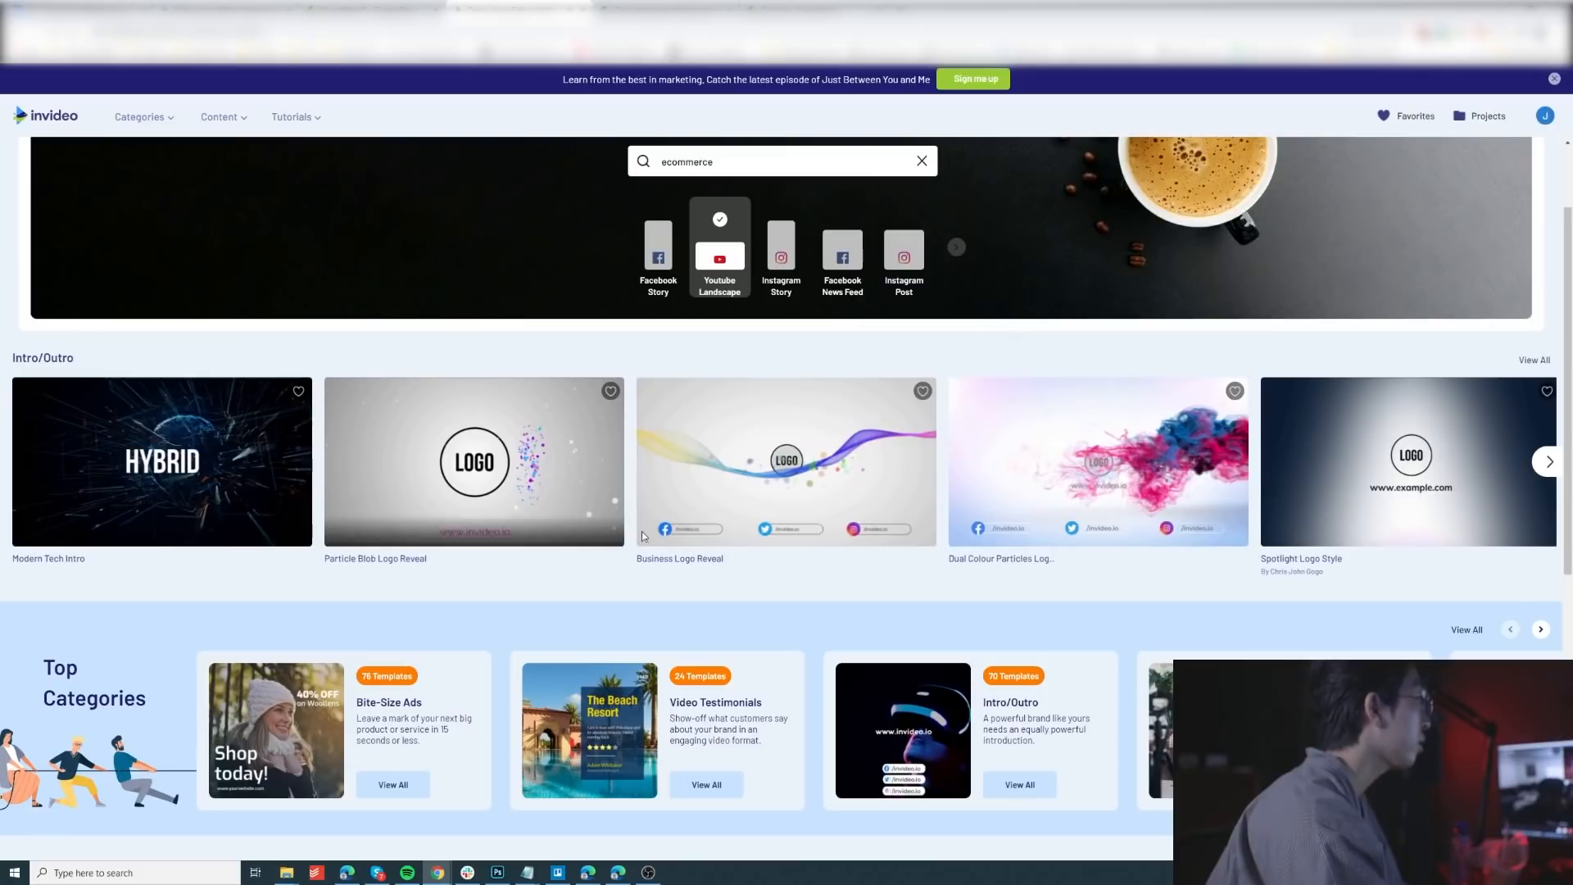
# Step: Browse the pre-made video template categories, including product video ads, brand essentials, webinar promos and greetings
pyautogui.scroll(-5, 562, 488)
pyautogui.scroll(-1, 541, 473)
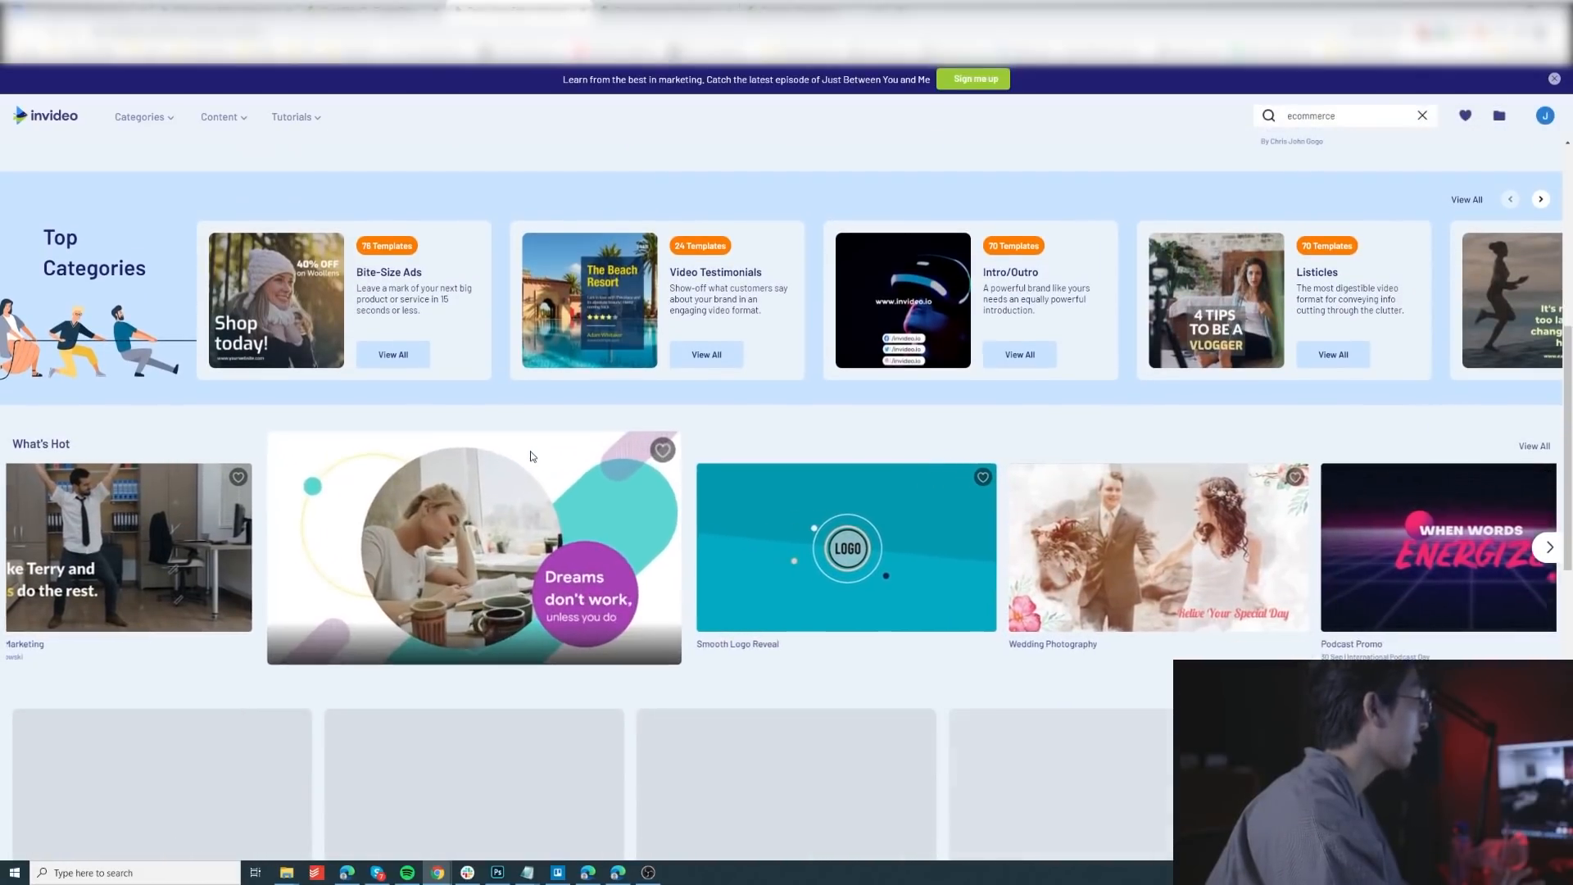
pyautogui.scroll(-3, 545, 463)
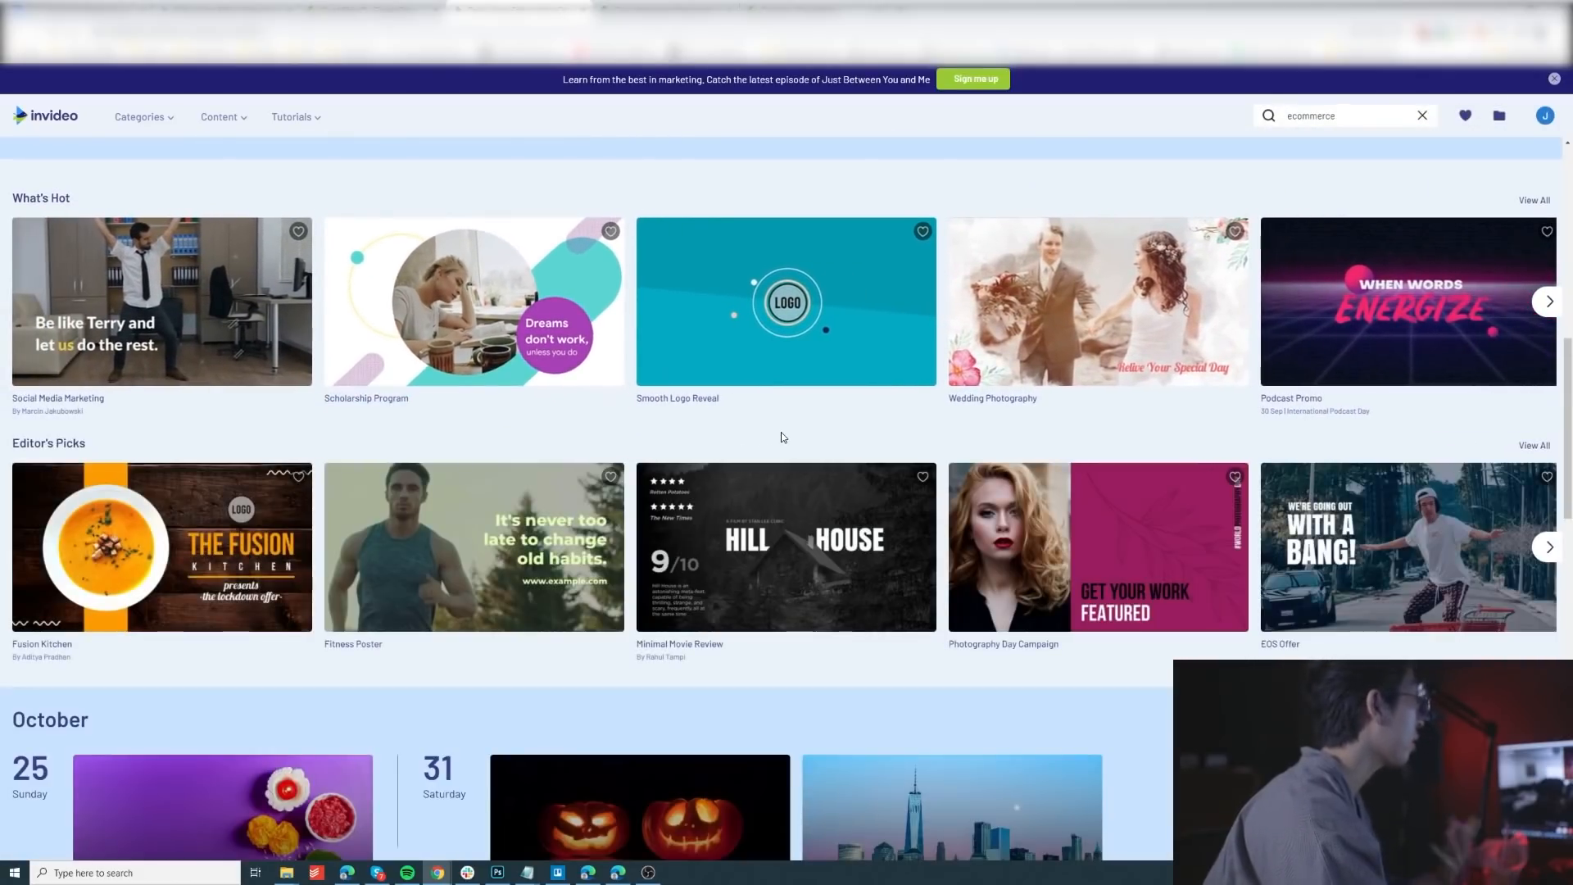
pyautogui.scroll(-13, 762, 441)
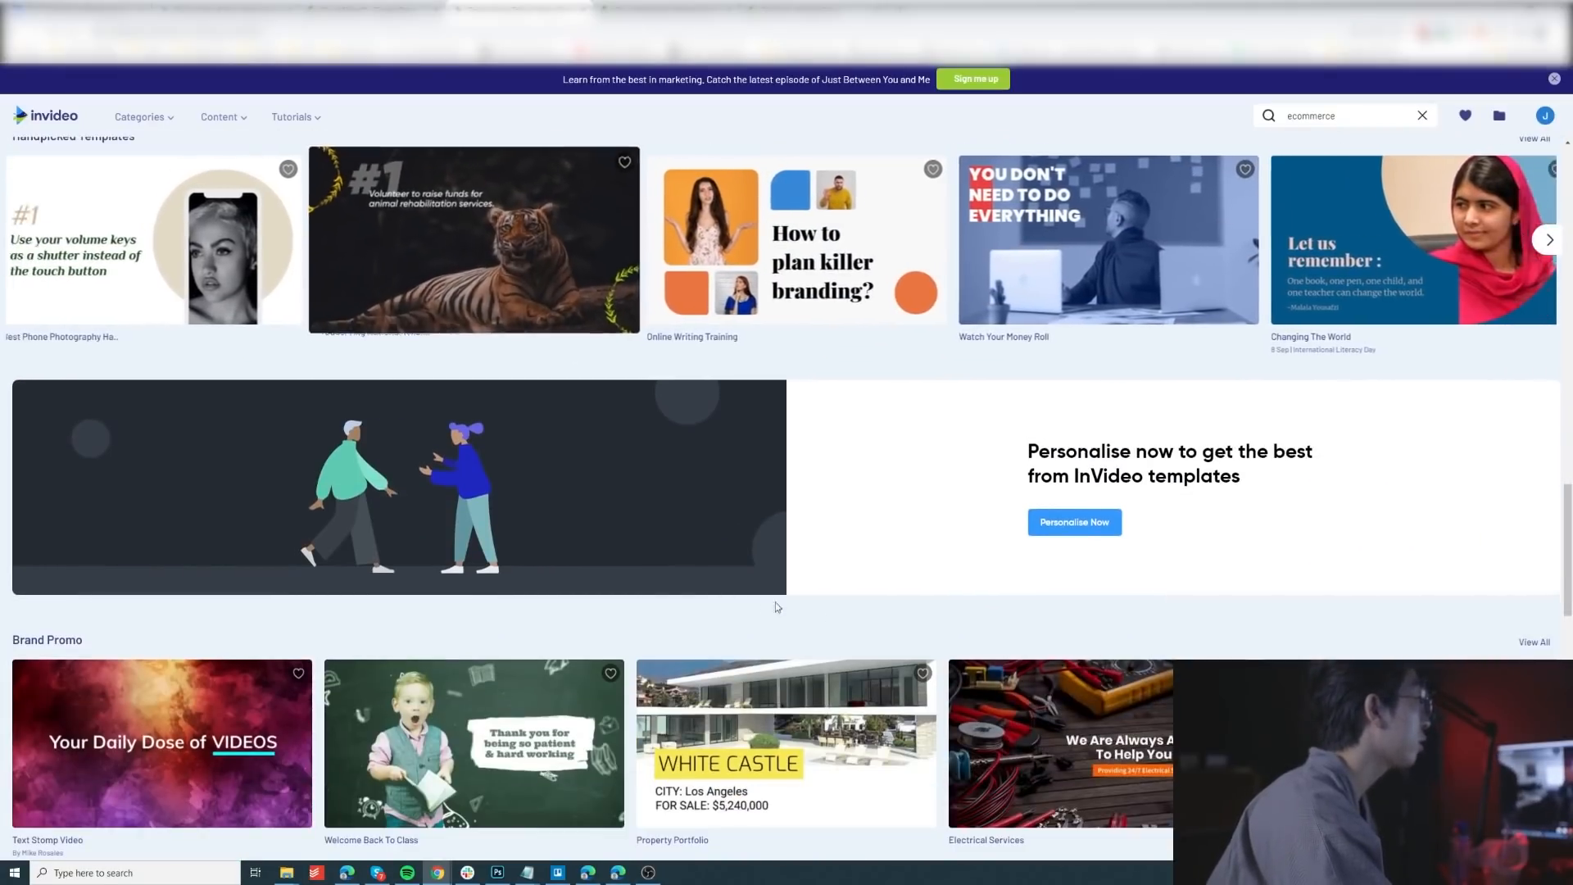
pyautogui.scroll(-4, 552, 457)
pyautogui.scroll(-3, 381, 539)
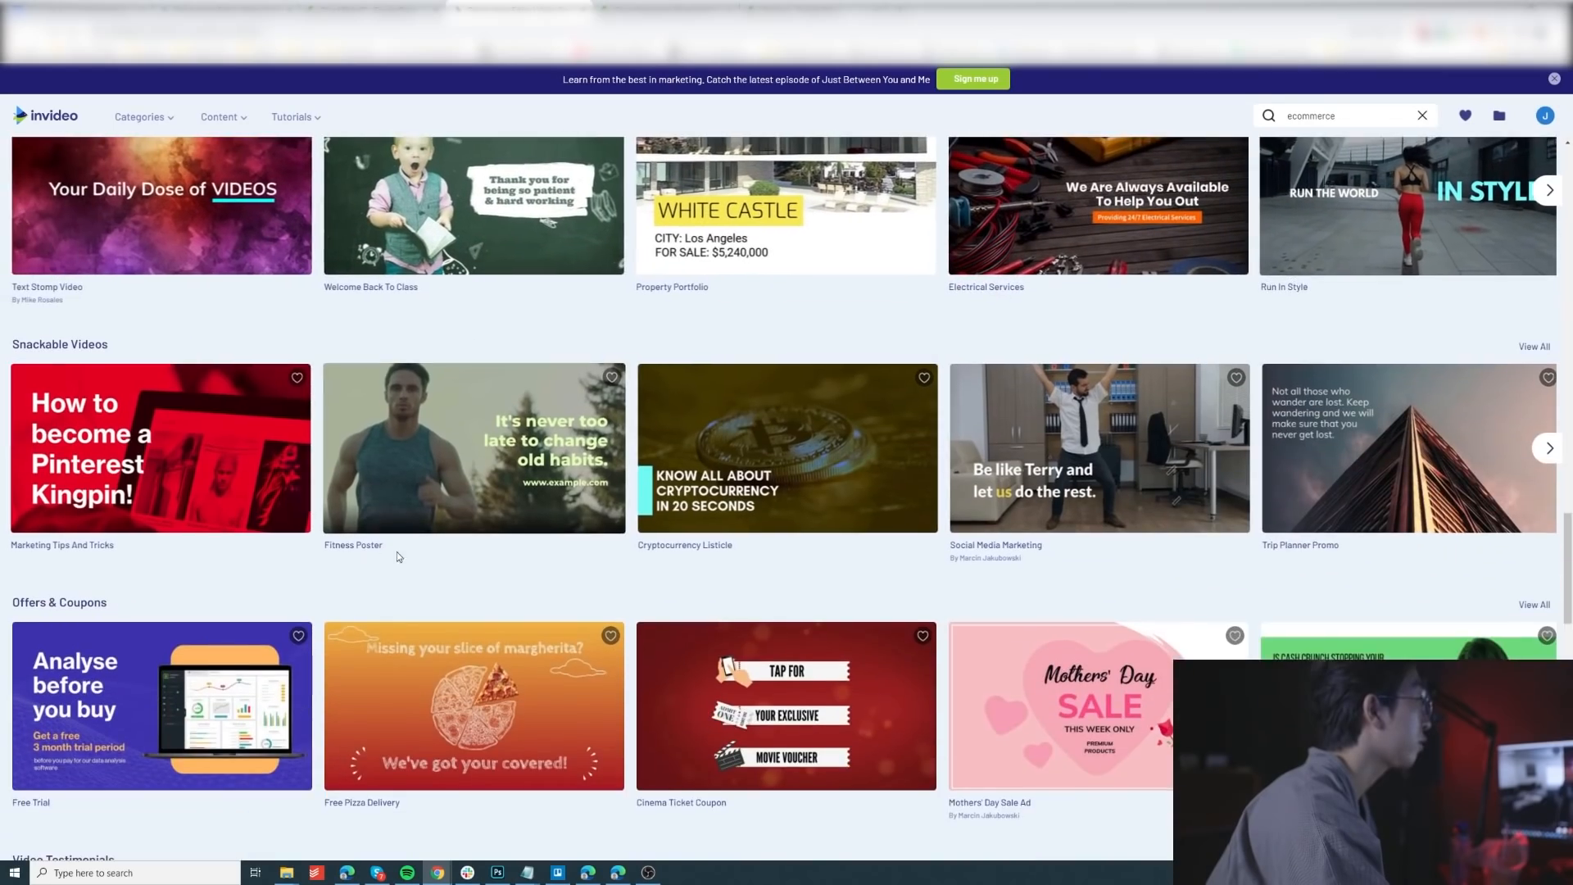
pyautogui.scroll(4, 397, 552)
pyautogui.scroll(-11, 565, 619)
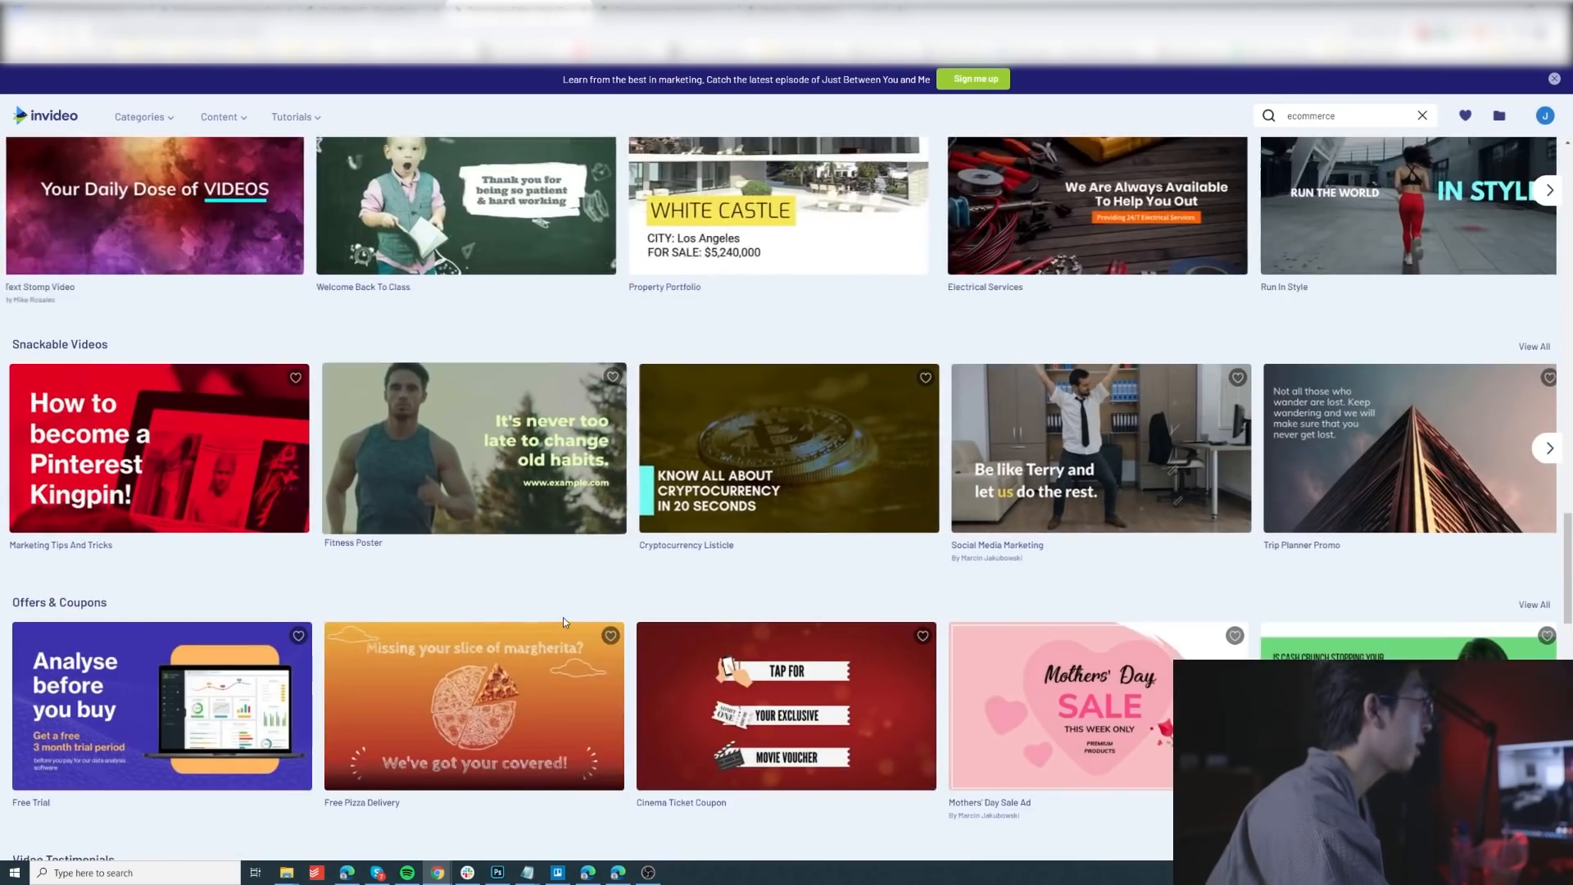
pyautogui.scroll(-2, 661, 685)
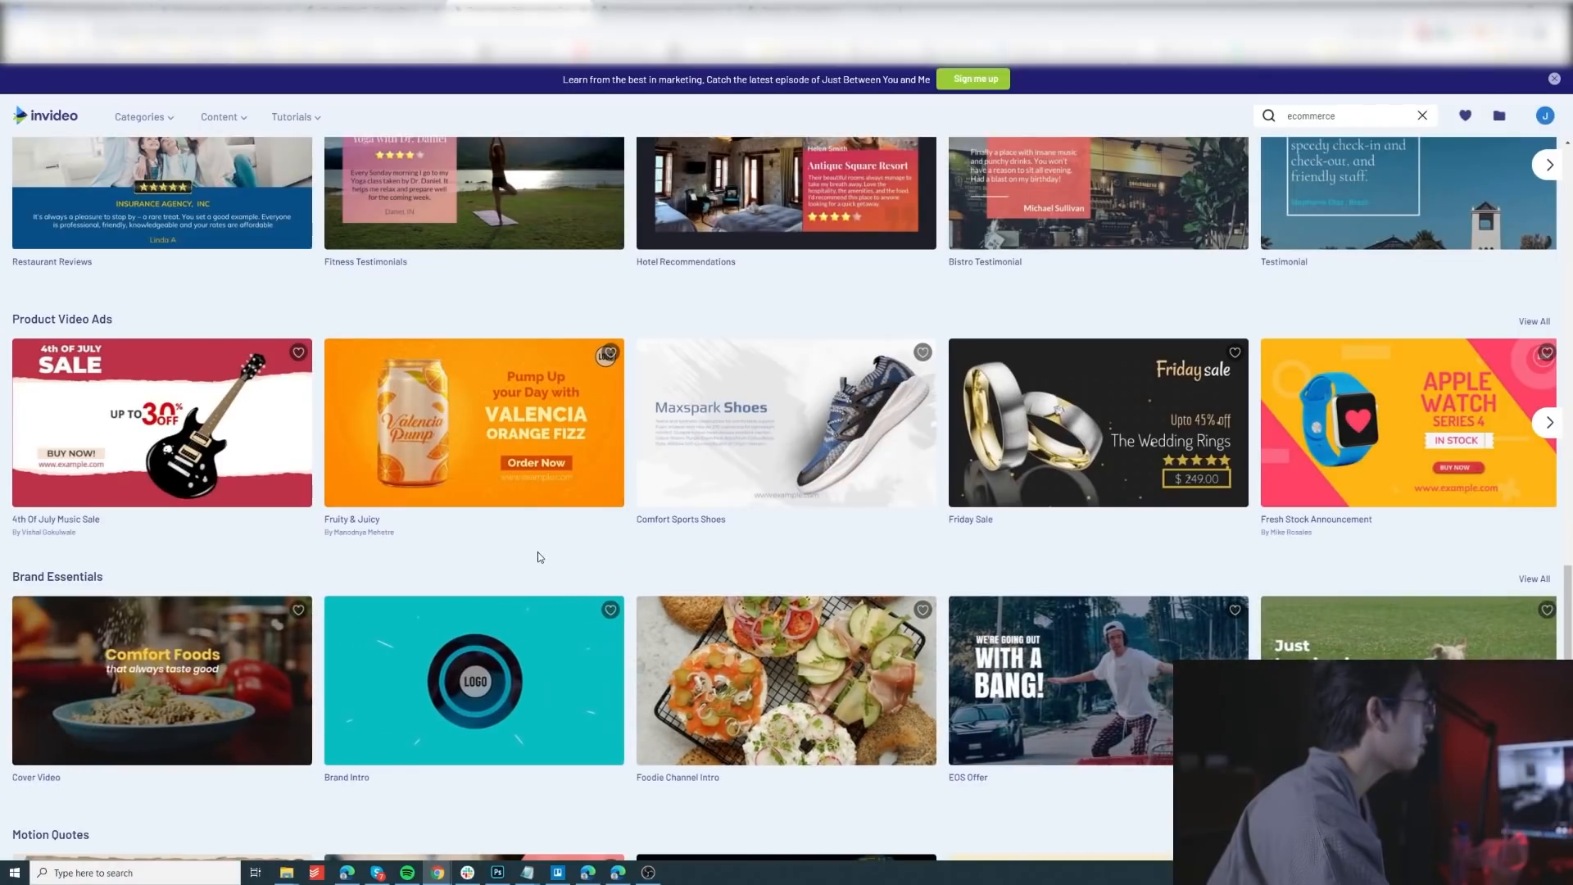
pyautogui.scroll(-3, 539, 557)
pyautogui.scroll(-3, 598, 615)
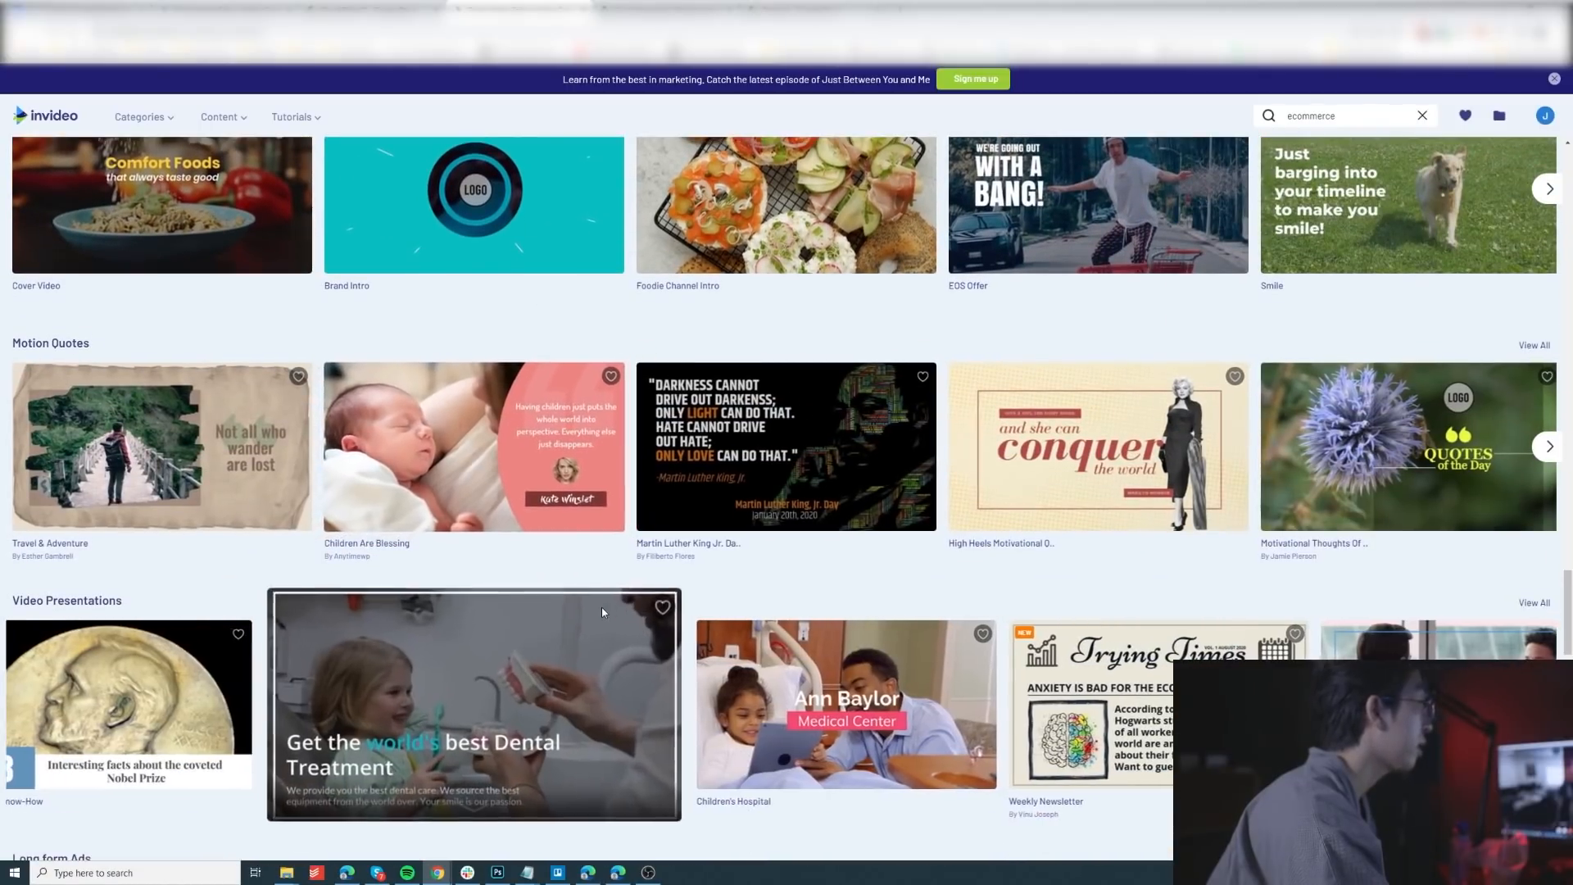
pyautogui.scroll(1, 652, 618)
pyautogui.scroll(4, 643, 618)
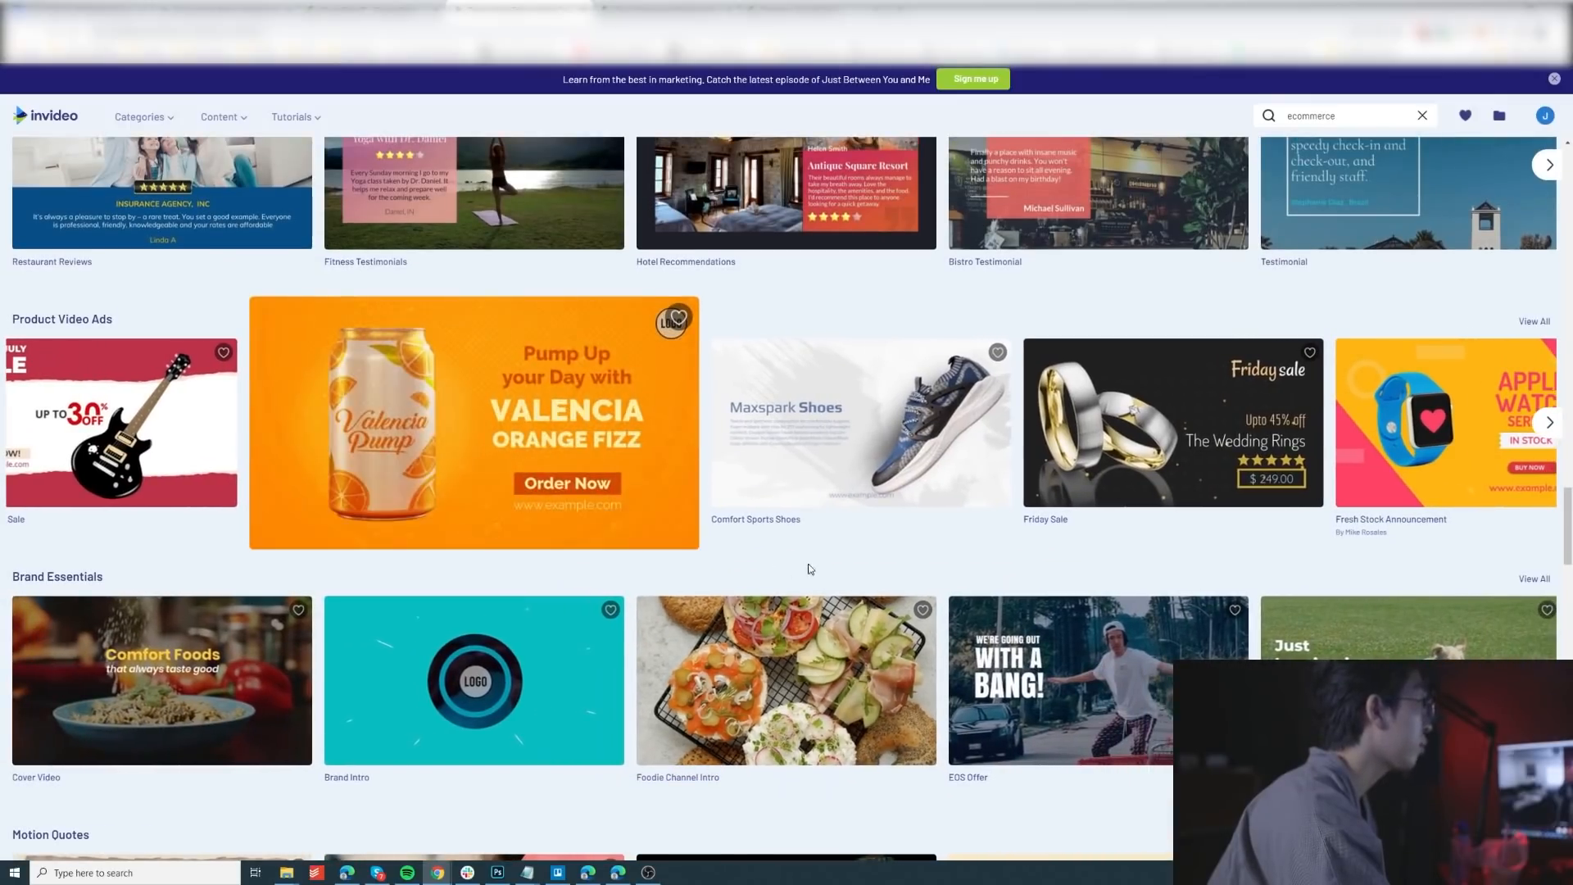
pyautogui.moveTo(774, 486)
pyautogui.scroll(-15, 617, 606)
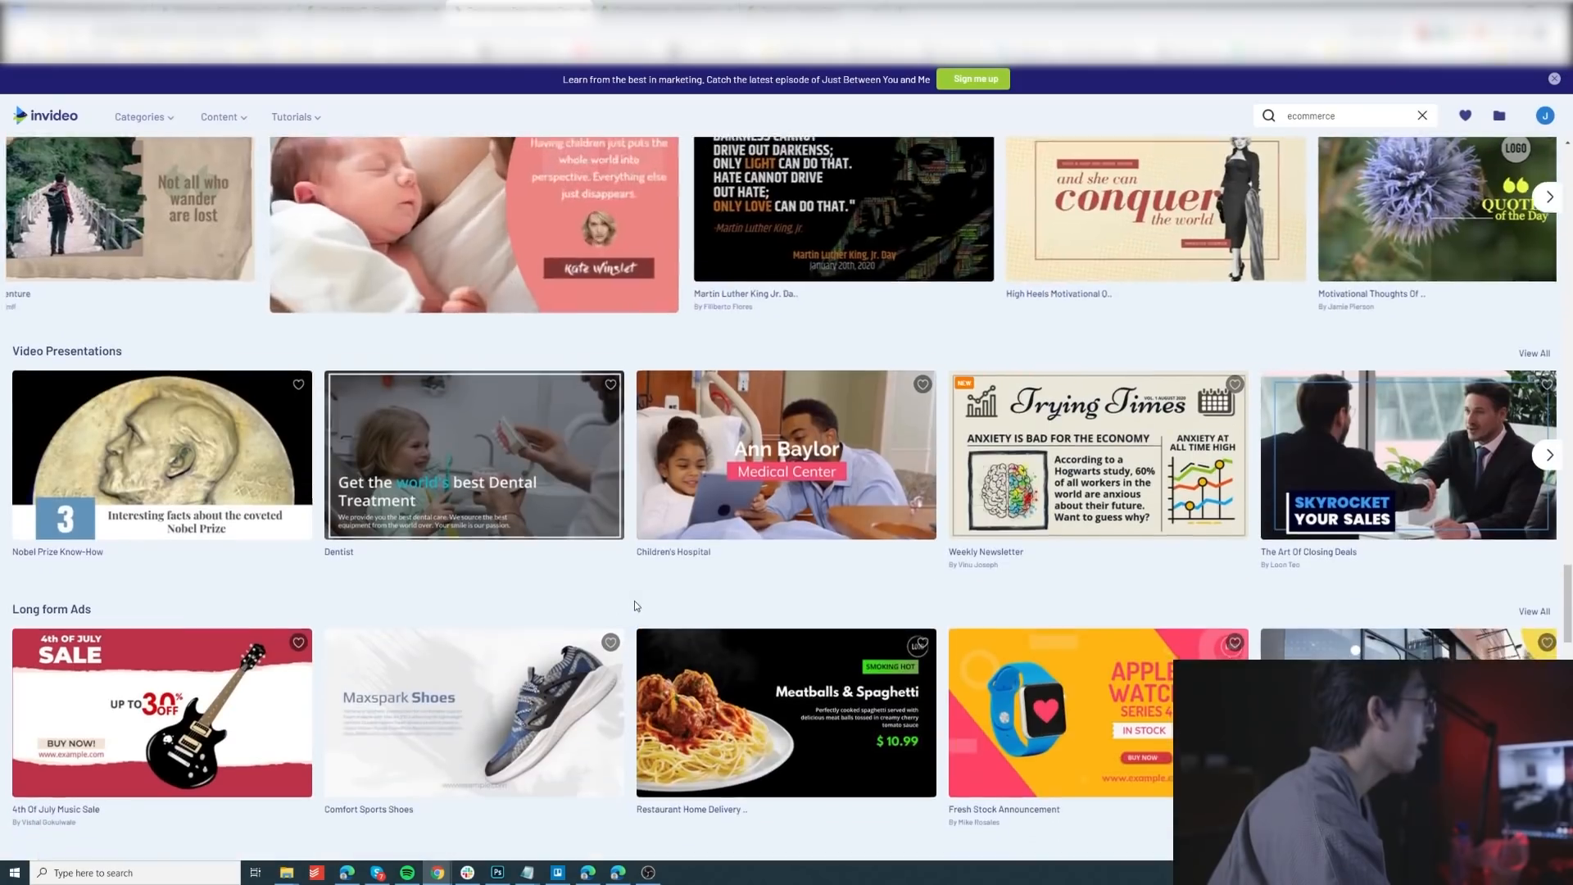
pyautogui.scroll(-13, 617, 614)
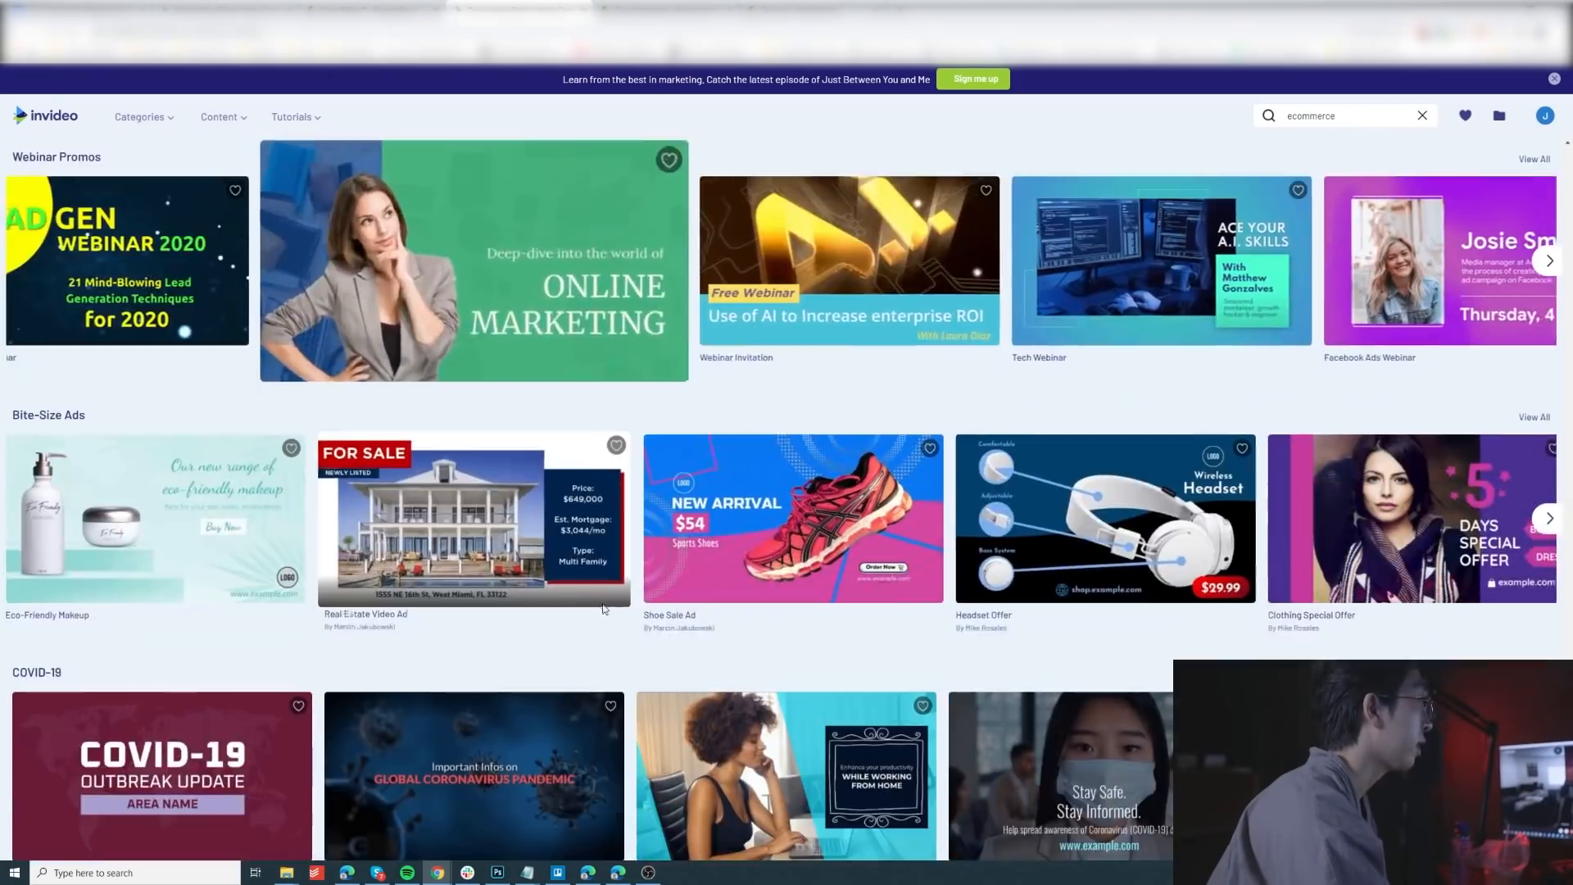
pyautogui.scroll(-4, 655, 589)
pyautogui.scroll(10, 655, 588)
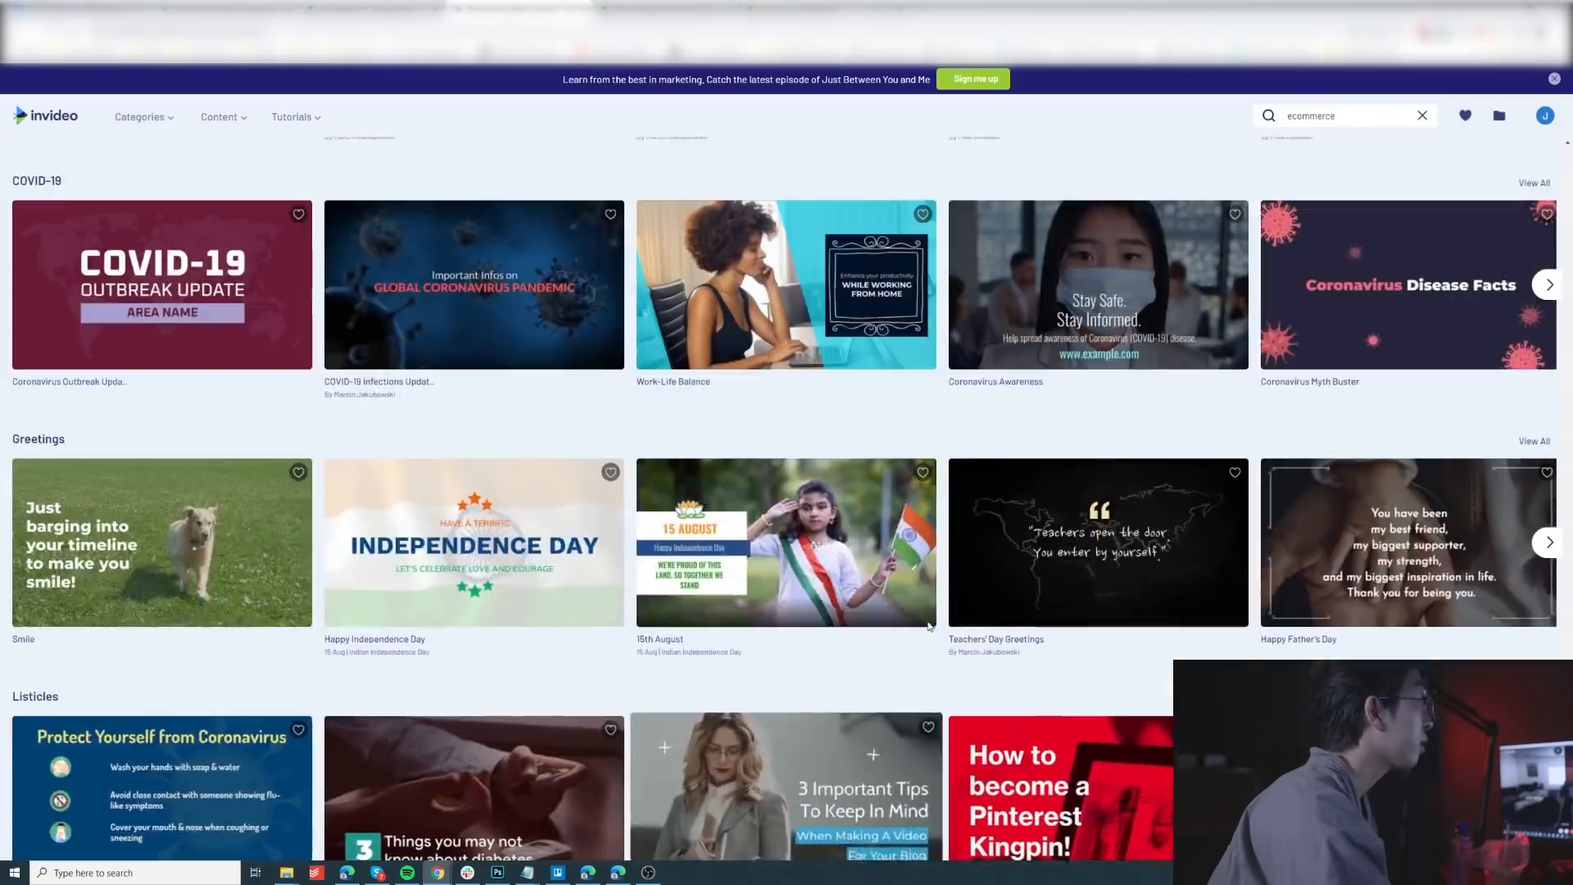
pyautogui.scroll(20, 1529, 168)
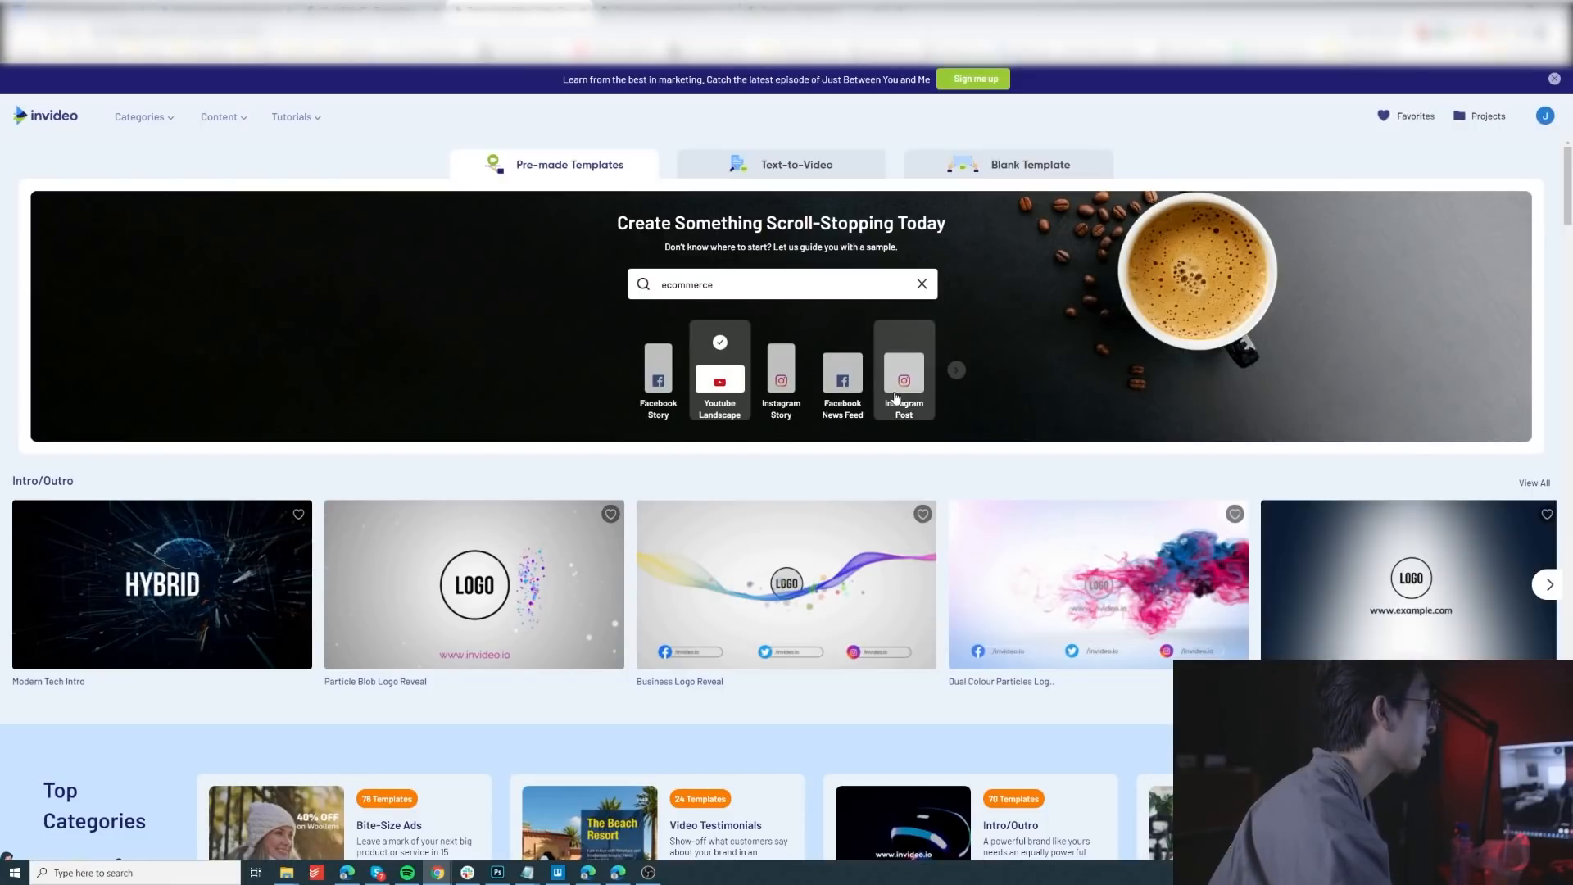
# Step: Look through the additional social media formats offered for pre-made templates
pyautogui.click(956, 369)
pyautogui.click(956, 370)
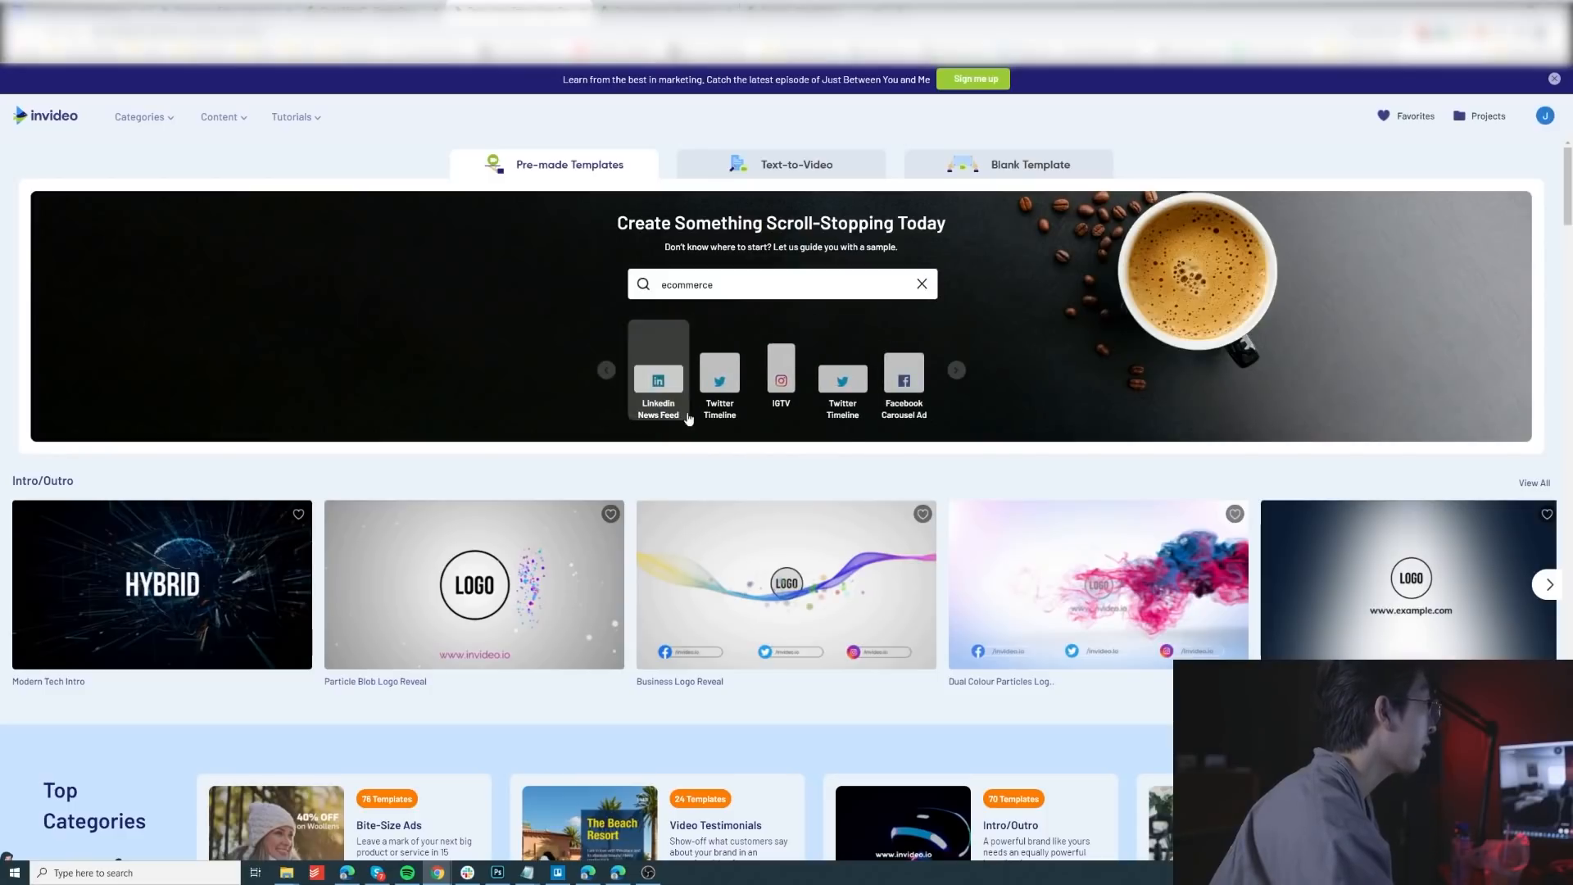
pyautogui.click(956, 369)
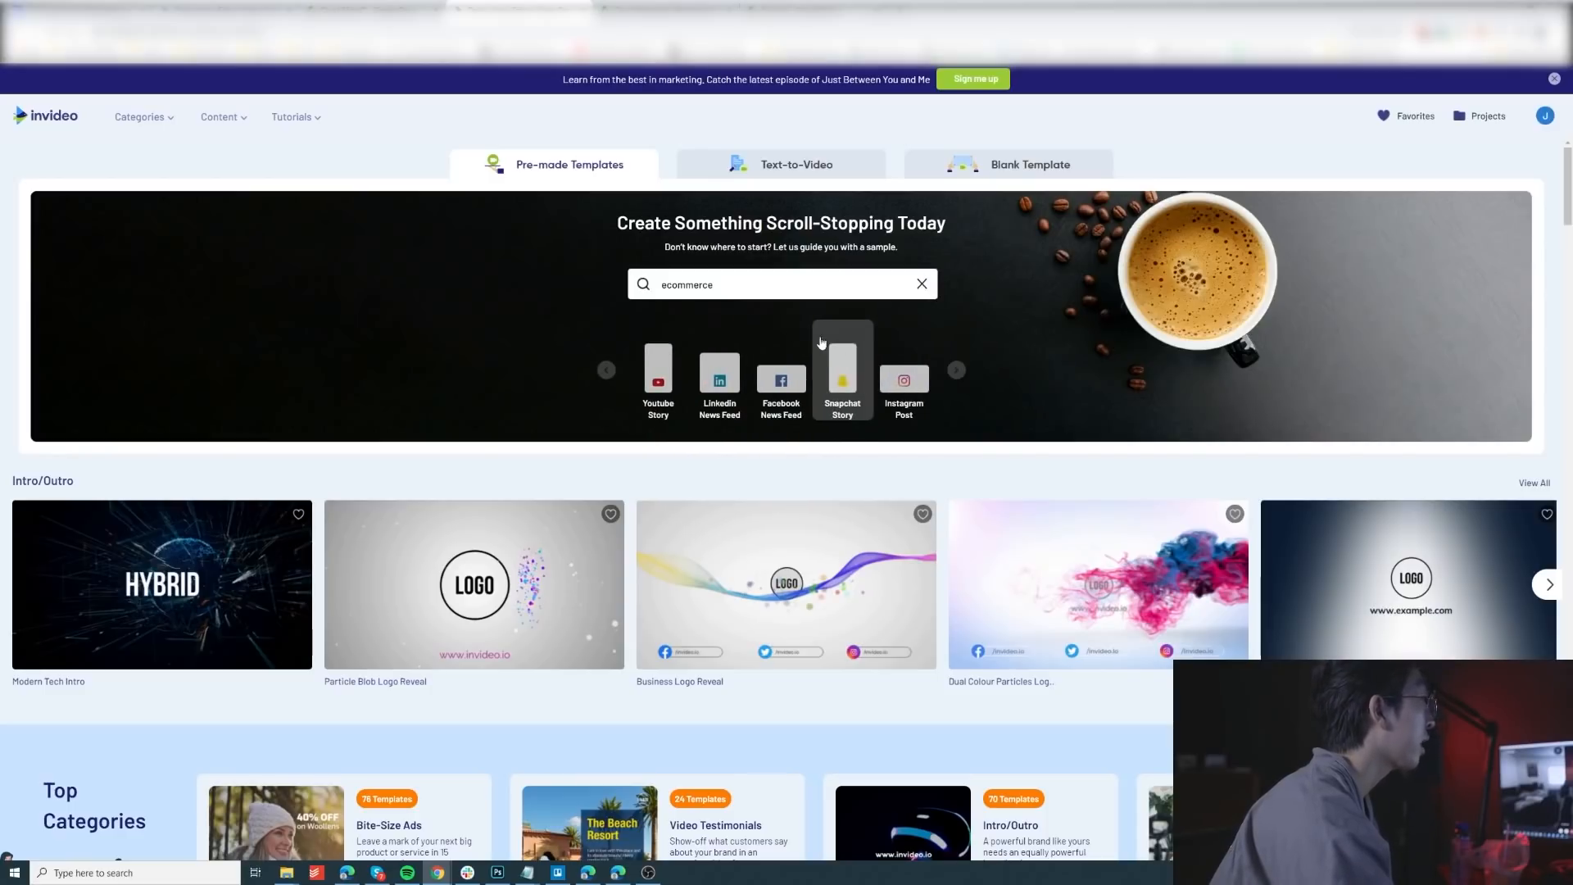
# Step: Switch to blank templates and try the Vertical 9:16 and Square 1:1 dimensions
pyautogui.click(1021, 173)
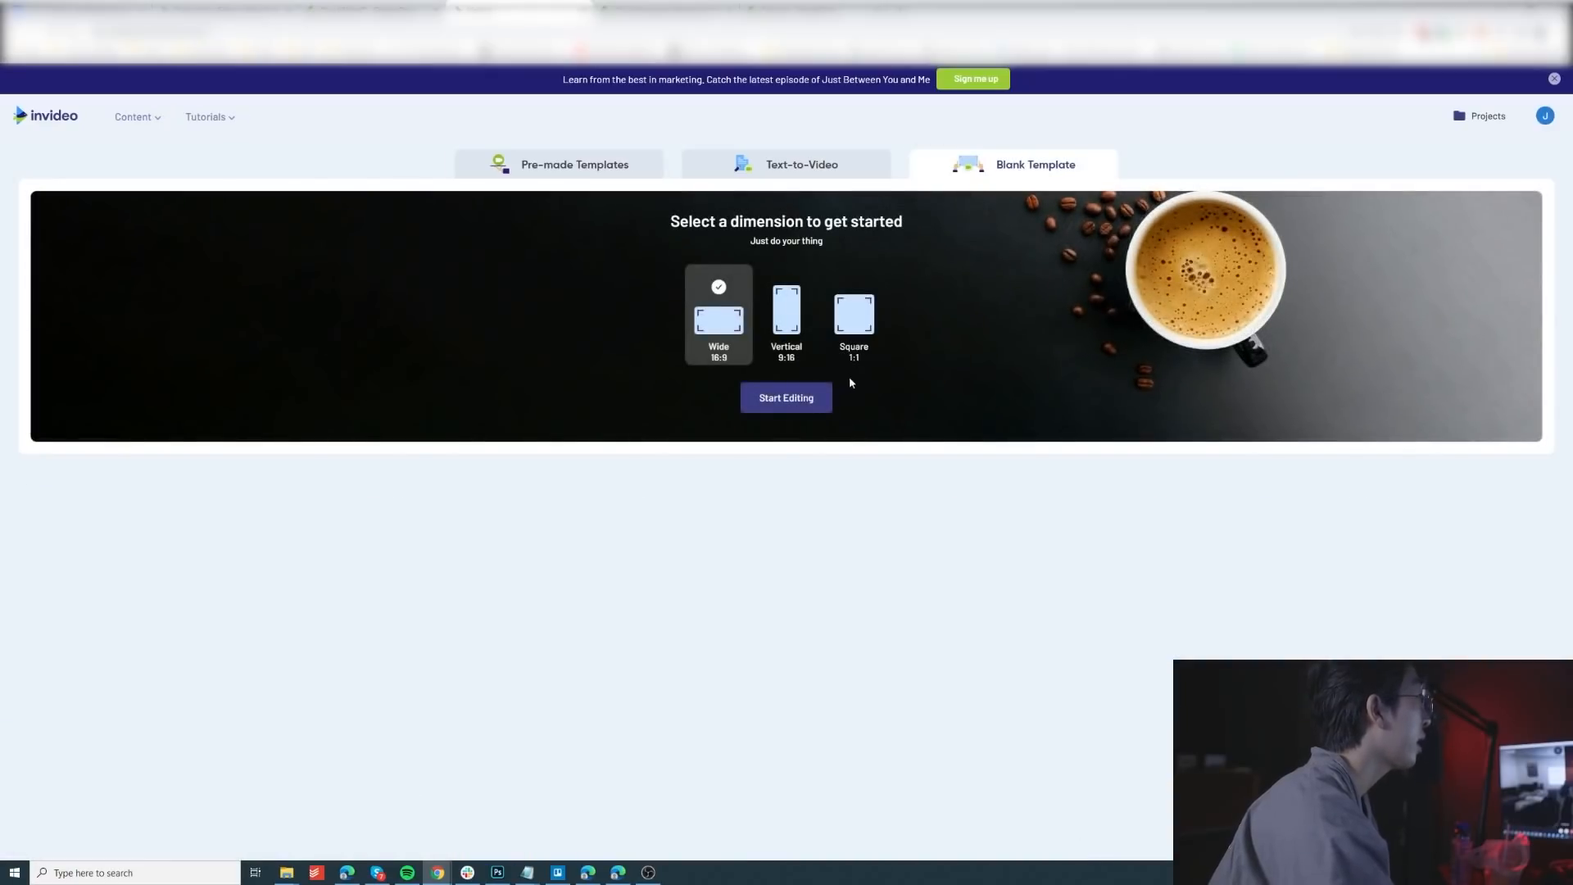
pyautogui.click(788, 323)
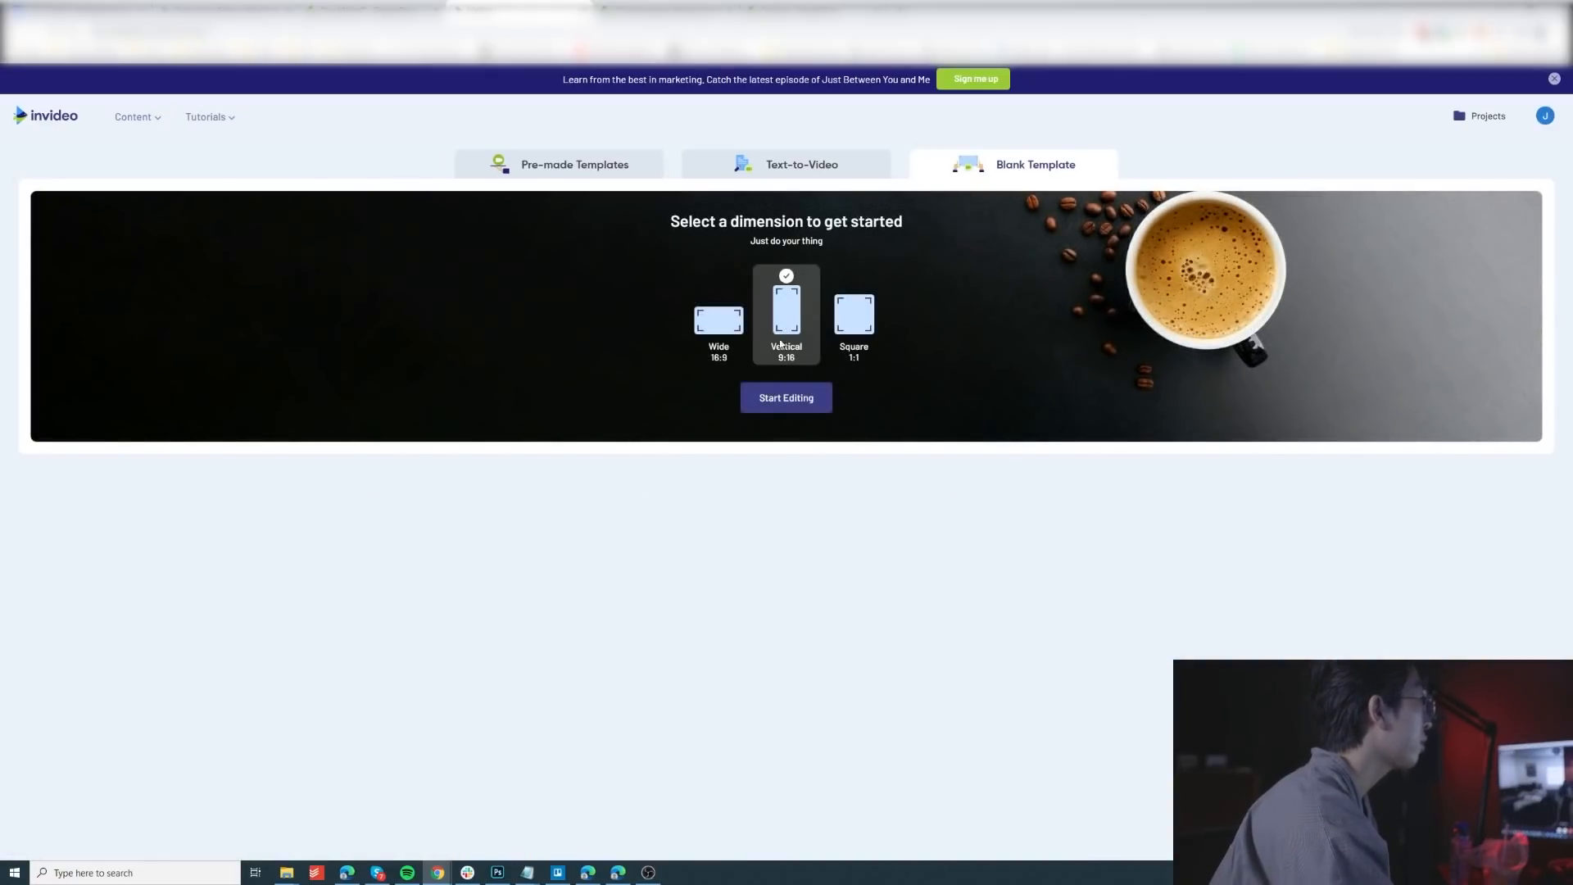
pyautogui.click(854, 315)
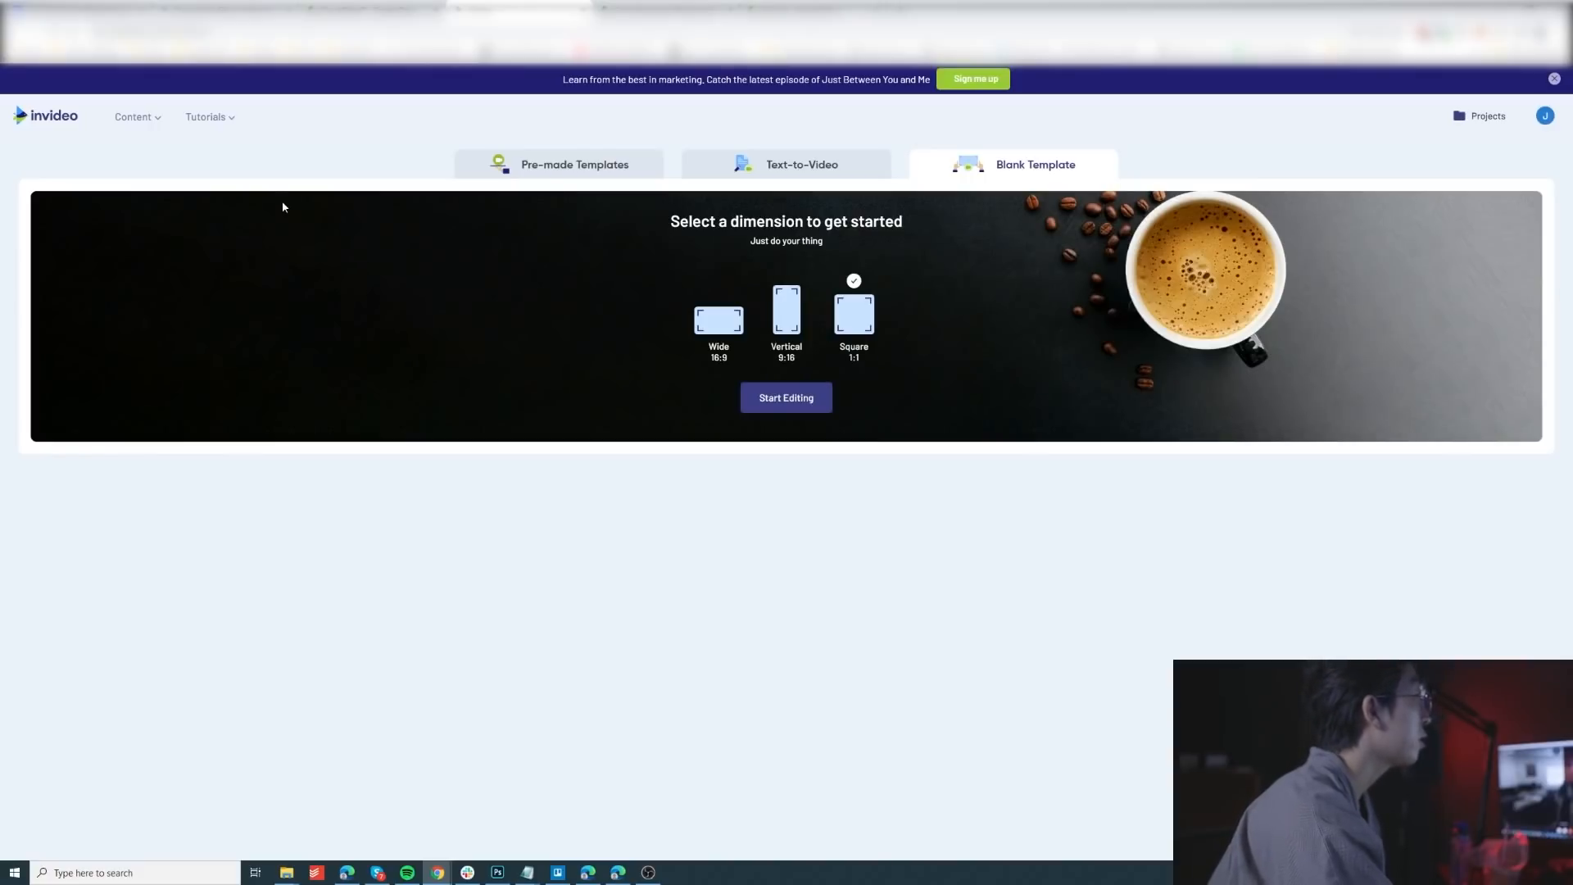
pyautogui.moveTo(231, 125)
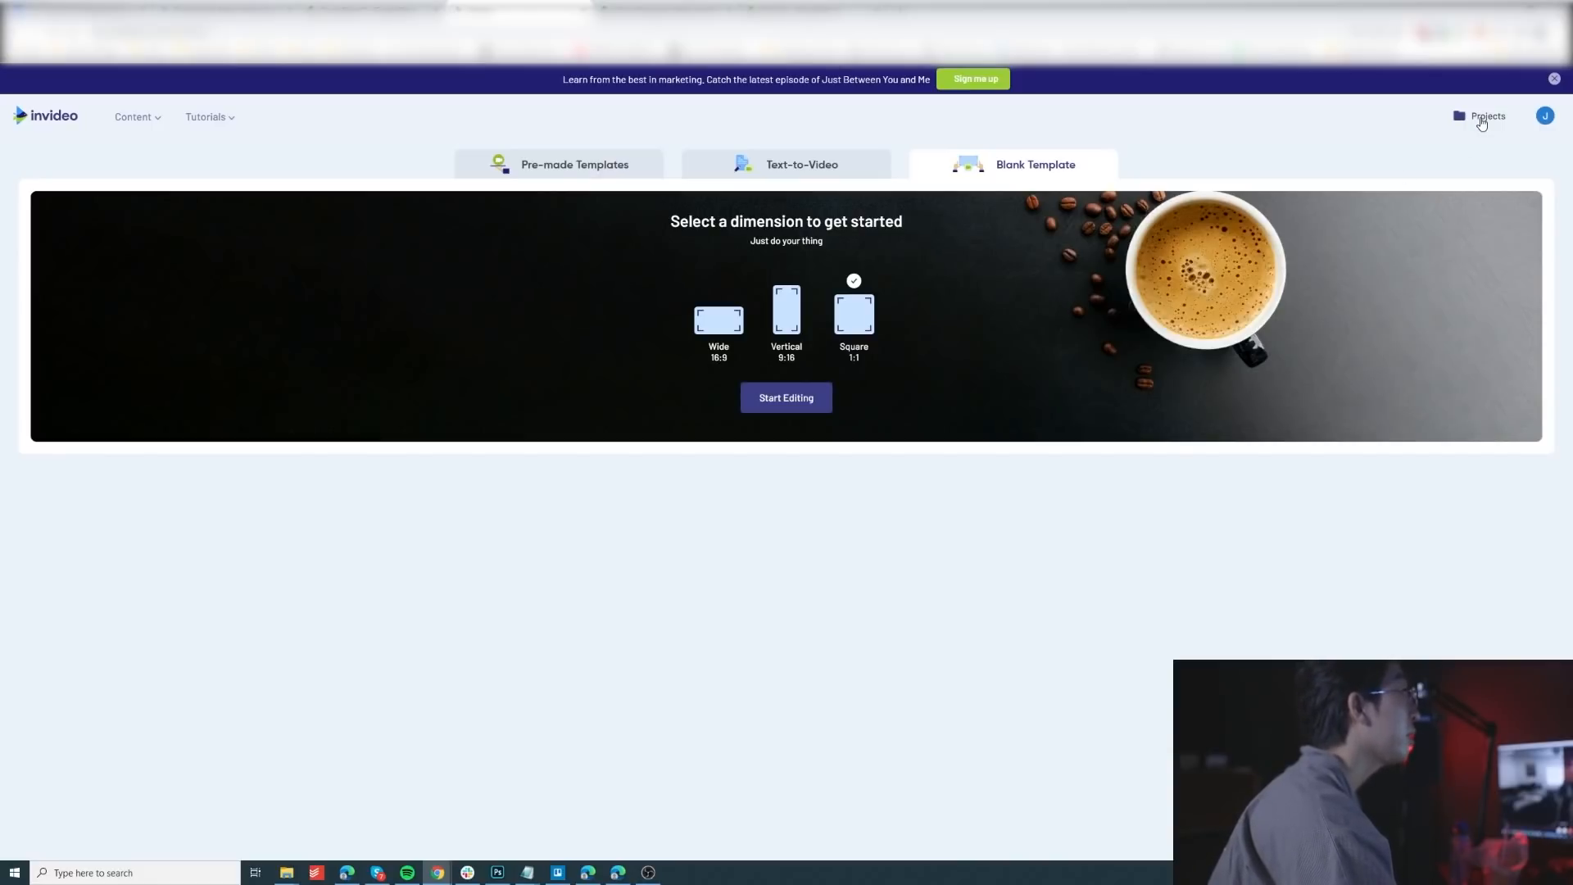
# Step: Open the most recent saved project for editing and show the uploaded media
pyautogui.click(1482, 119)
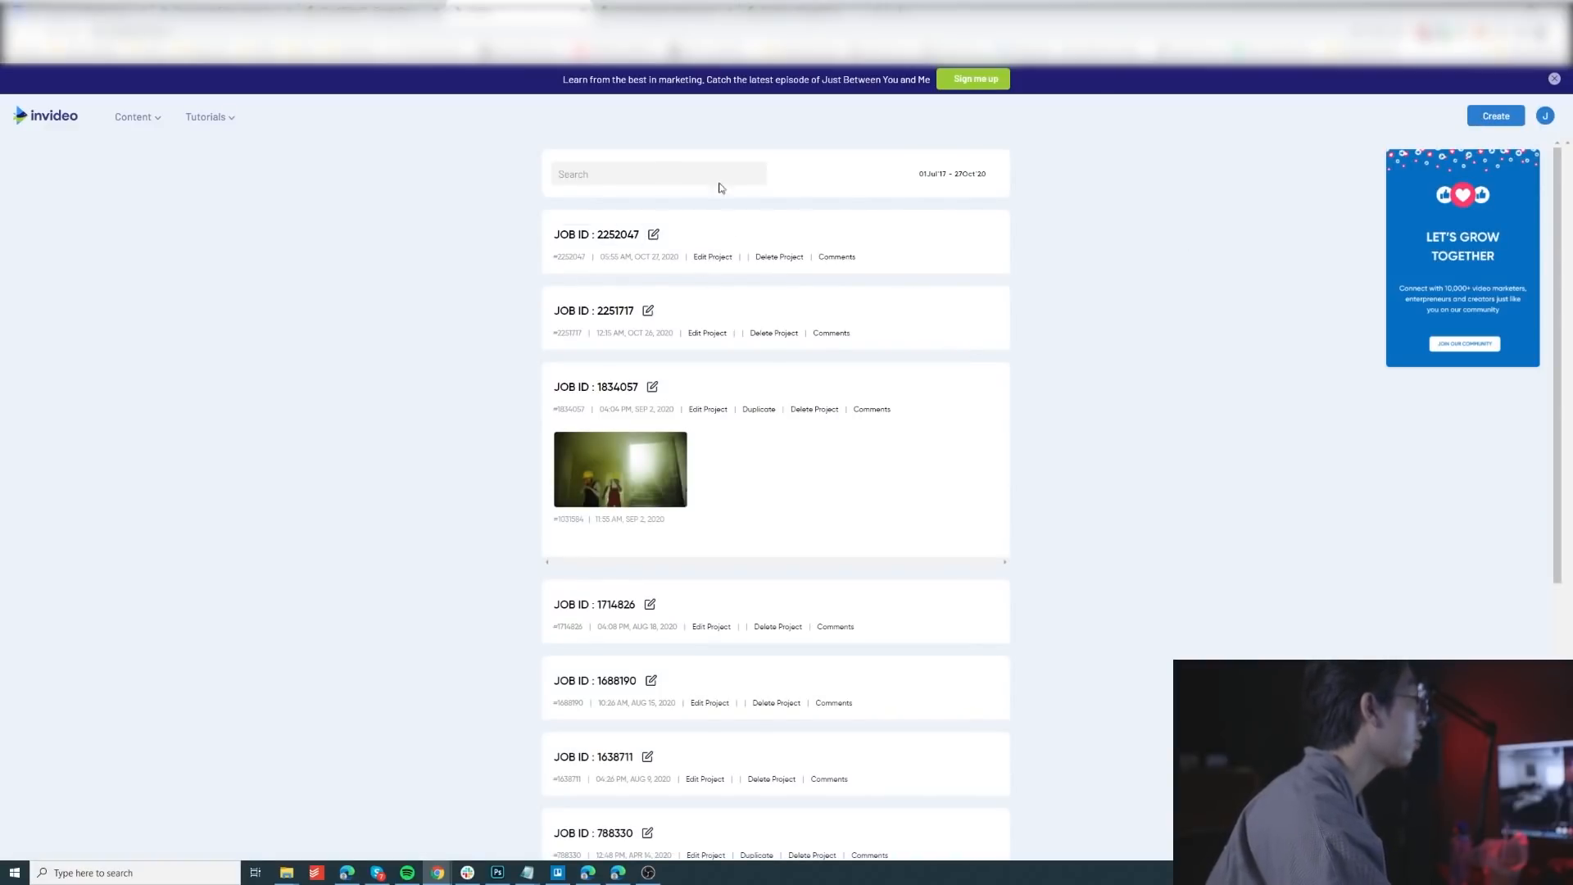
pyautogui.click(715, 258)
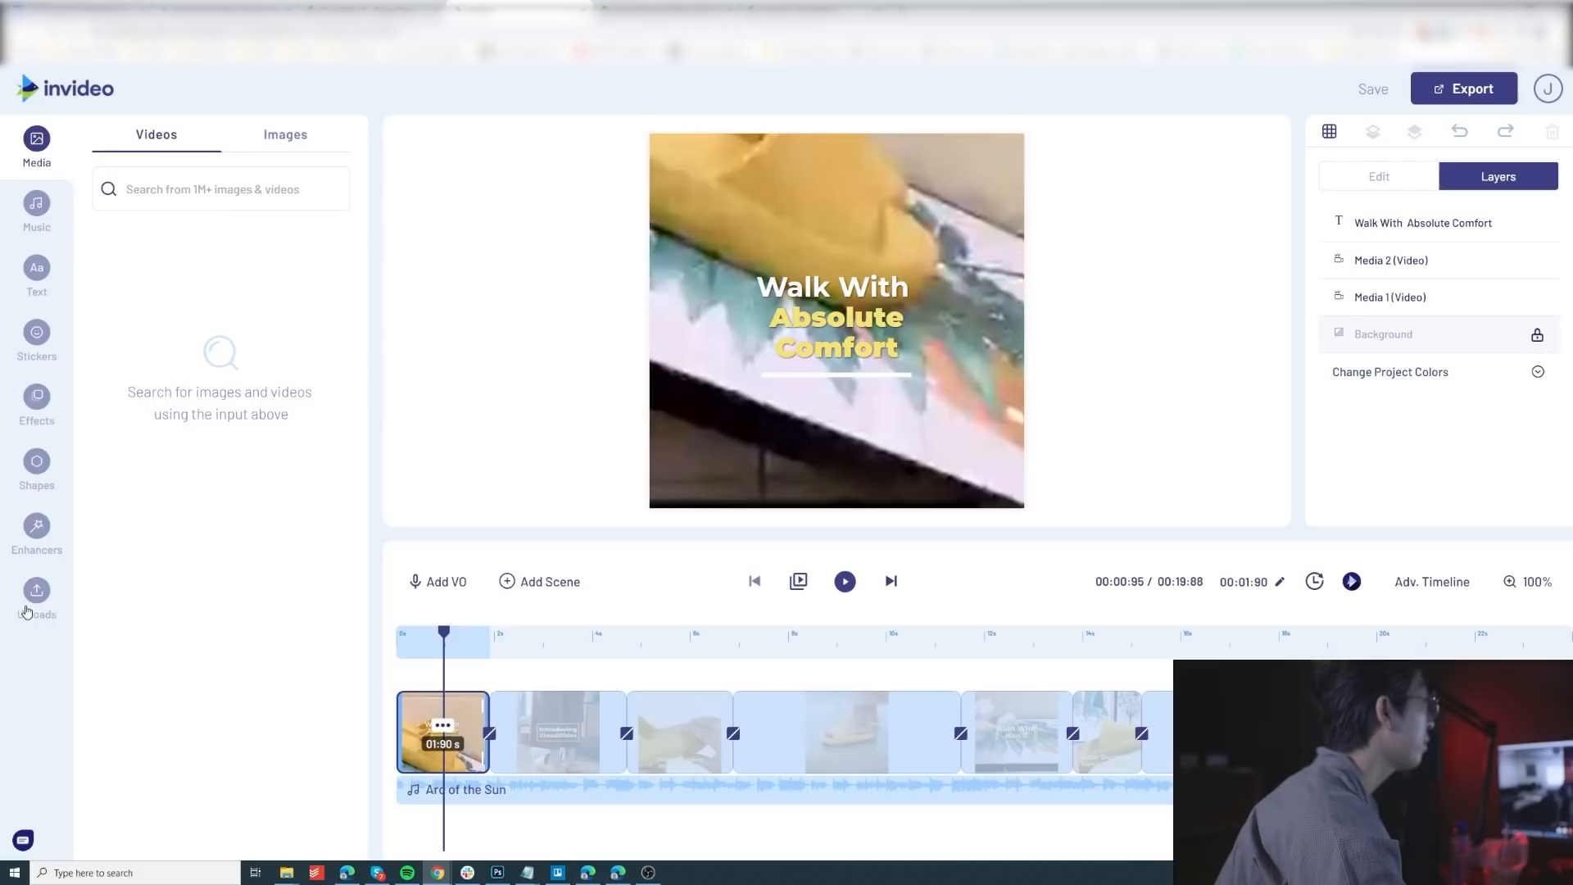
pyautogui.click(33, 604)
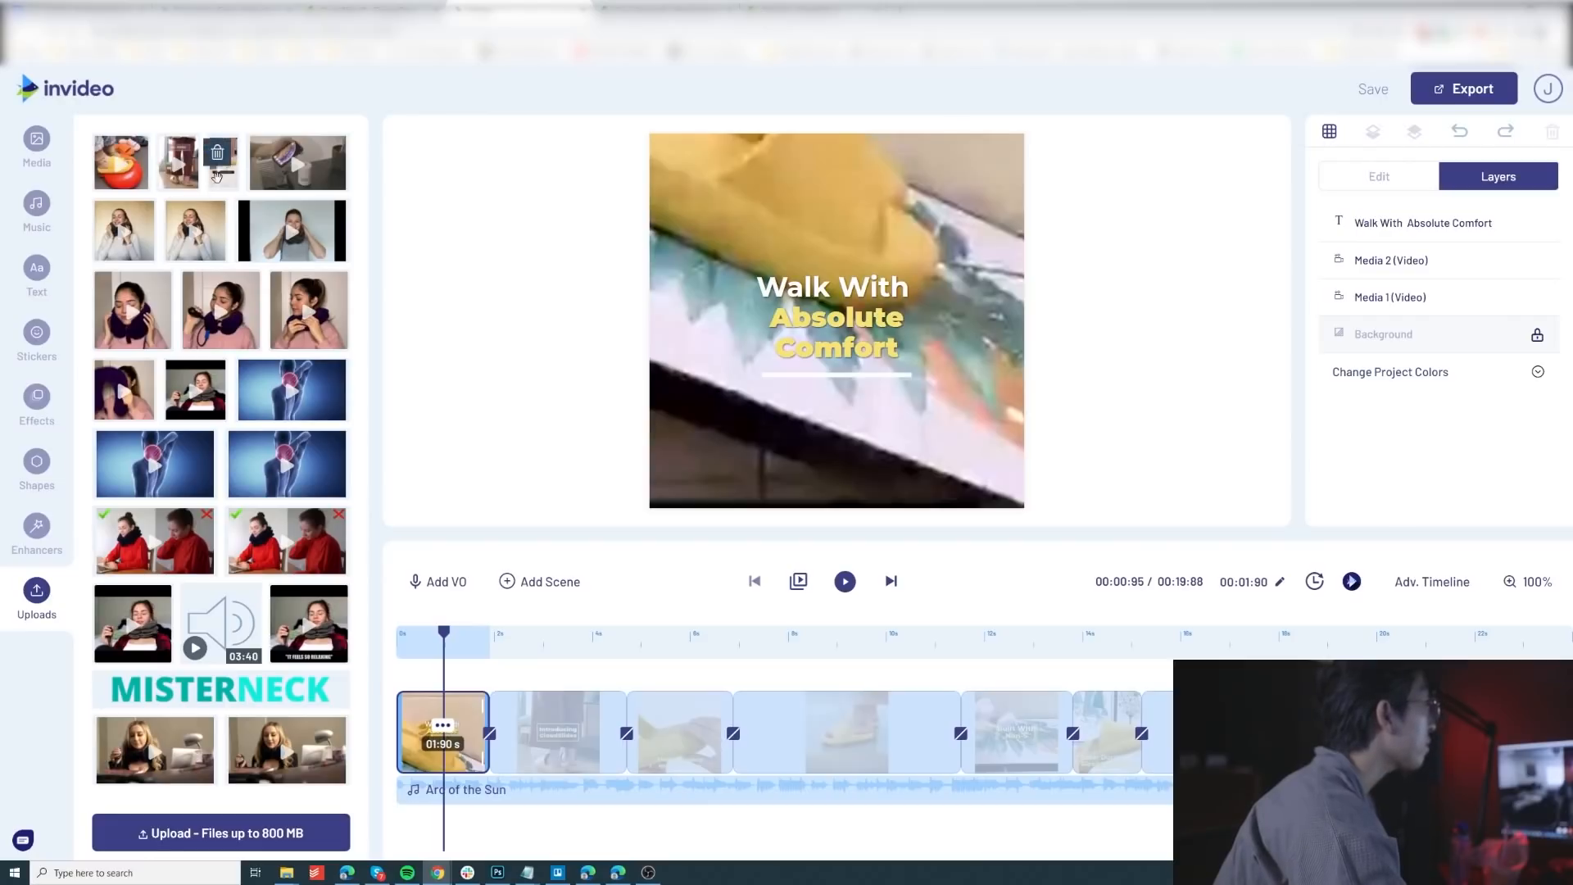
# Step: Preview the three uploaded slipper clips in the first row of the media one by one
pyautogui.click(226, 182)
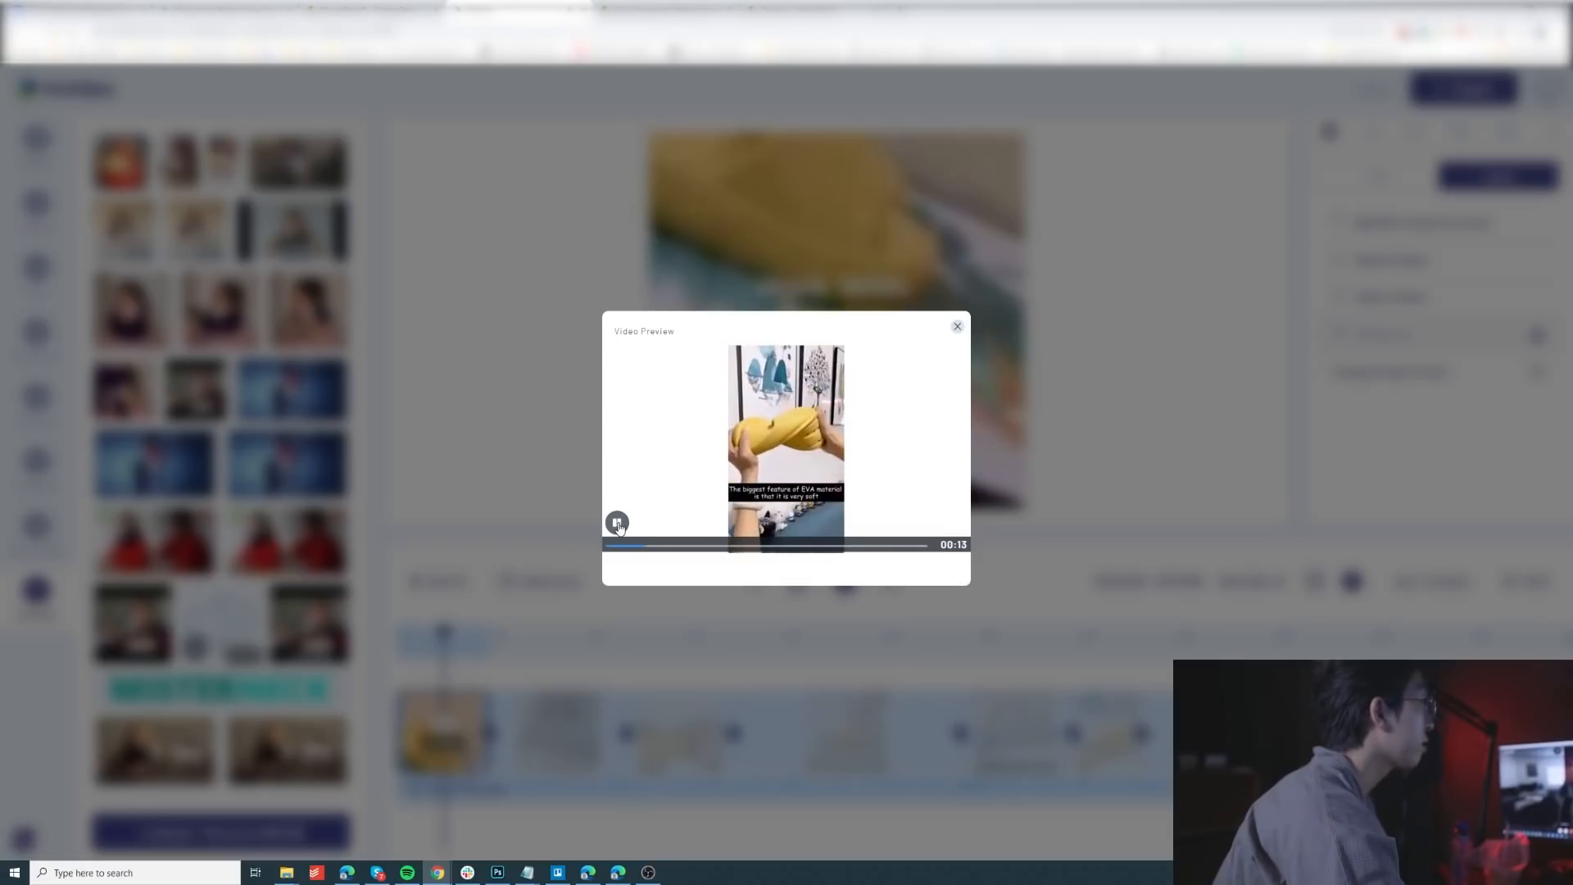
pyautogui.click(957, 330)
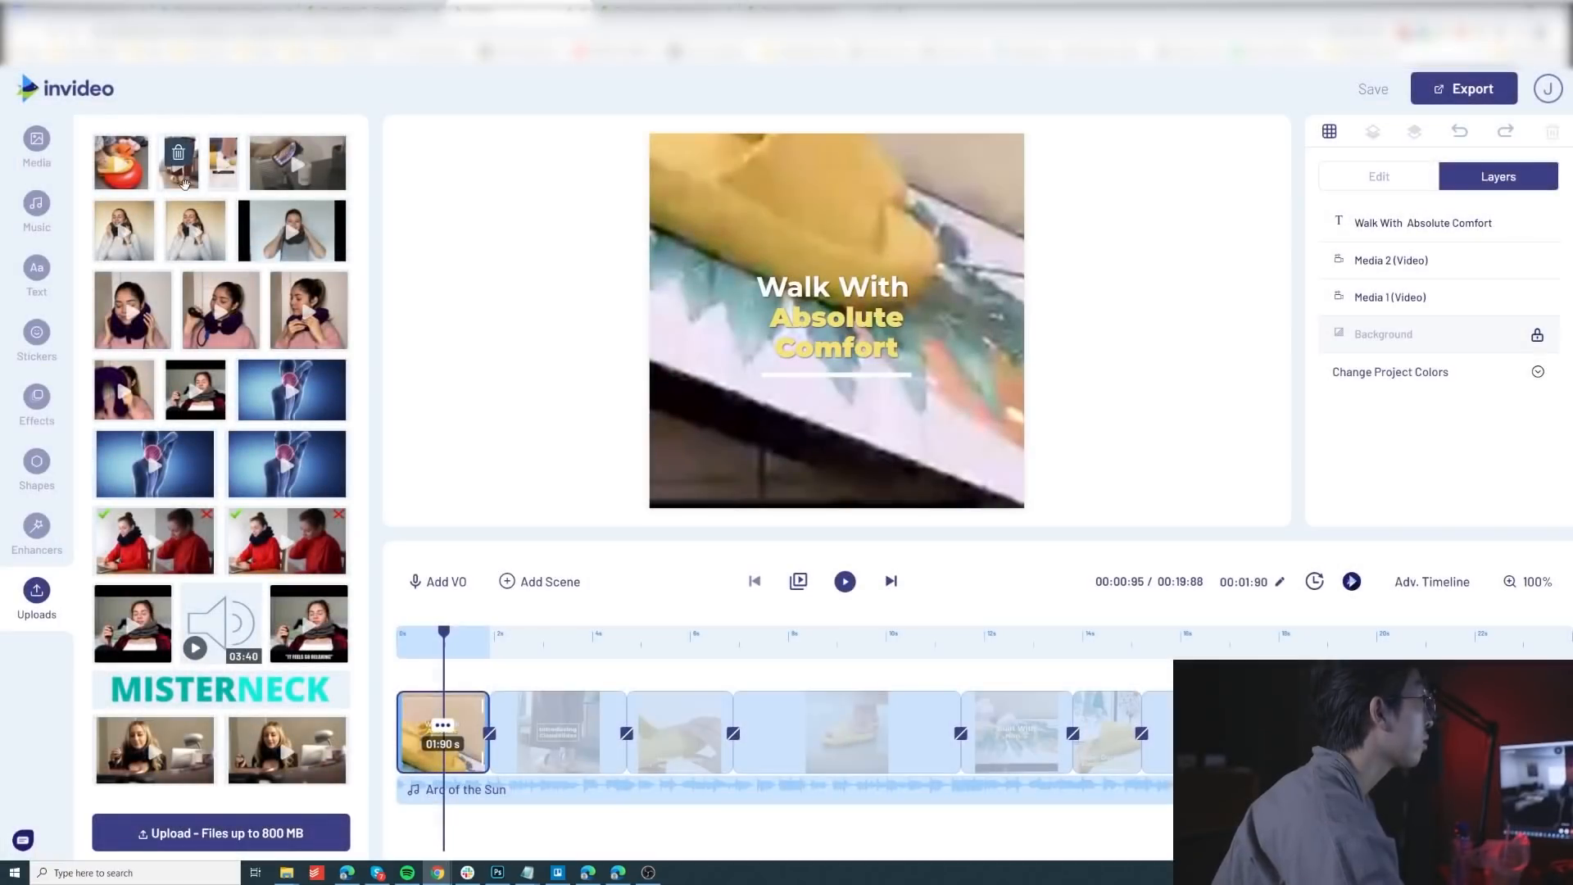
pyautogui.click(184, 182)
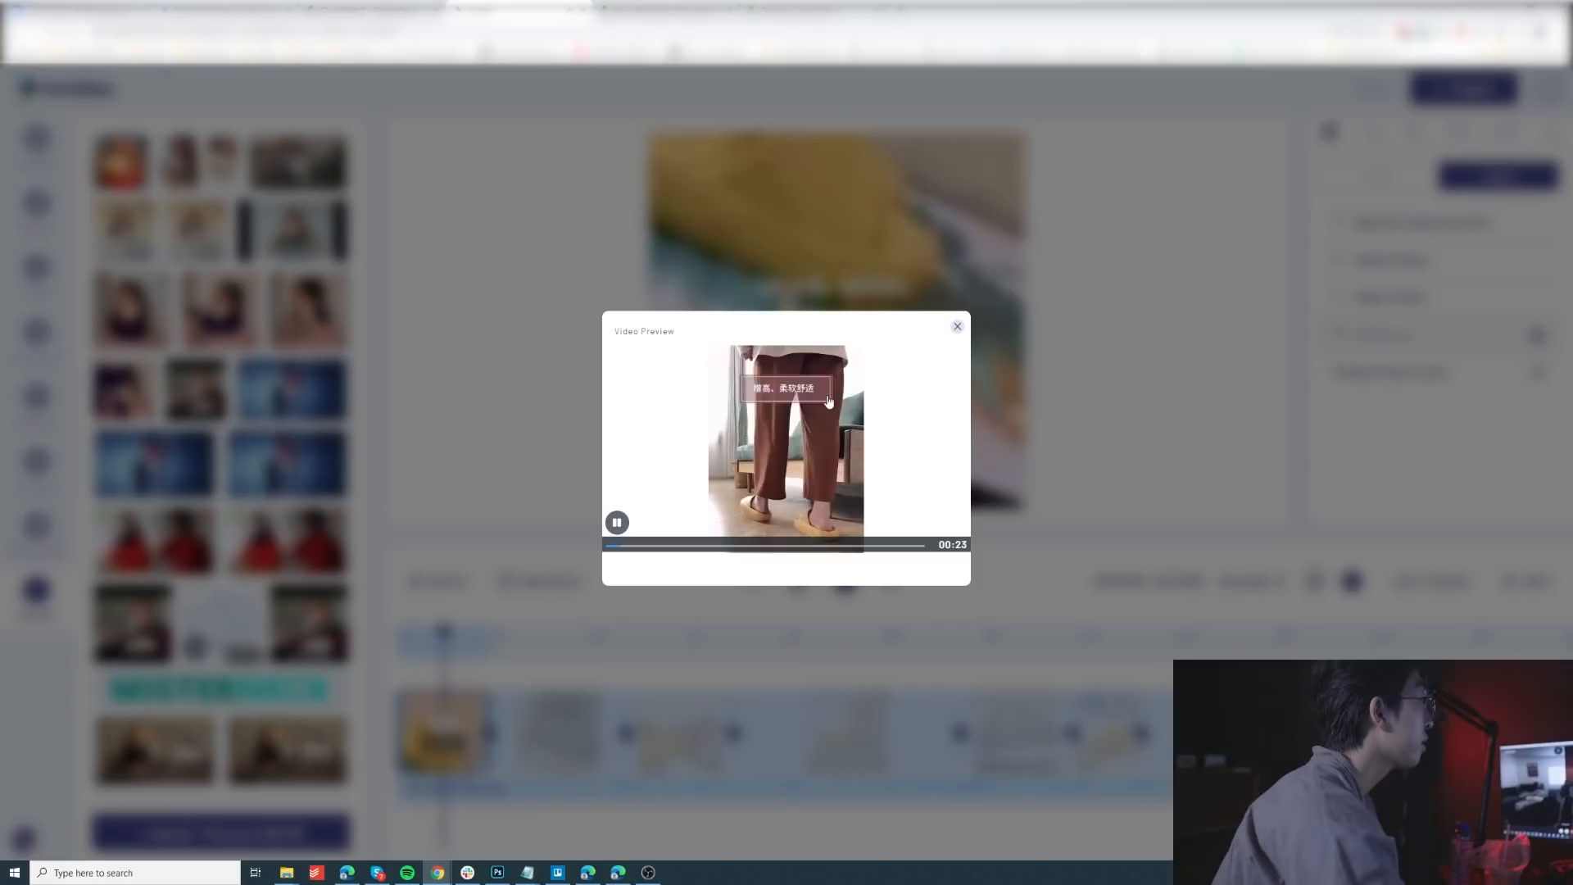
pyautogui.click(956, 331)
pyautogui.click(127, 162)
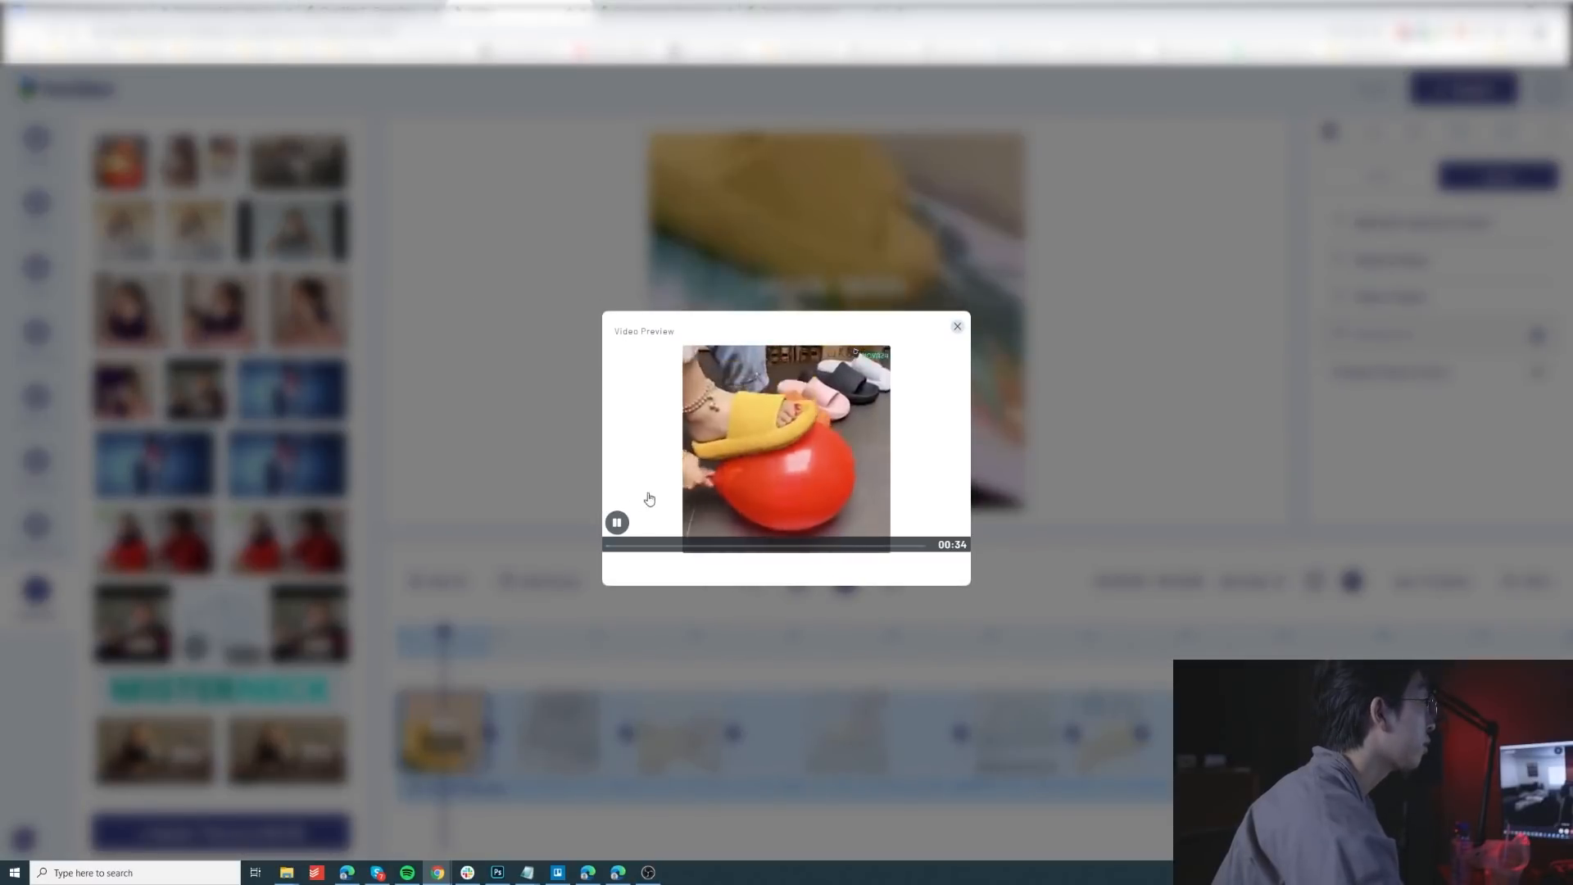
pyautogui.click(956, 330)
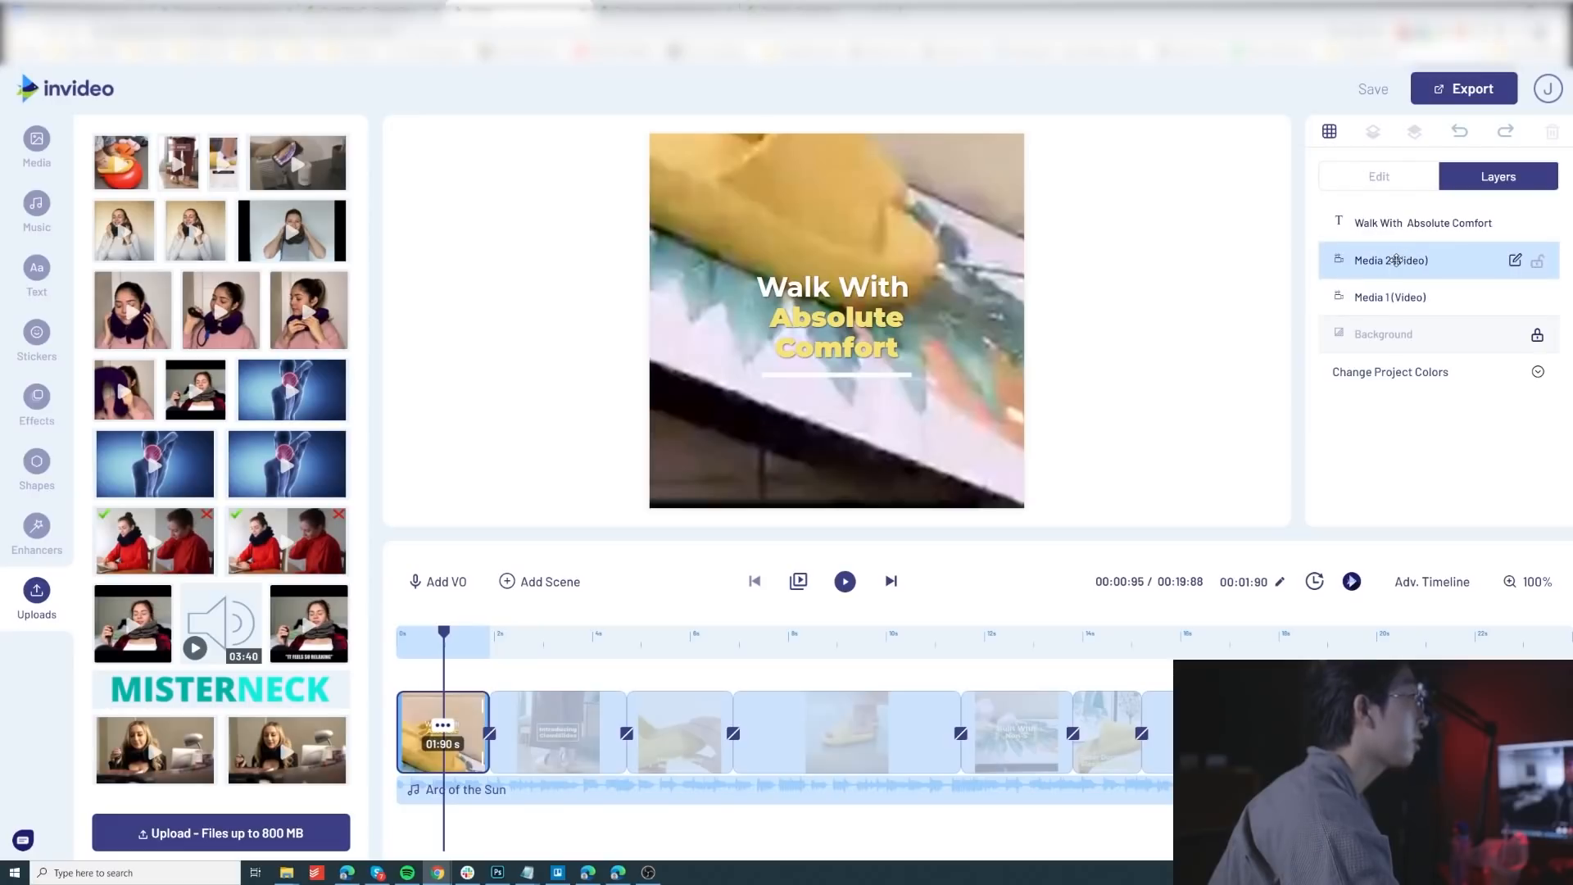
# Step: Enlarge the "Walk With Absolute Comfort" text box in the first scene and center it on the canvas
pyautogui.click(1372, 223)
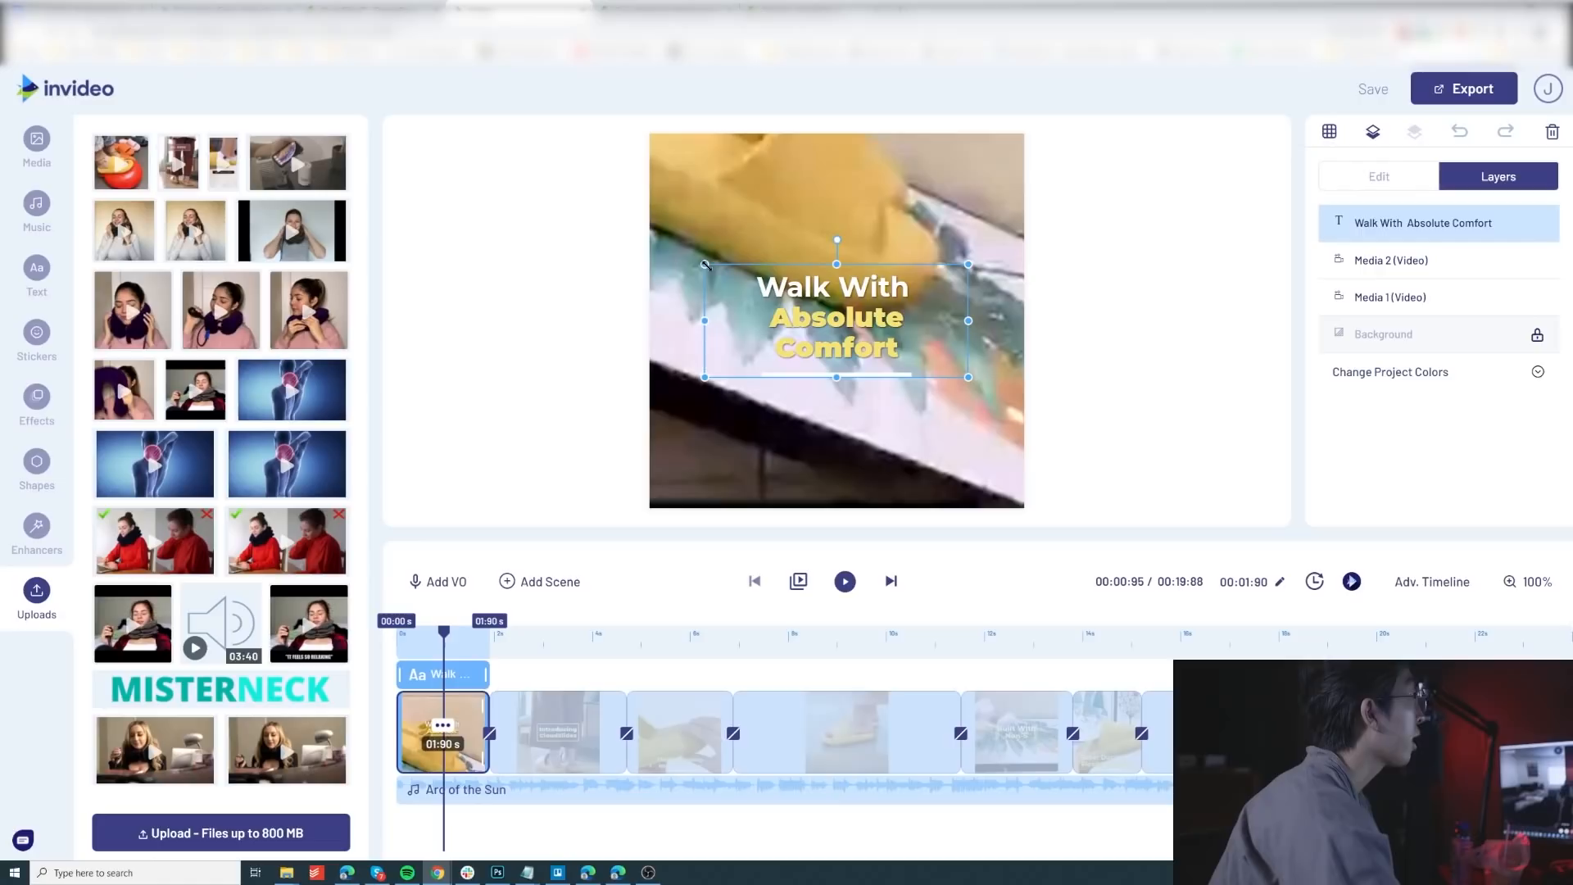
pyautogui.moveTo(705, 265); pyautogui.dragTo(646, 239)
pyautogui.click(792, 244)
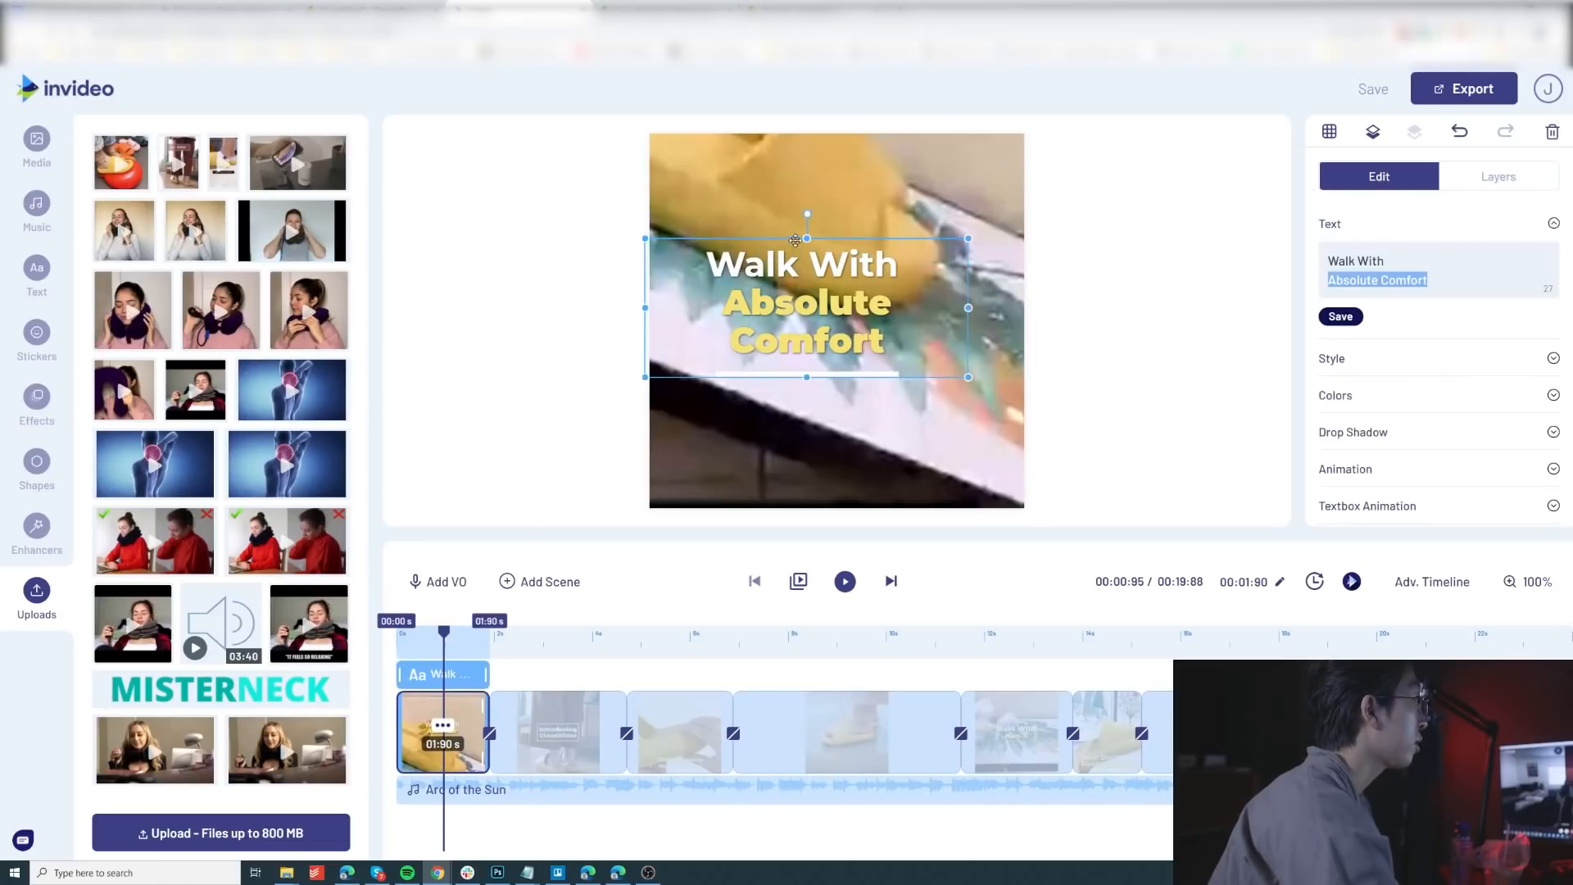
pyautogui.click(790, 237)
pyautogui.click(767, 243)
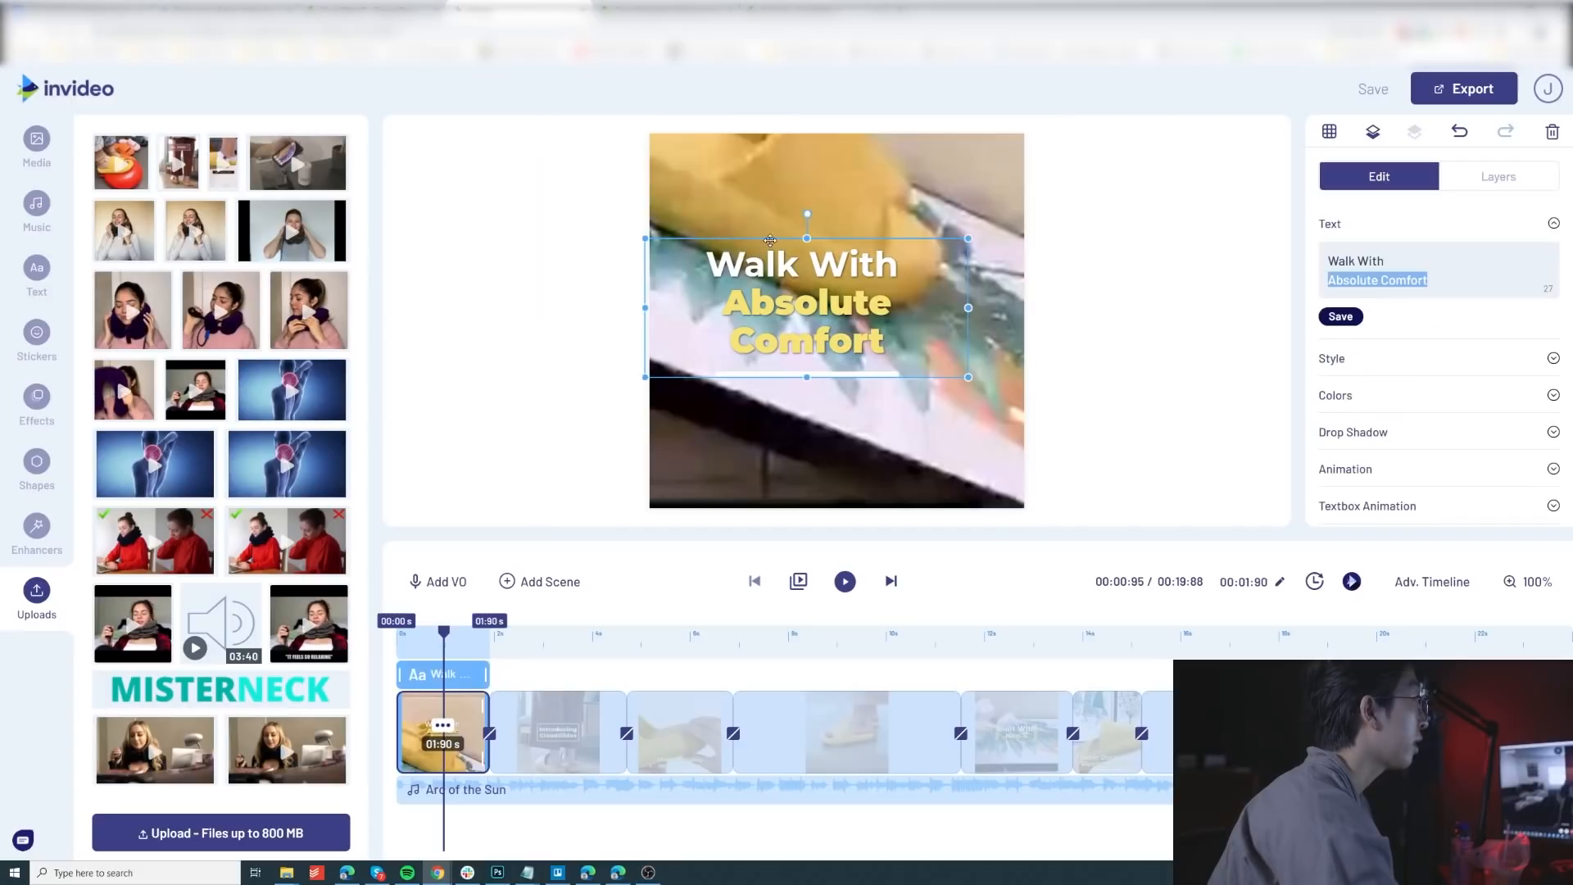
pyautogui.moveTo(770, 240); pyautogui.dragTo(802, 254)
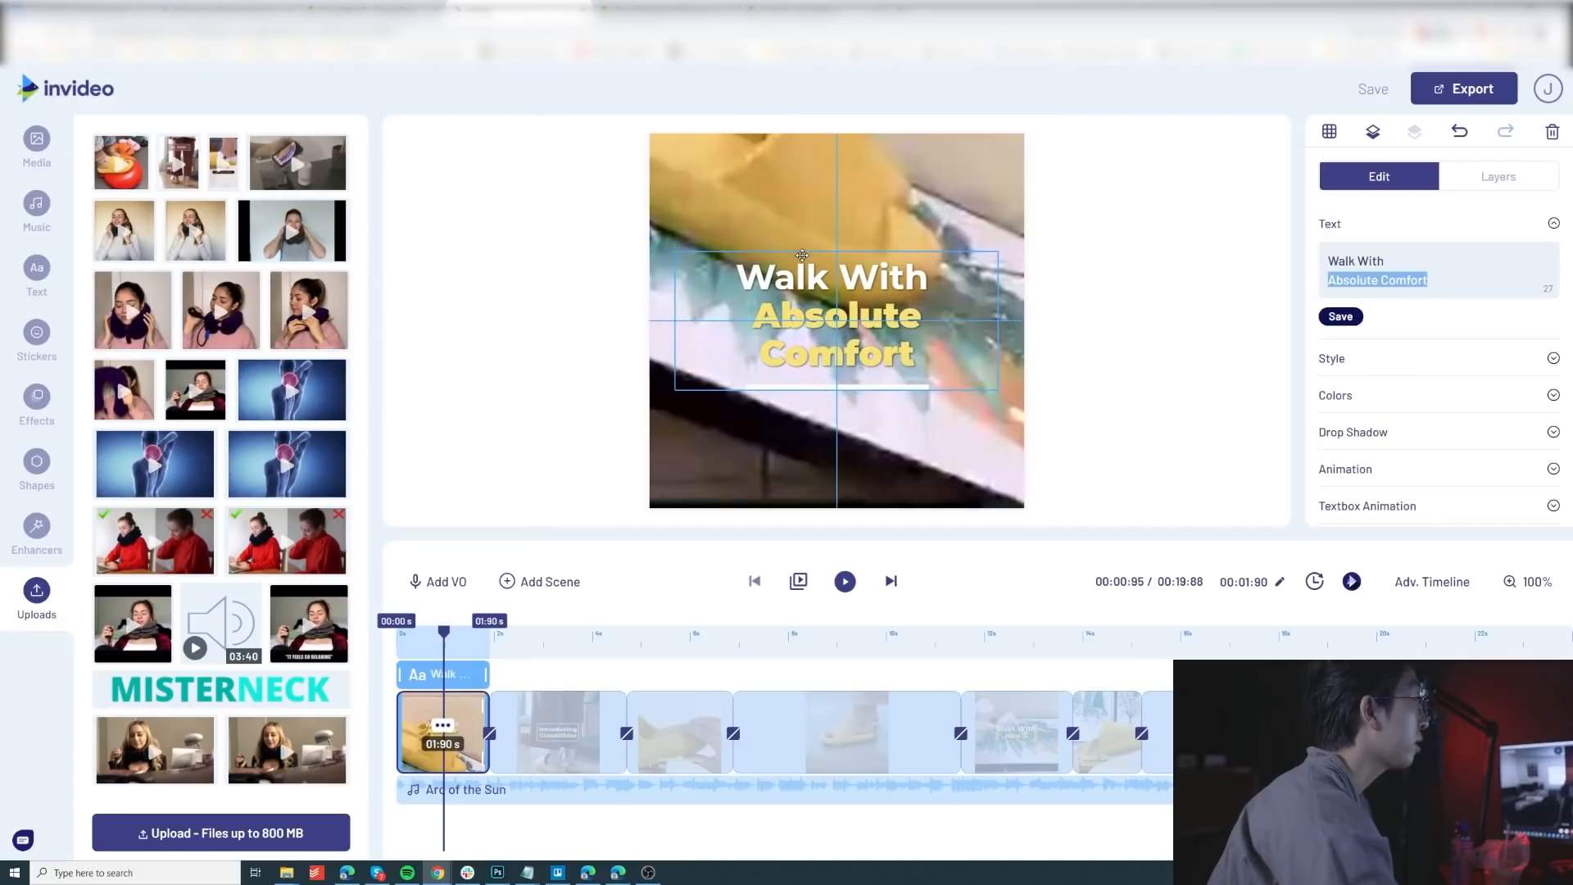
pyautogui.click(597, 272)
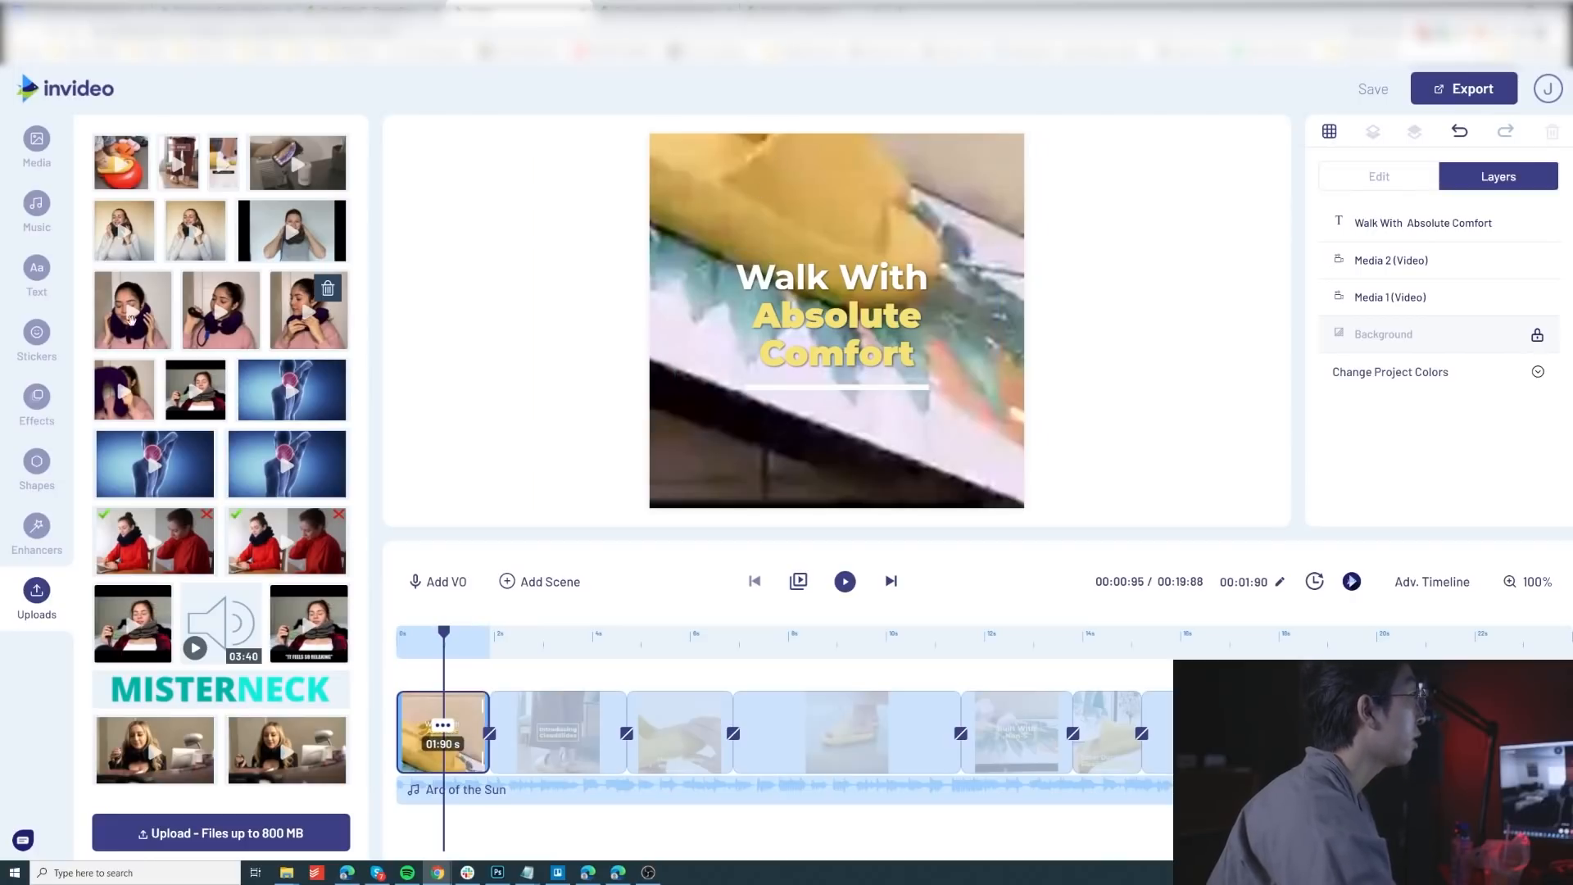
# Step: Browse the standard and ready-made text boxes, including the Text Styles, Classic and Modern sets
pyautogui.click(37, 279)
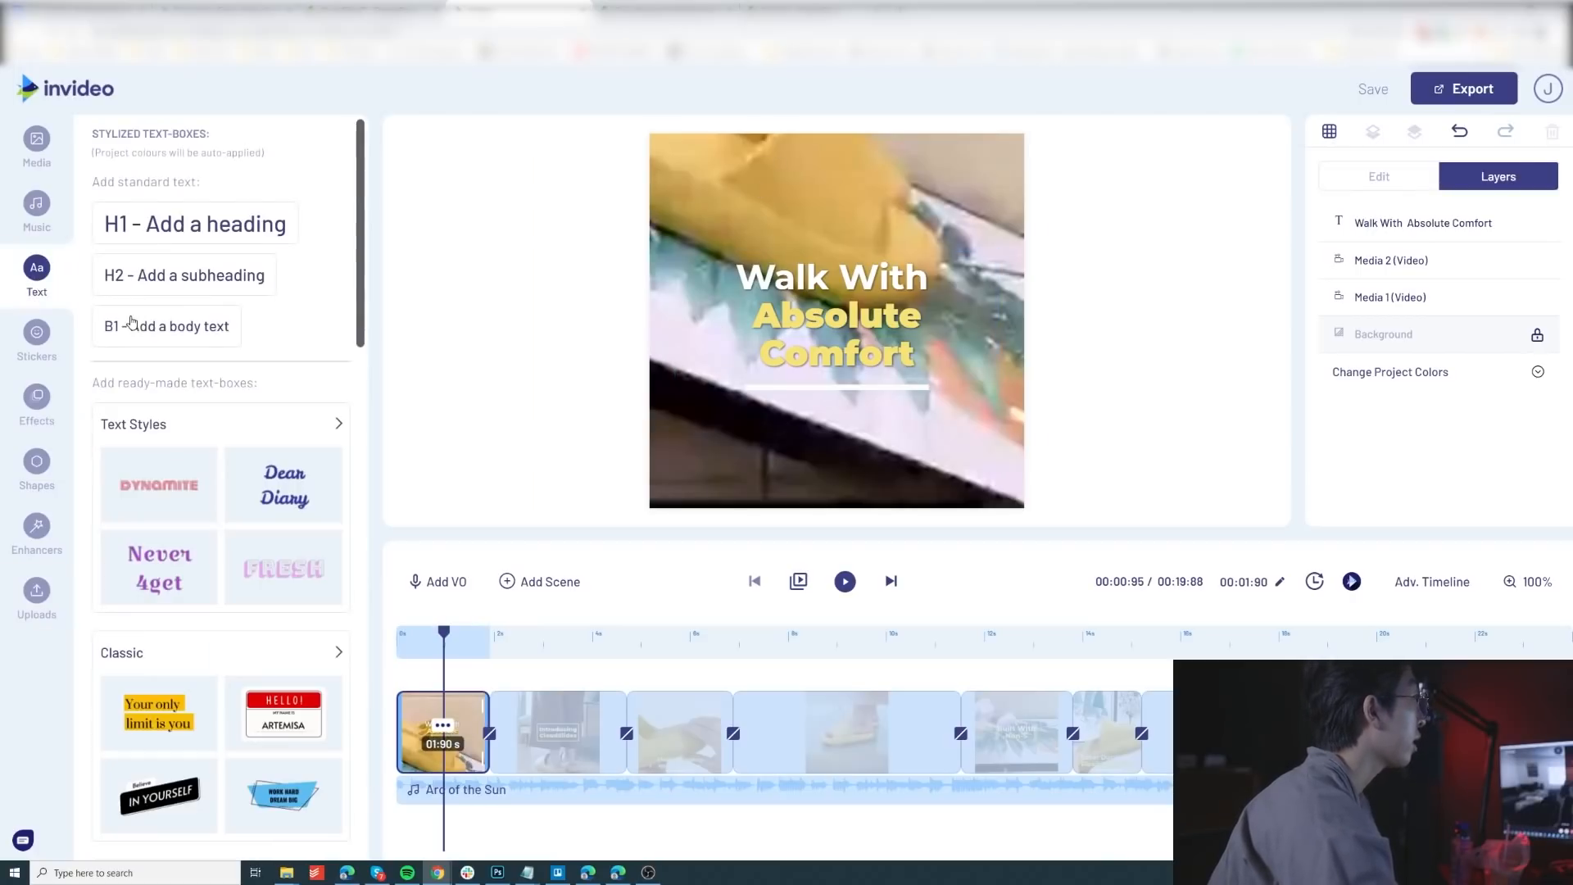
pyautogui.scroll(-4, 158, 333)
pyautogui.scroll(3, 274, 362)
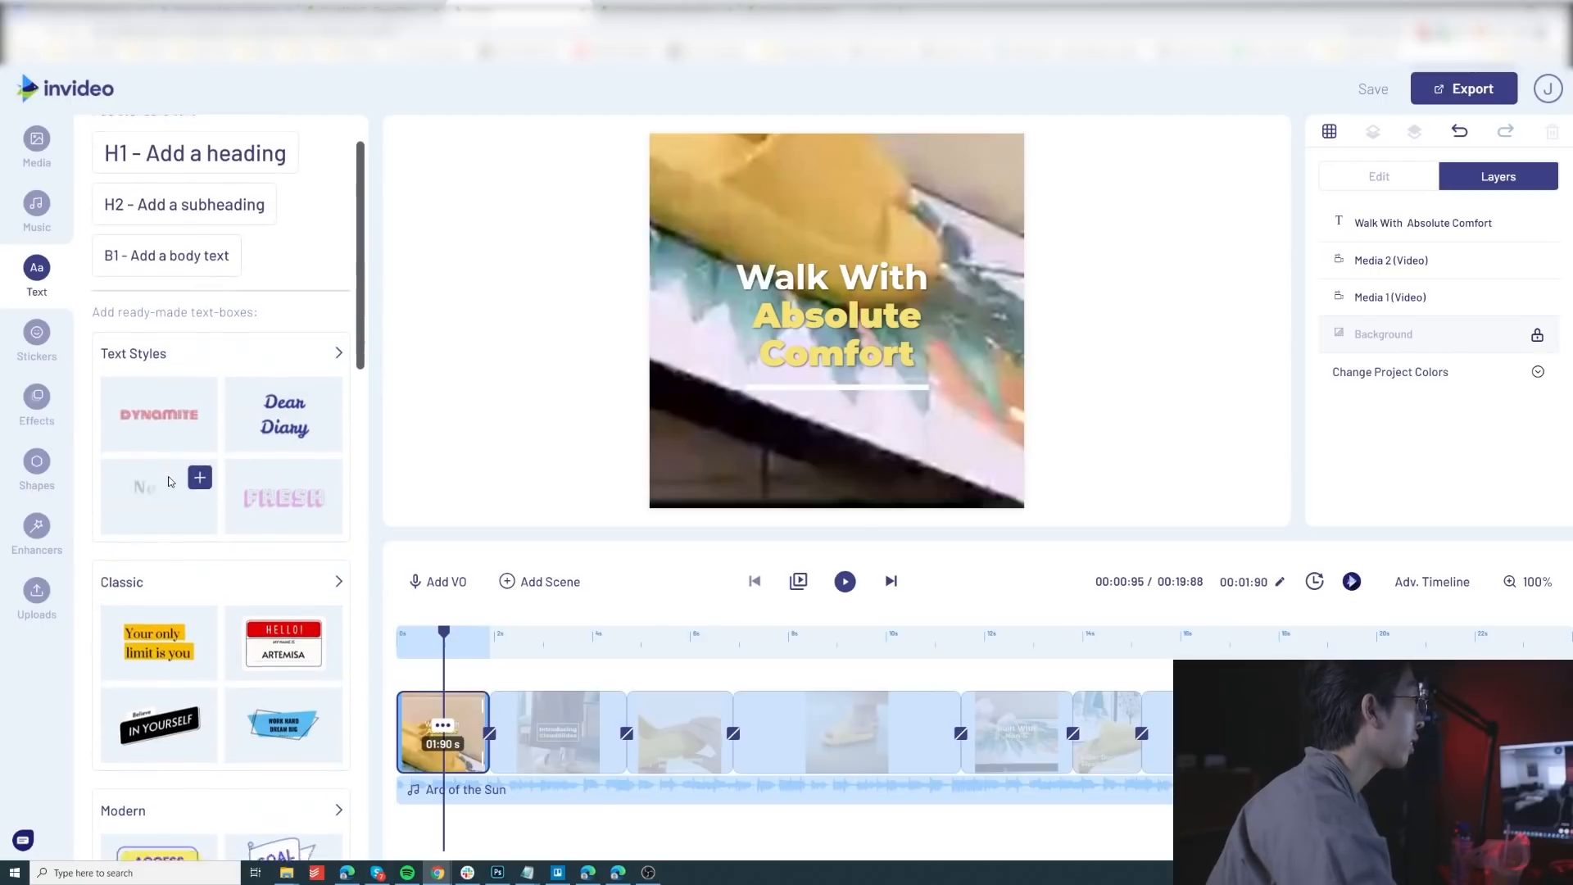
pyautogui.scroll(-4, 193, 498)
pyautogui.scroll(-5, 188, 495)
pyautogui.scroll(7, 228, 500)
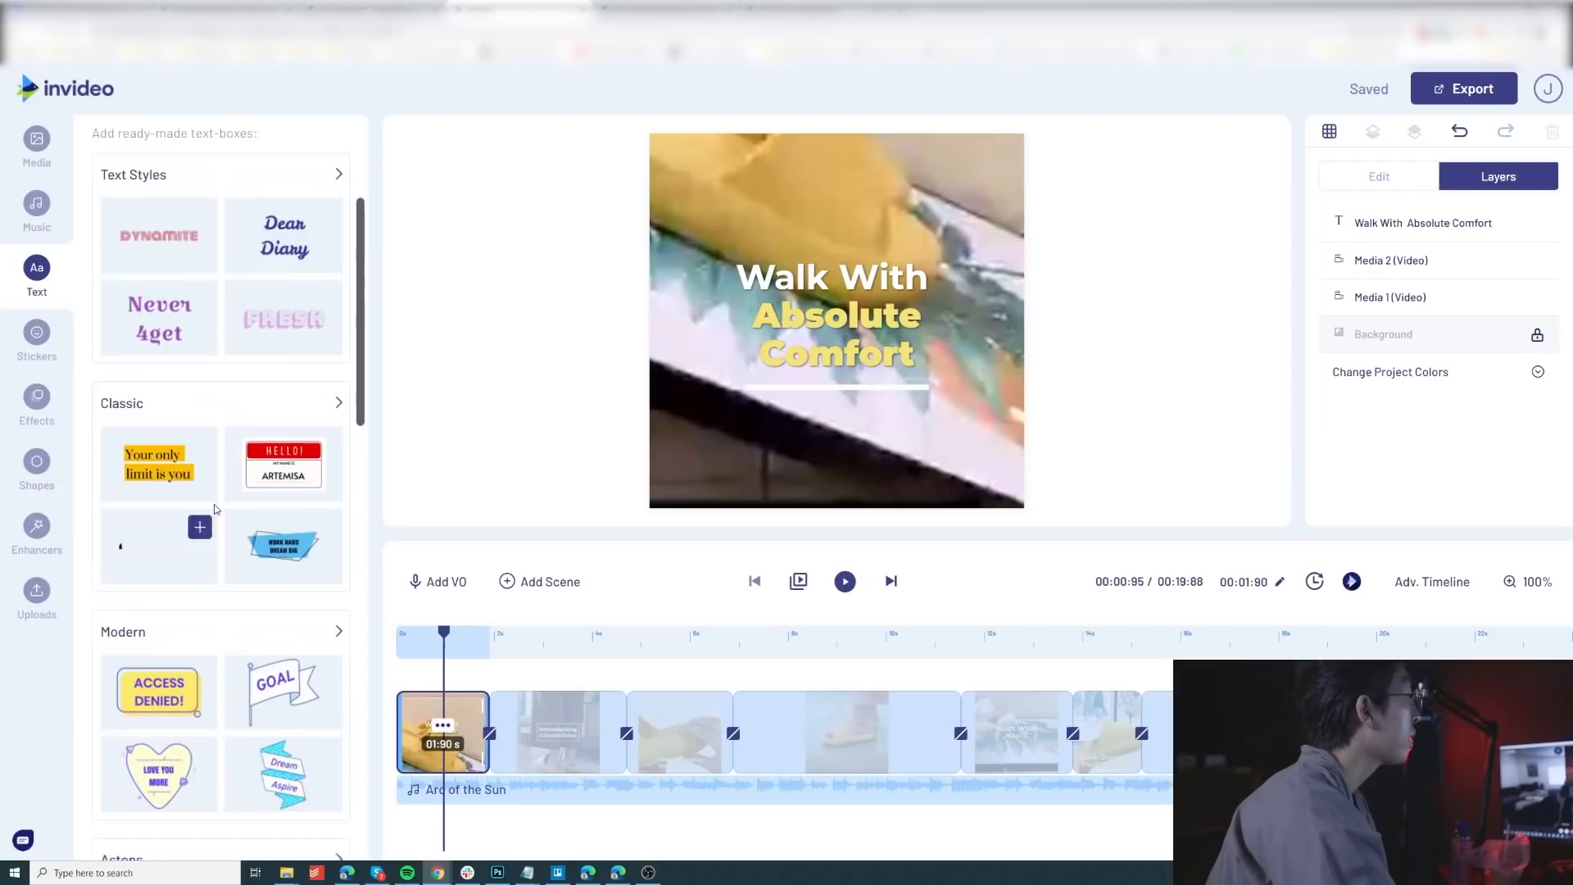
pyautogui.scroll(2, 287, 459)
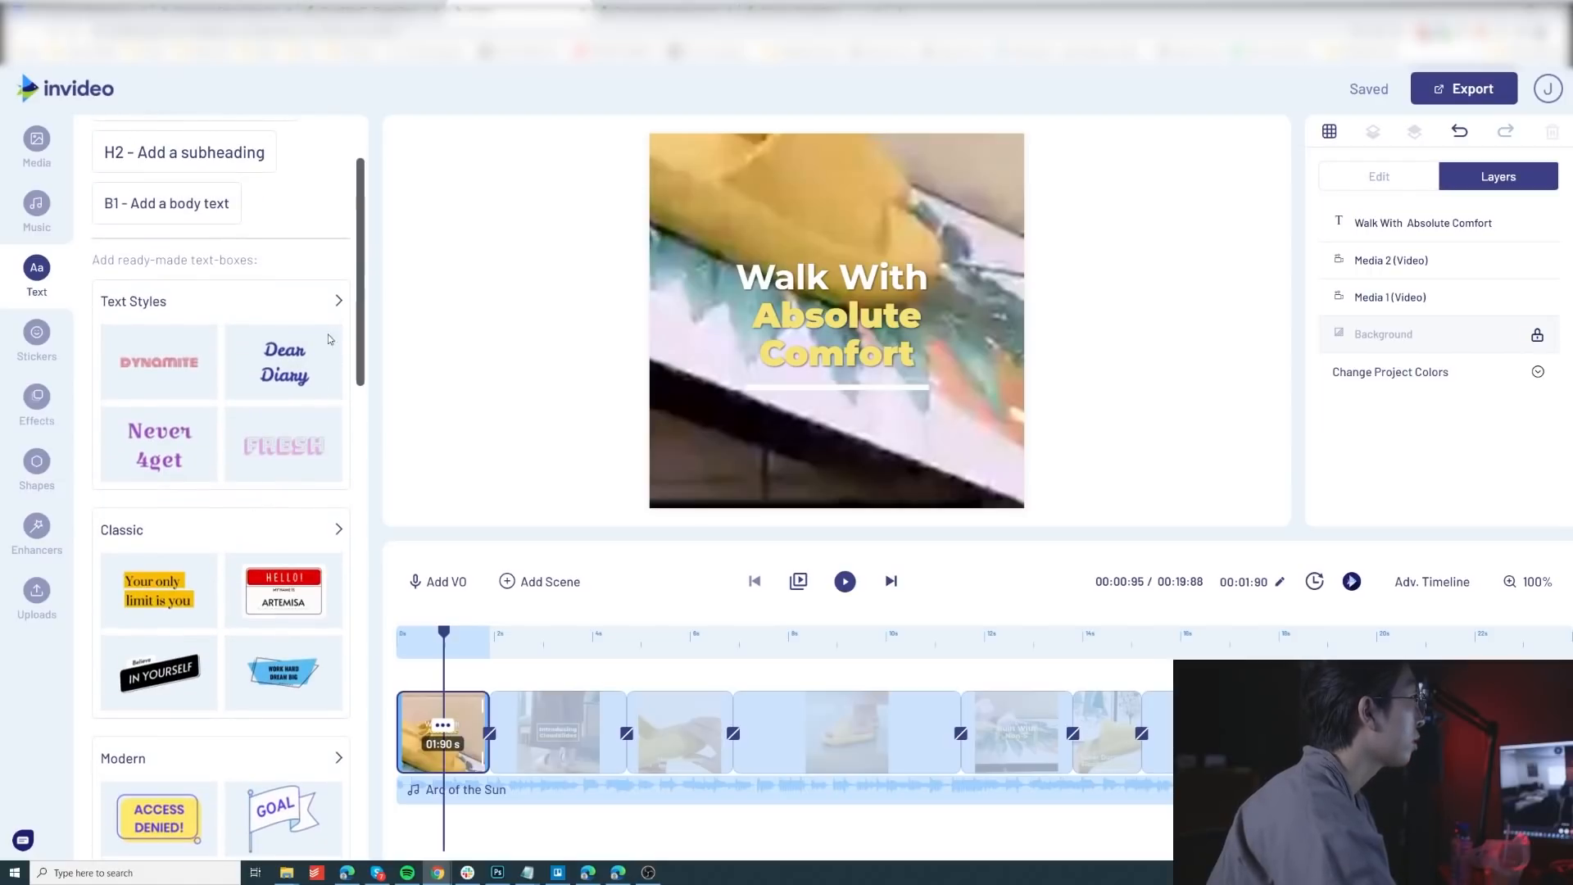
# Step: Try the Classic "Ideas Live Forever" text box centered below the first scene's headline and delete it from the canvas
pyautogui.click(340, 530)
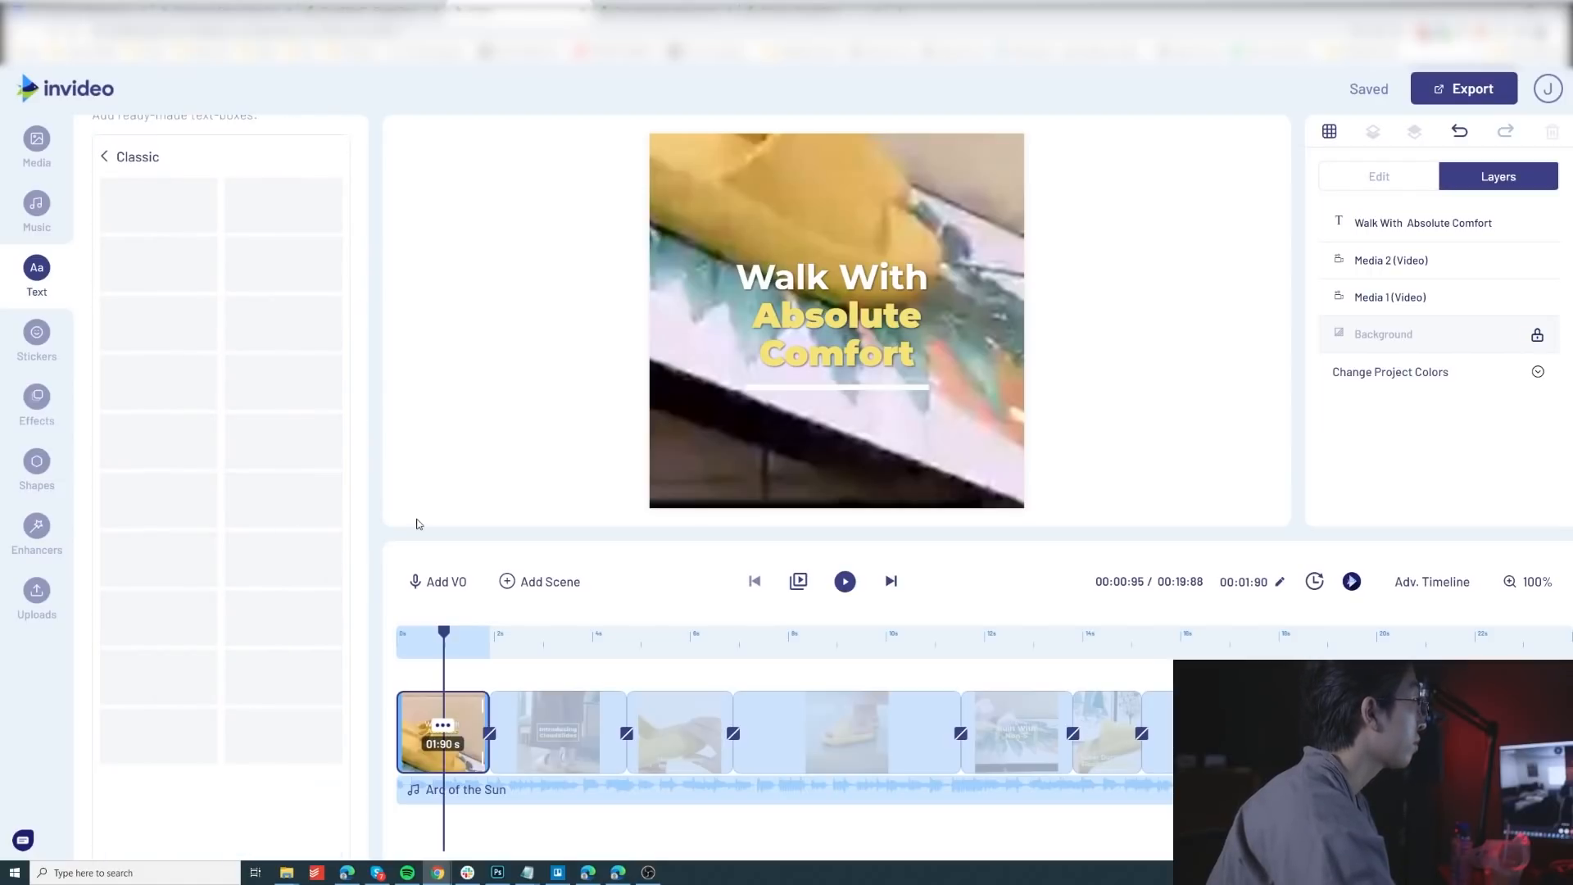
pyautogui.scroll(-6, 286, 435)
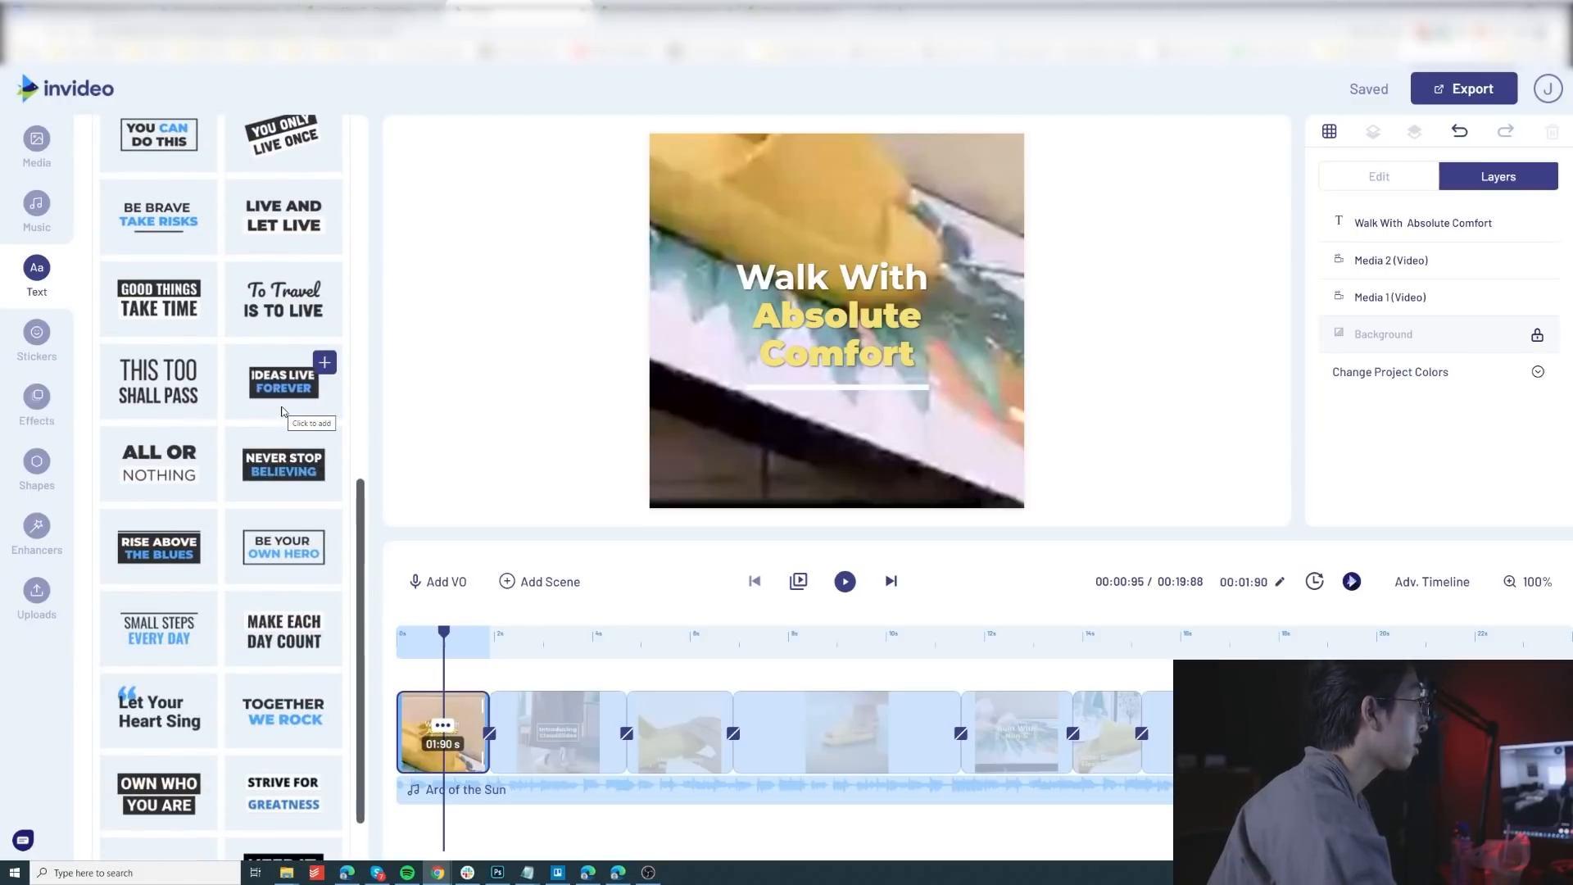
pyautogui.click(324, 362)
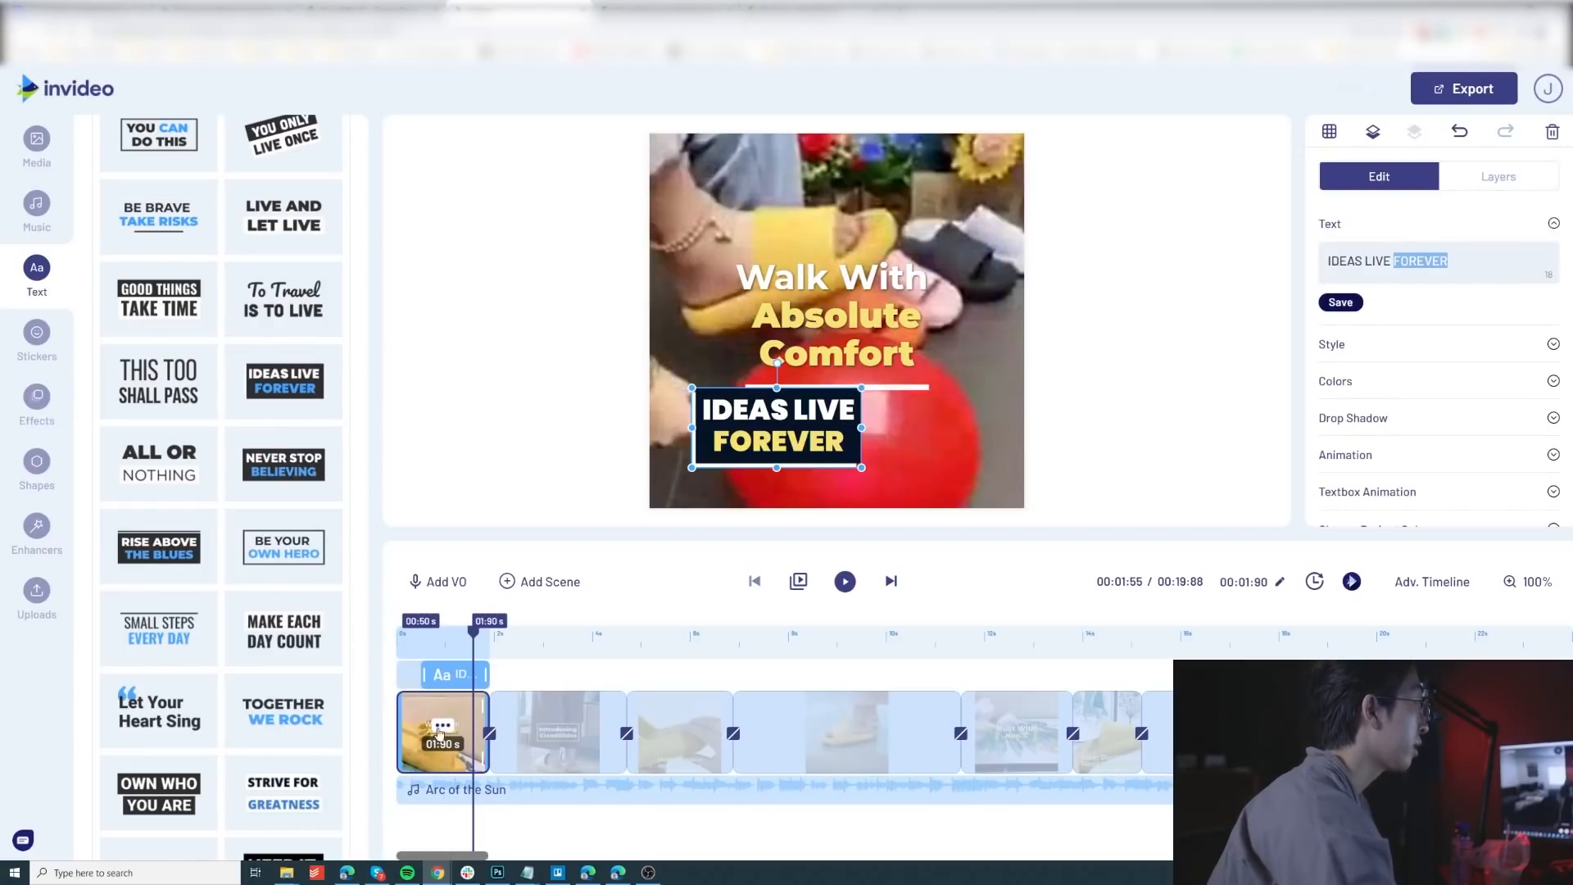
pyautogui.moveTo(786, 448); pyautogui.dragTo(845, 468)
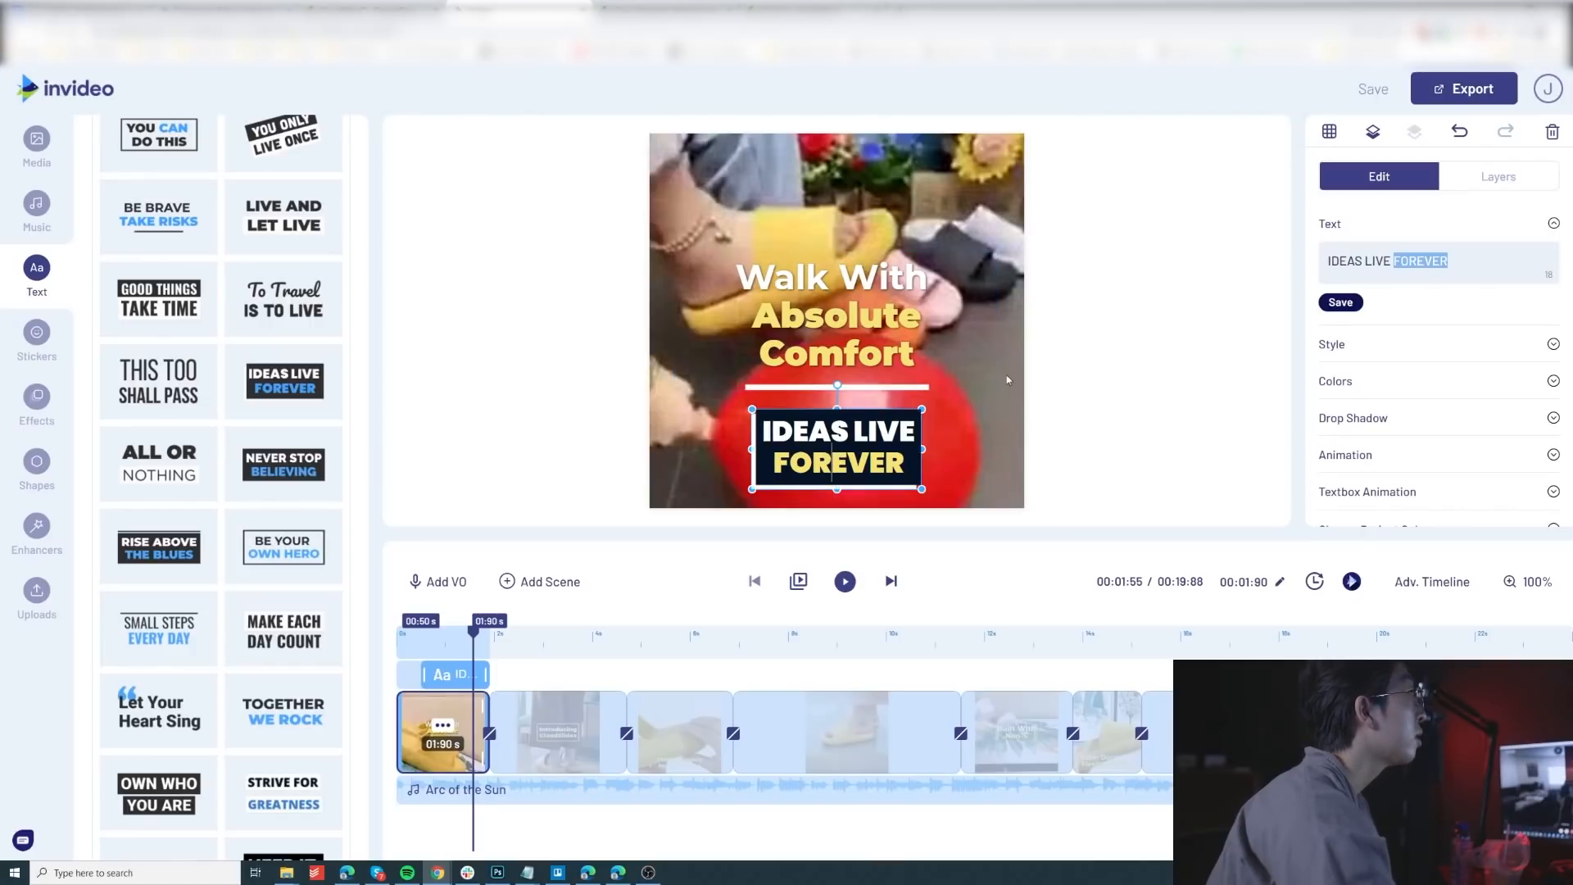
pyautogui.click(1552, 133)
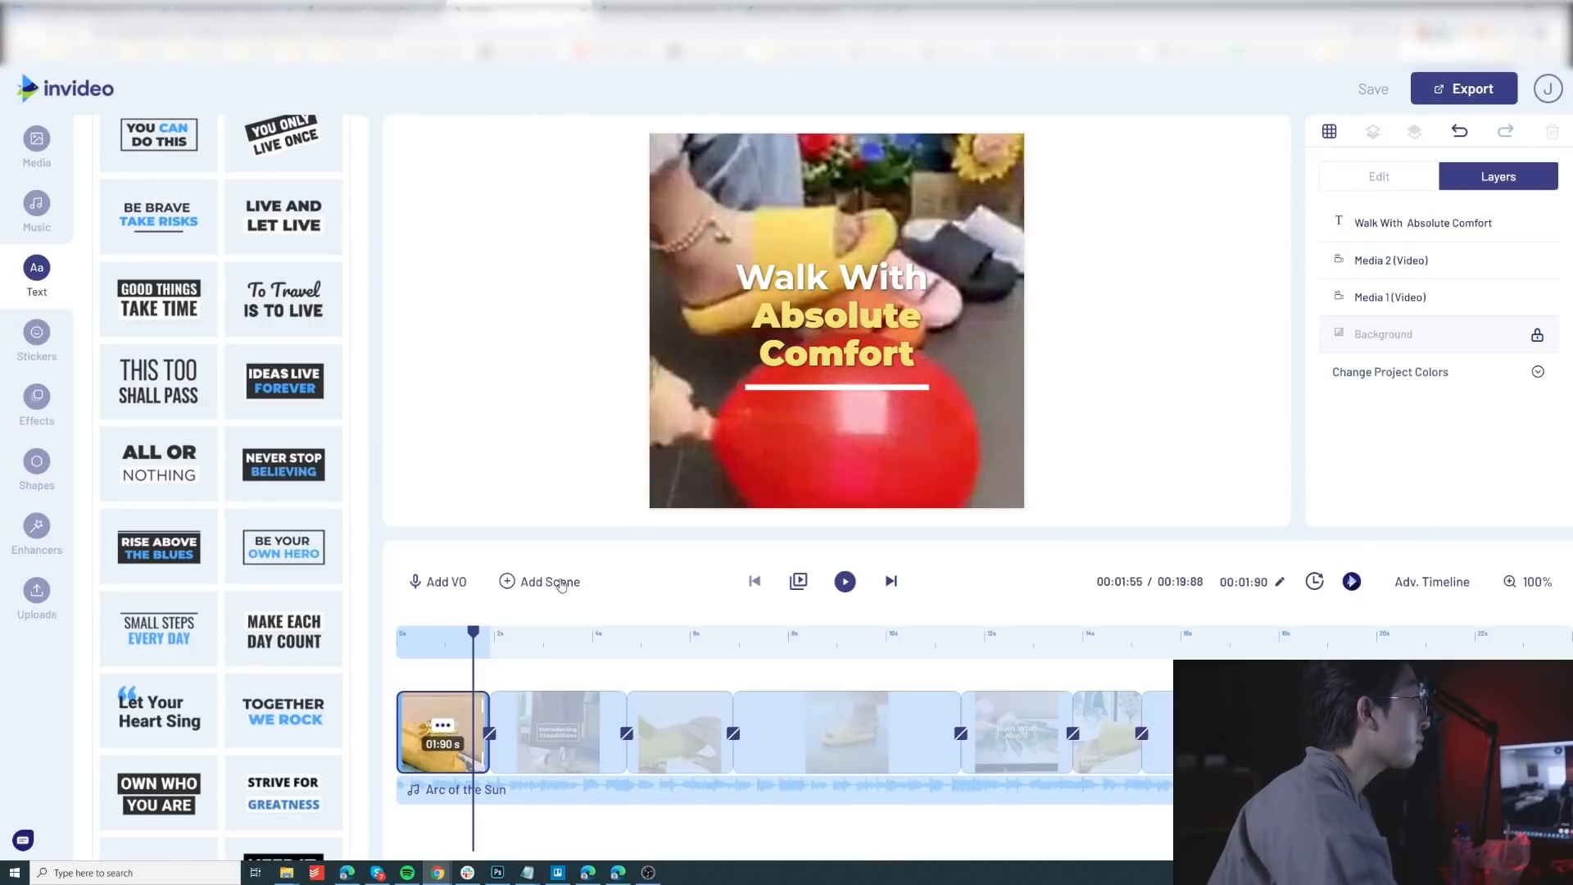
# Step: Play all scenes of the ad and review its text lines in the Notepad script before returning to the editor
pyautogui.moveTo(473, 640); pyautogui.dragTo(544, 647)
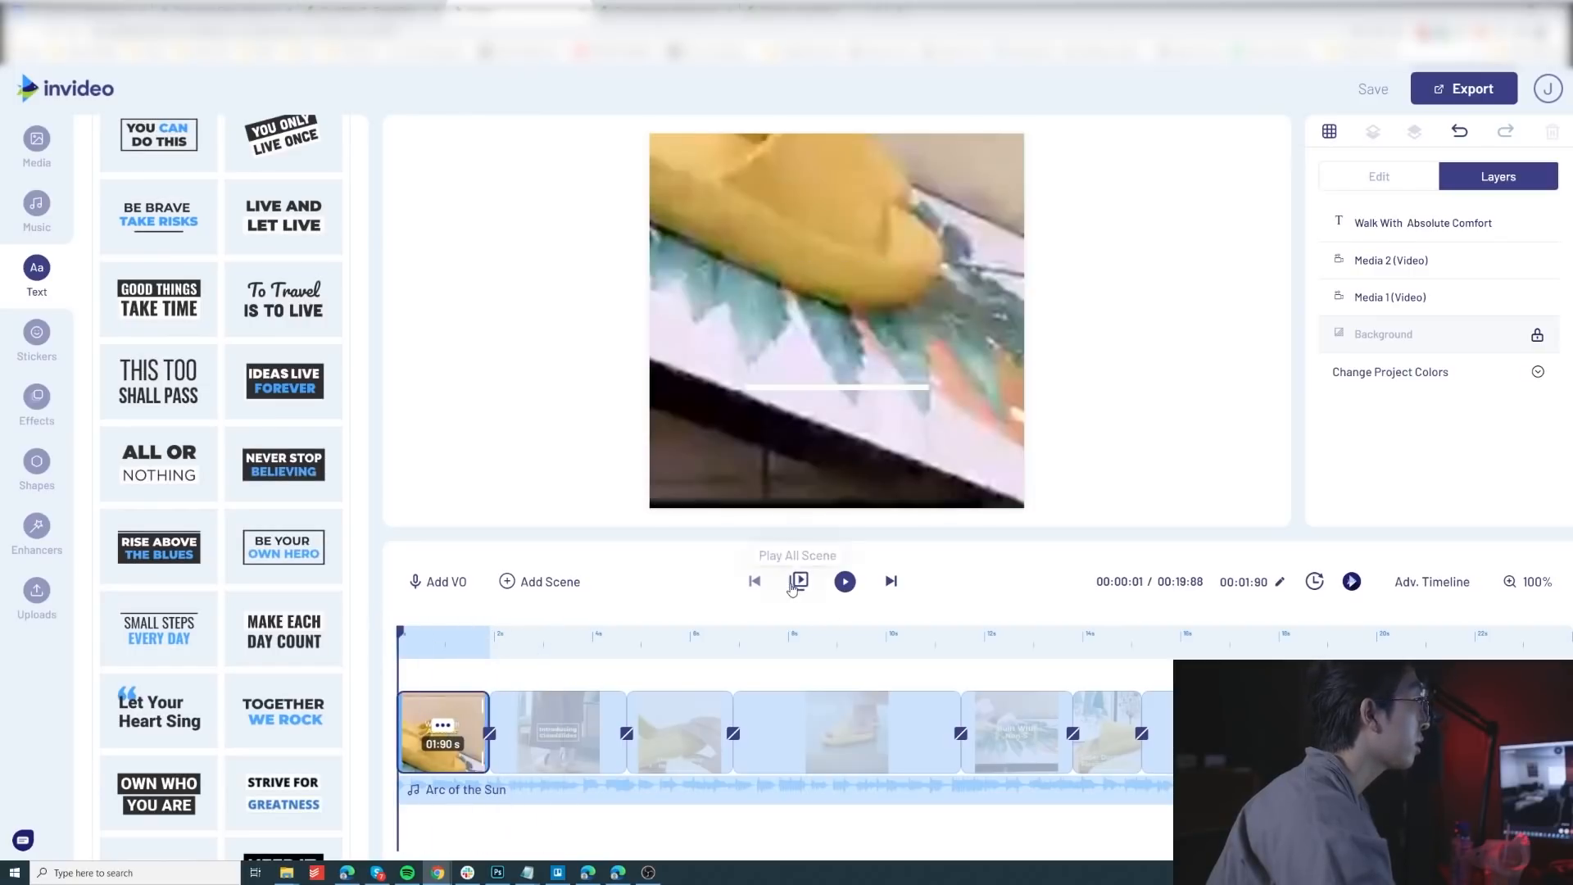
pyautogui.click(796, 582)
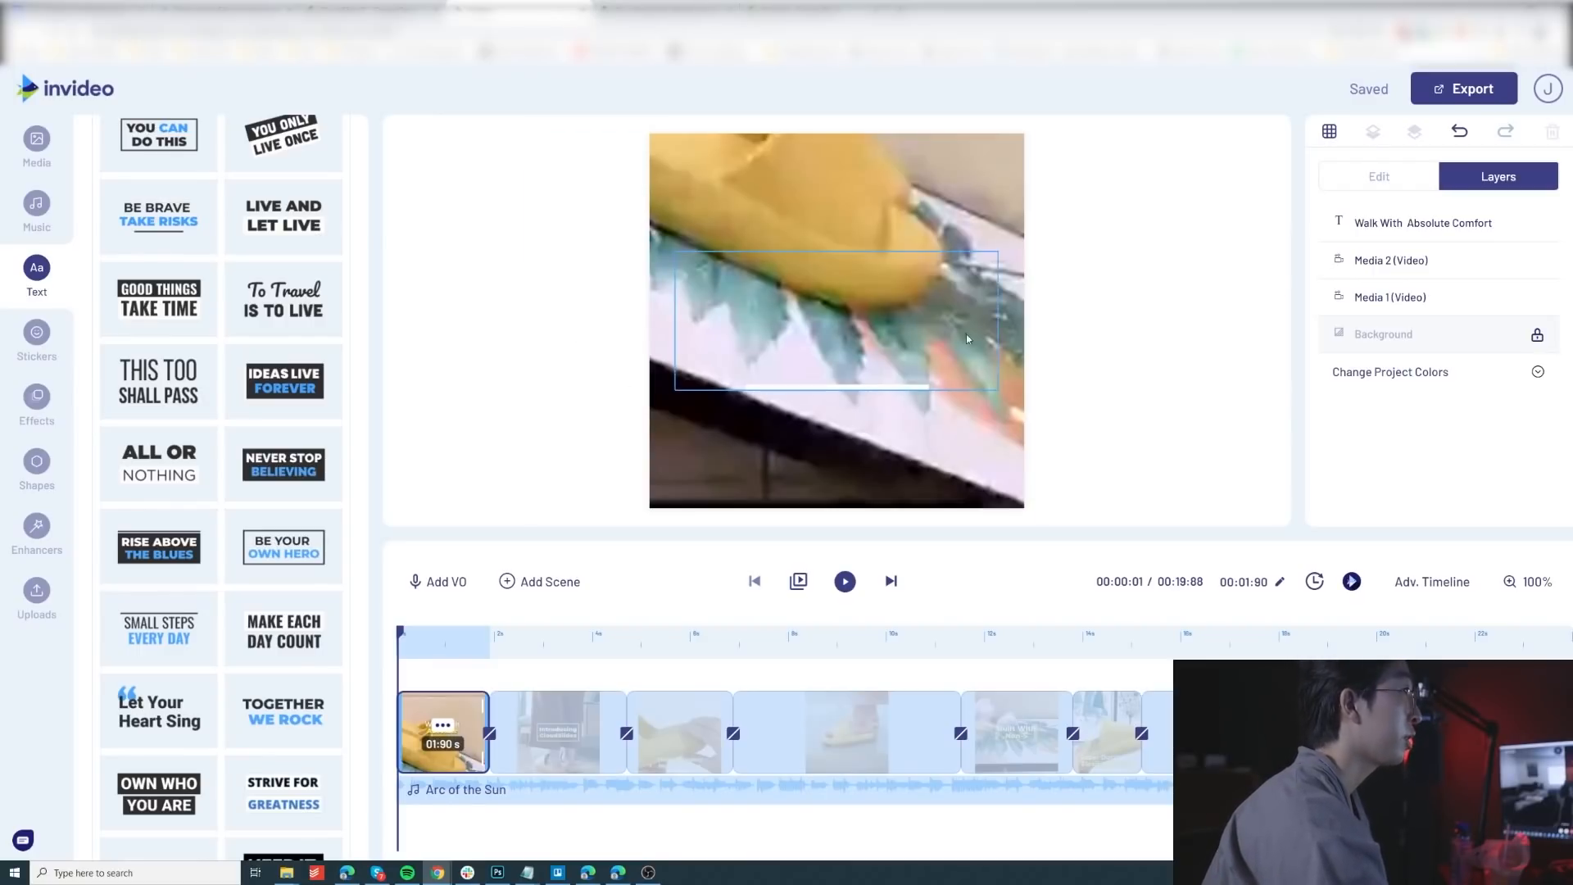
pyautogui.moveTo(1572, 123); pyautogui.dragTo(935, 161)
pyautogui.moveTo(819, 403); pyautogui.dragTo(755, 186)
pyautogui.click(909, 475)
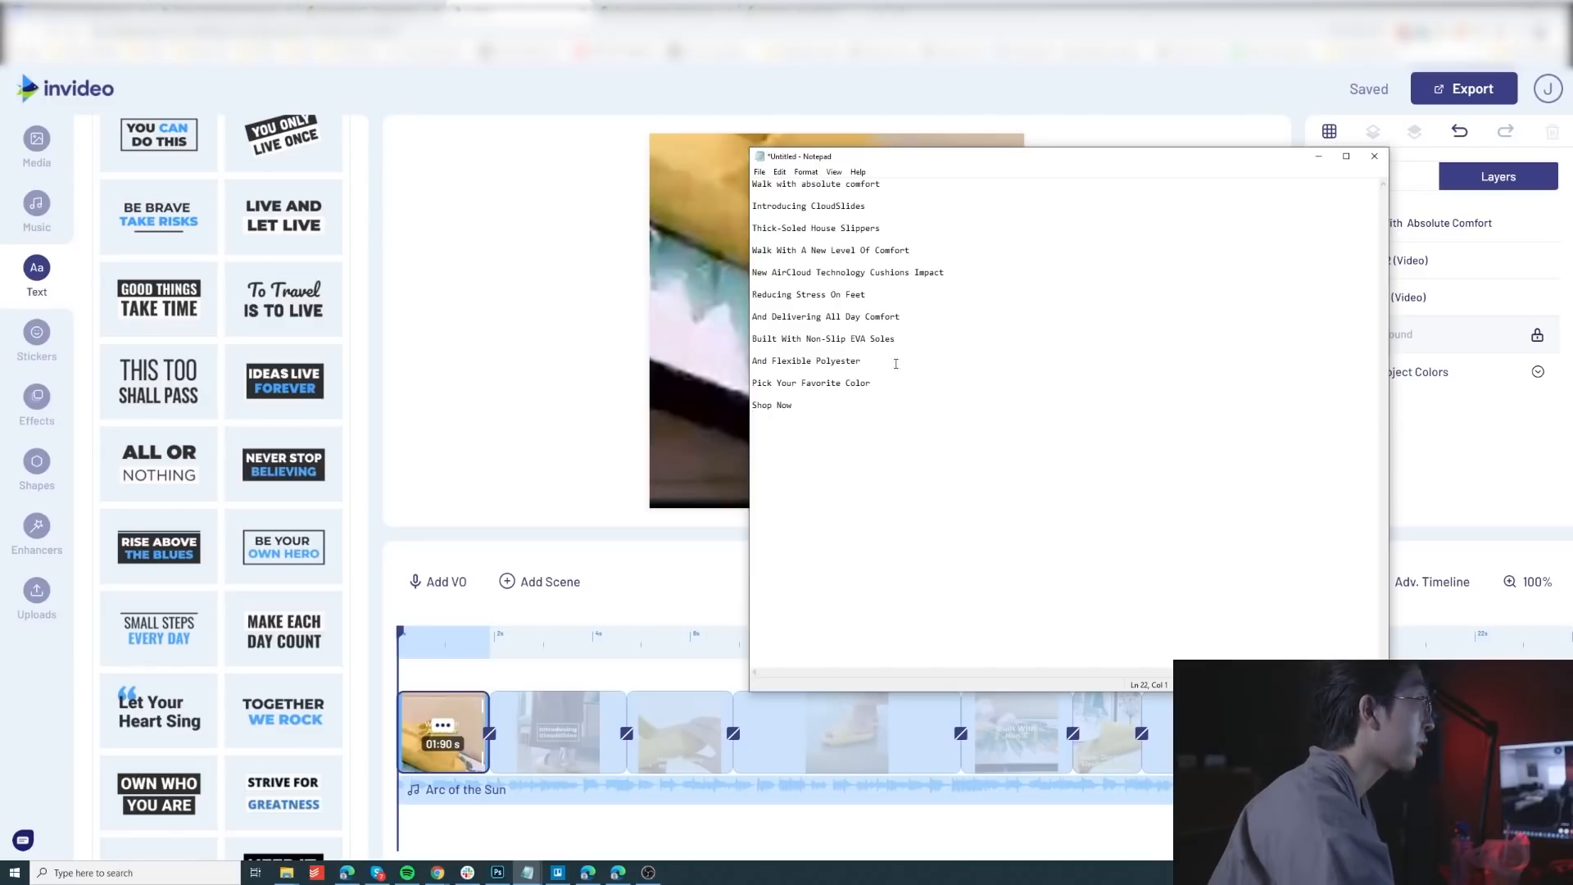
pyautogui.moveTo(881, 382); pyautogui.dragTo(932, 385)
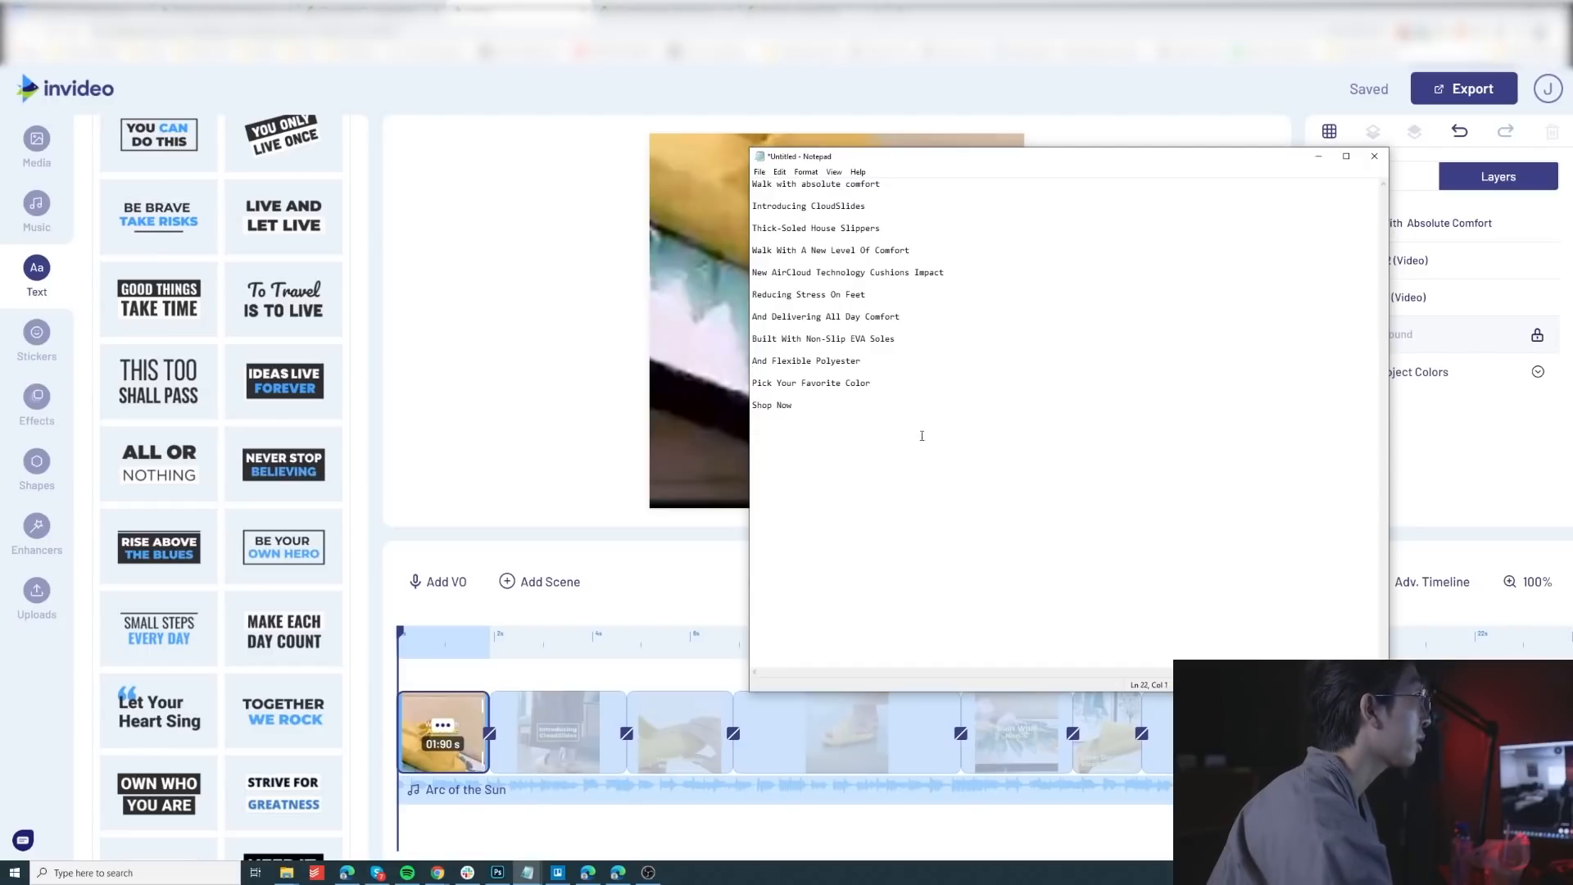
pyautogui.moveTo(836, 396); pyautogui.dragTo(878, 407)
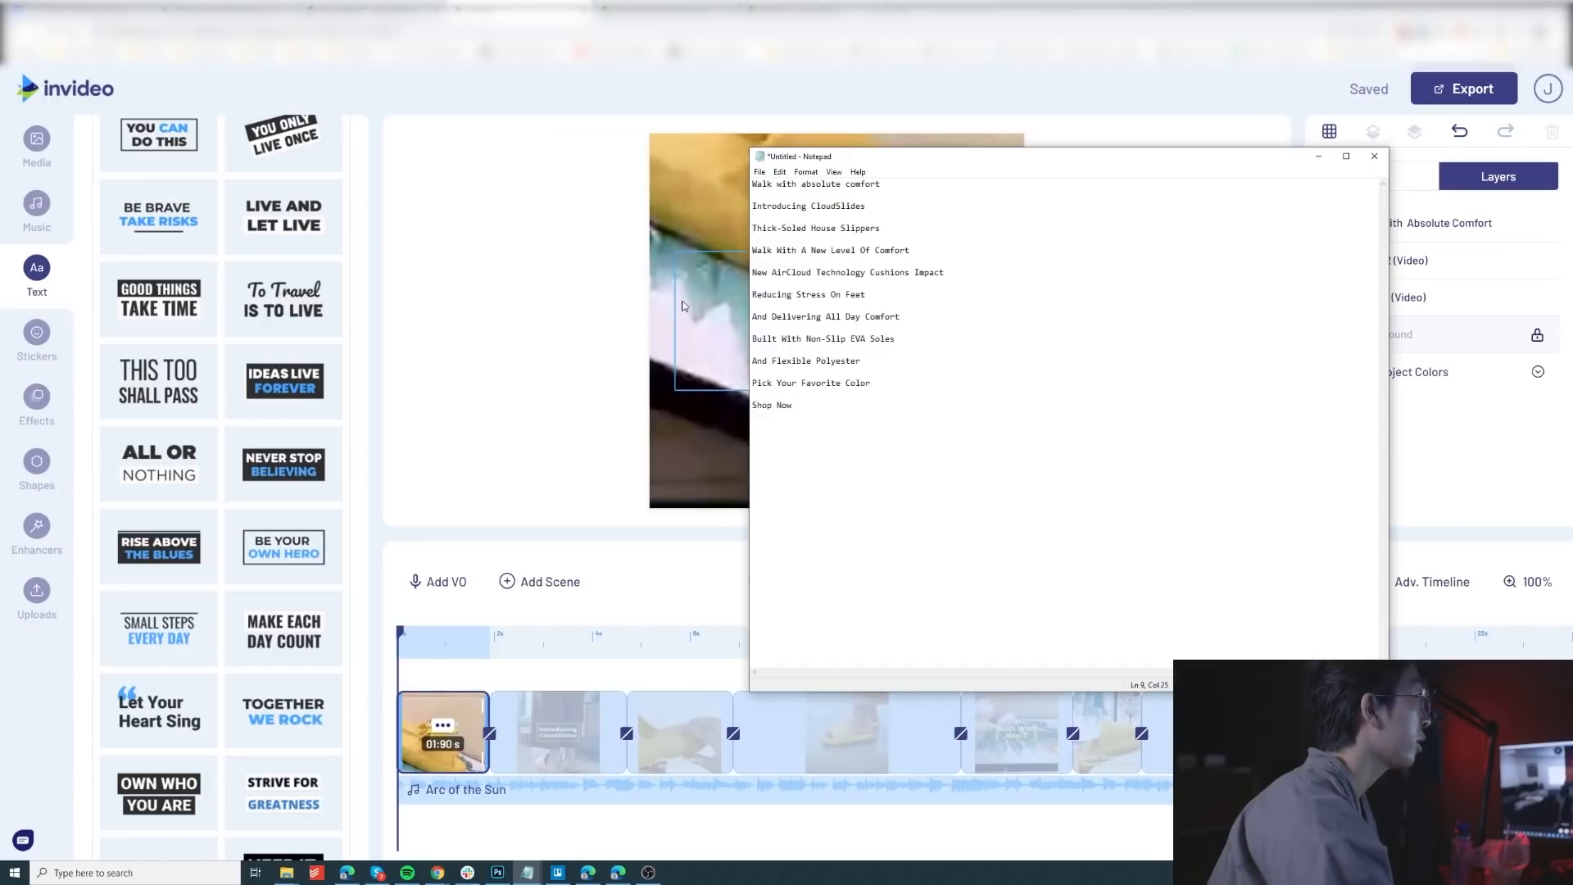
pyautogui.click(427, 404)
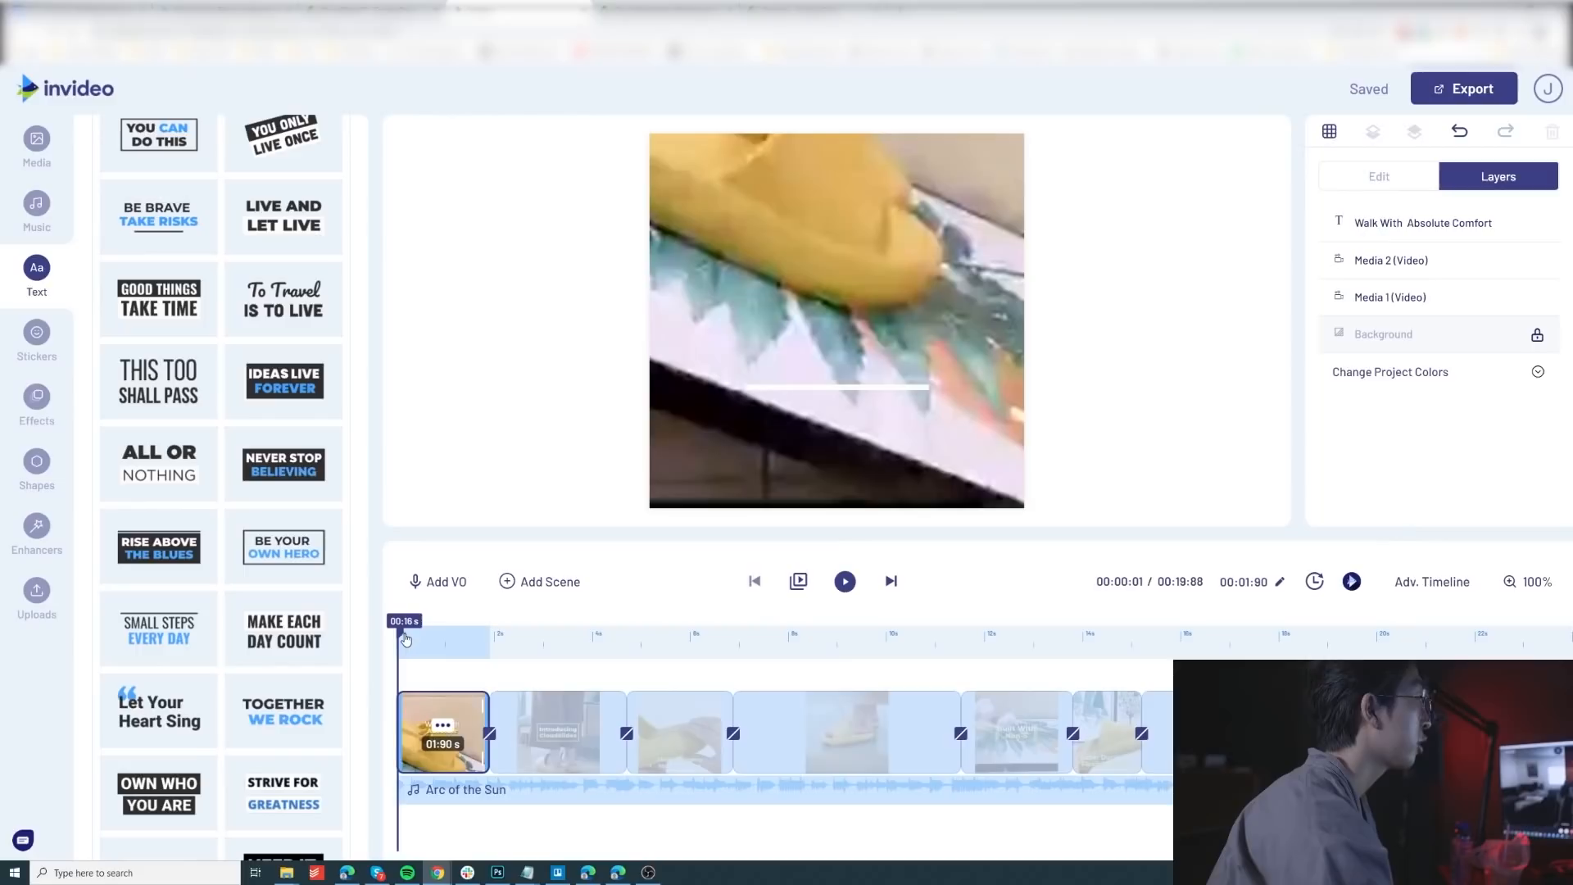
# Step: Scrub through the last scene to view its "Pick Your Favorite Color" and "SHOP NOW" texts
pyautogui.moveTo(402, 636); pyautogui.dragTo(1203, 649)
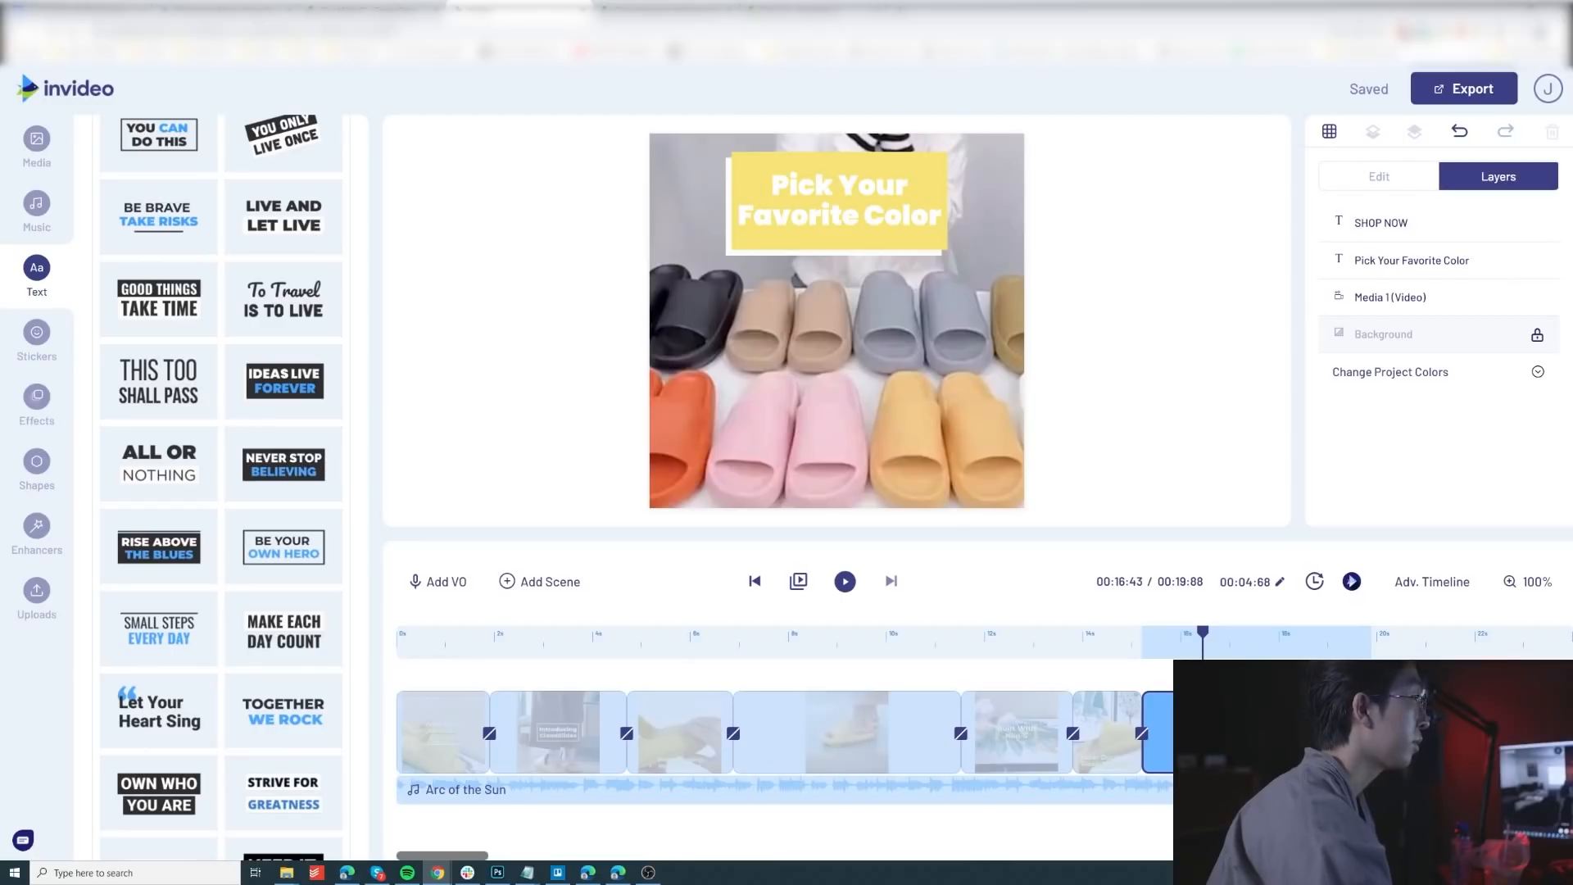
pyautogui.moveTo(1203, 639); pyautogui.dragTo(1294, 650)
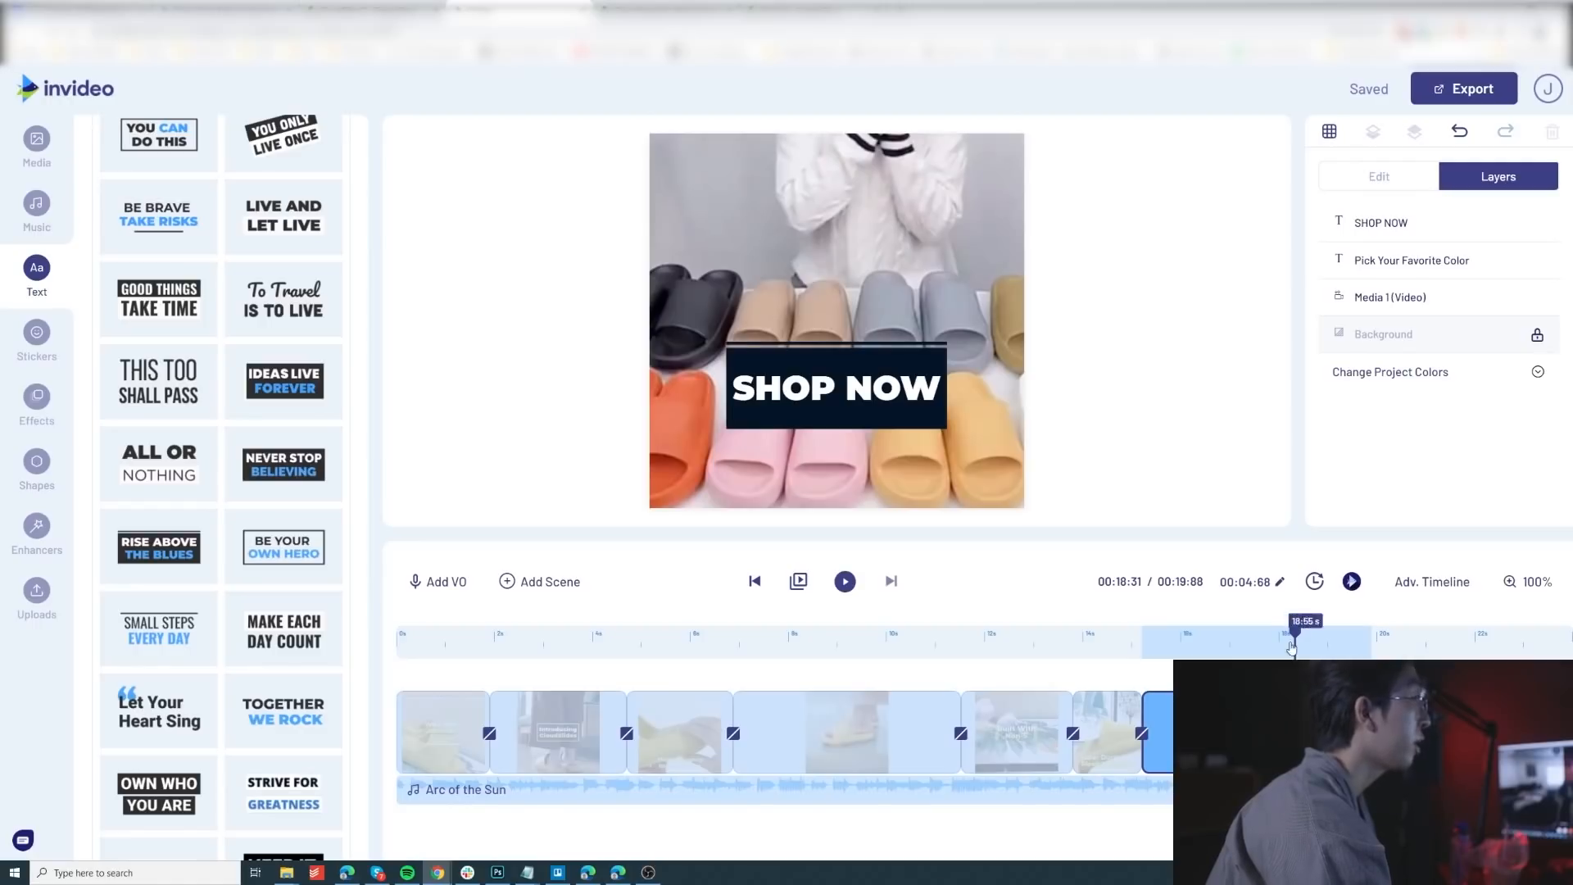
pyautogui.moveTo(1318, 641); pyautogui.dragTo(1240, 645)
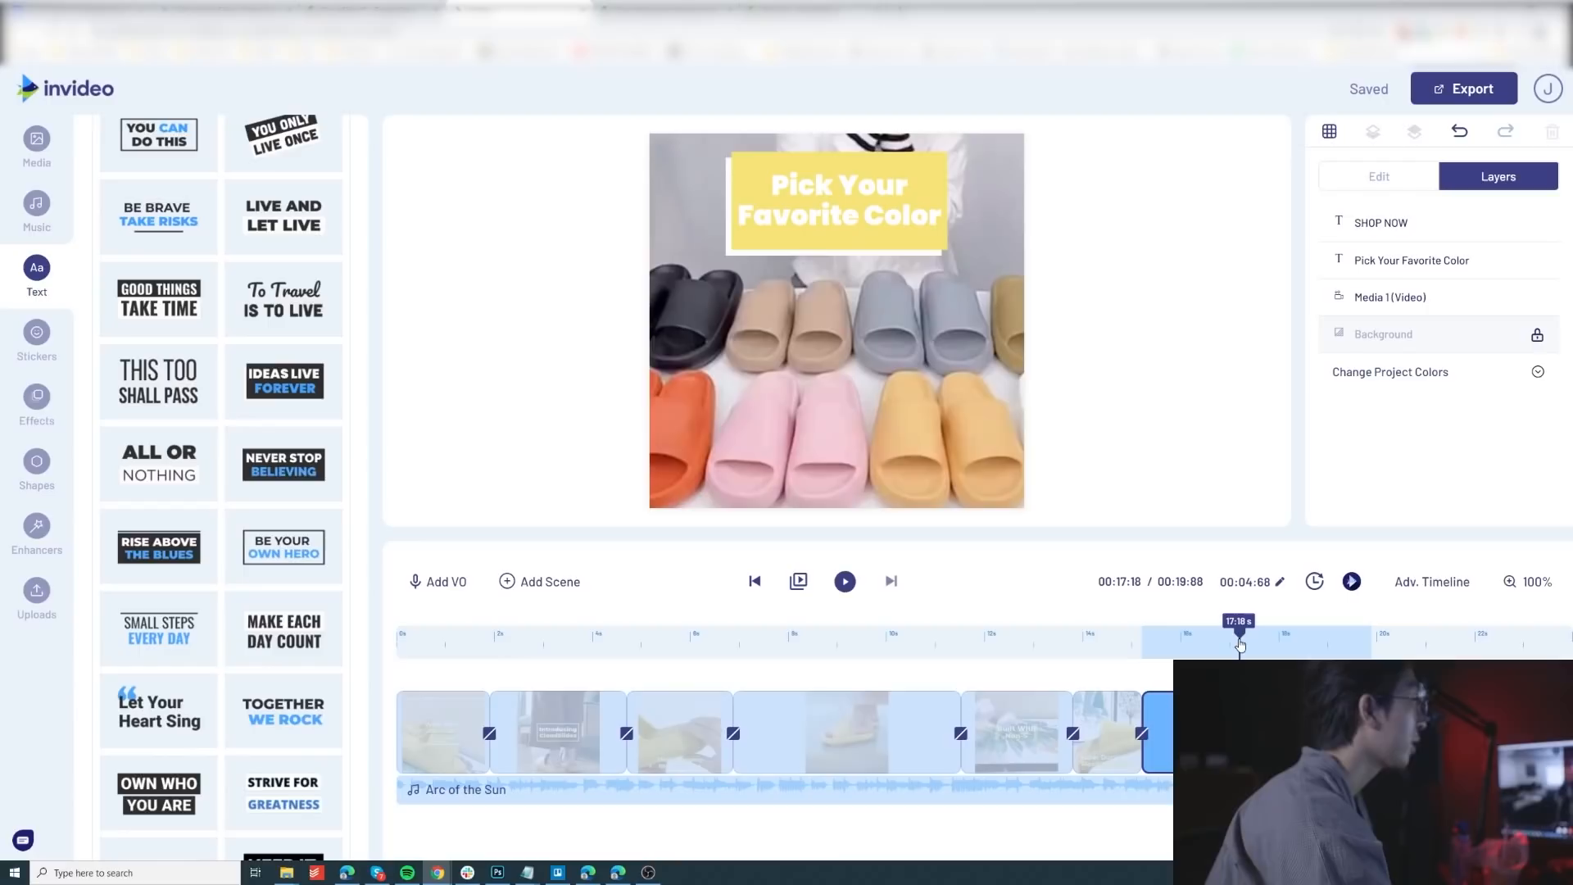
# Step: Add the second "Build your own scene" option at the end of the video and delete its placeholder text and logo
pyautogui.click(1395, 731)
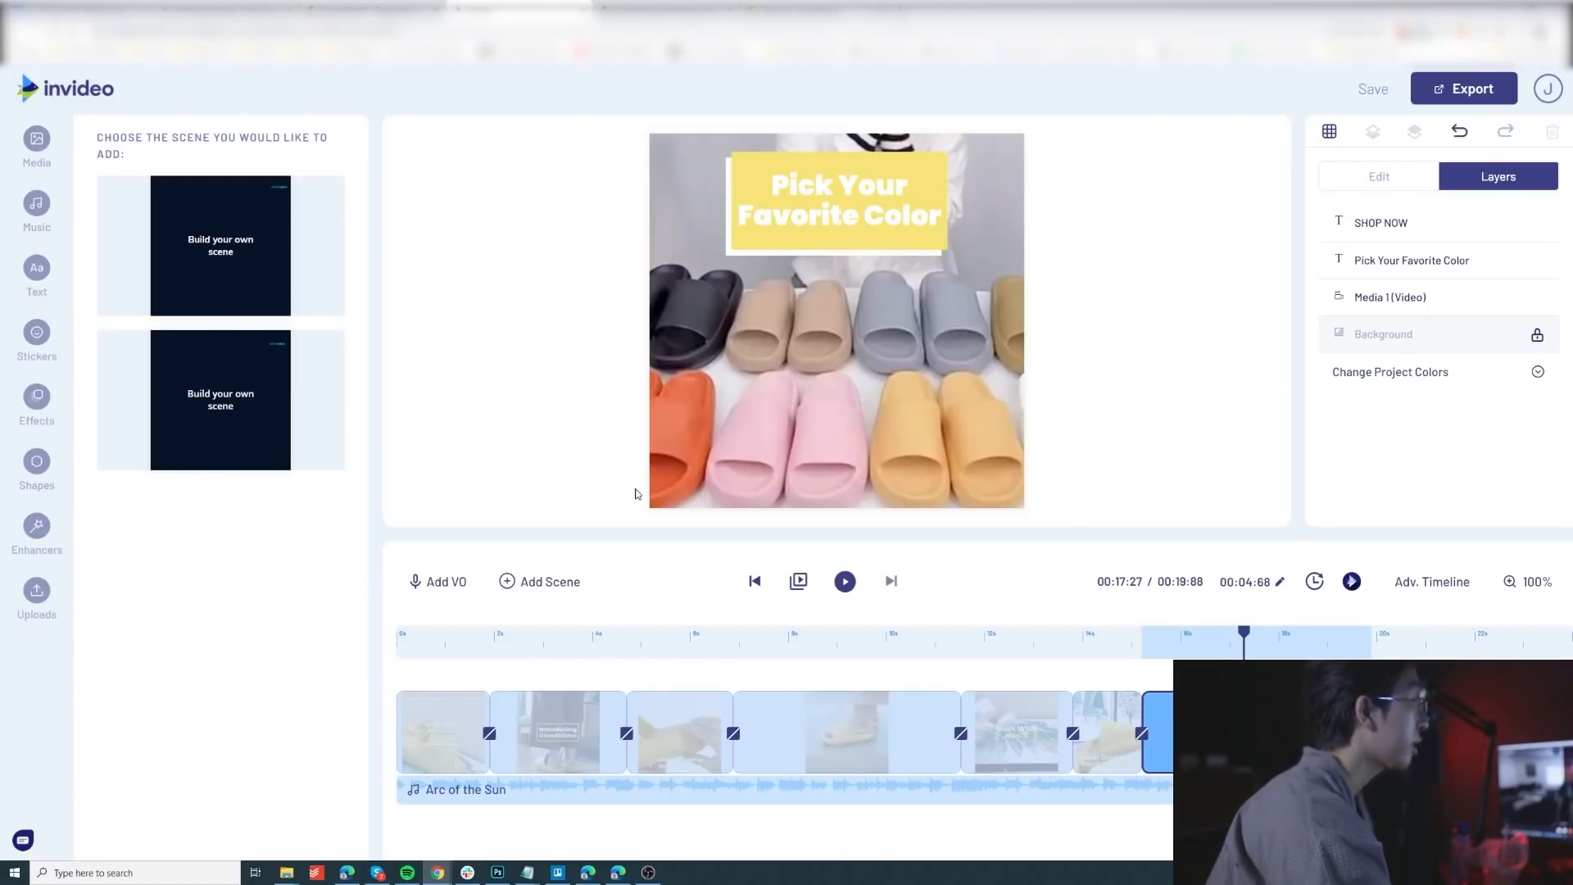
pyautogui.click(219, 401)
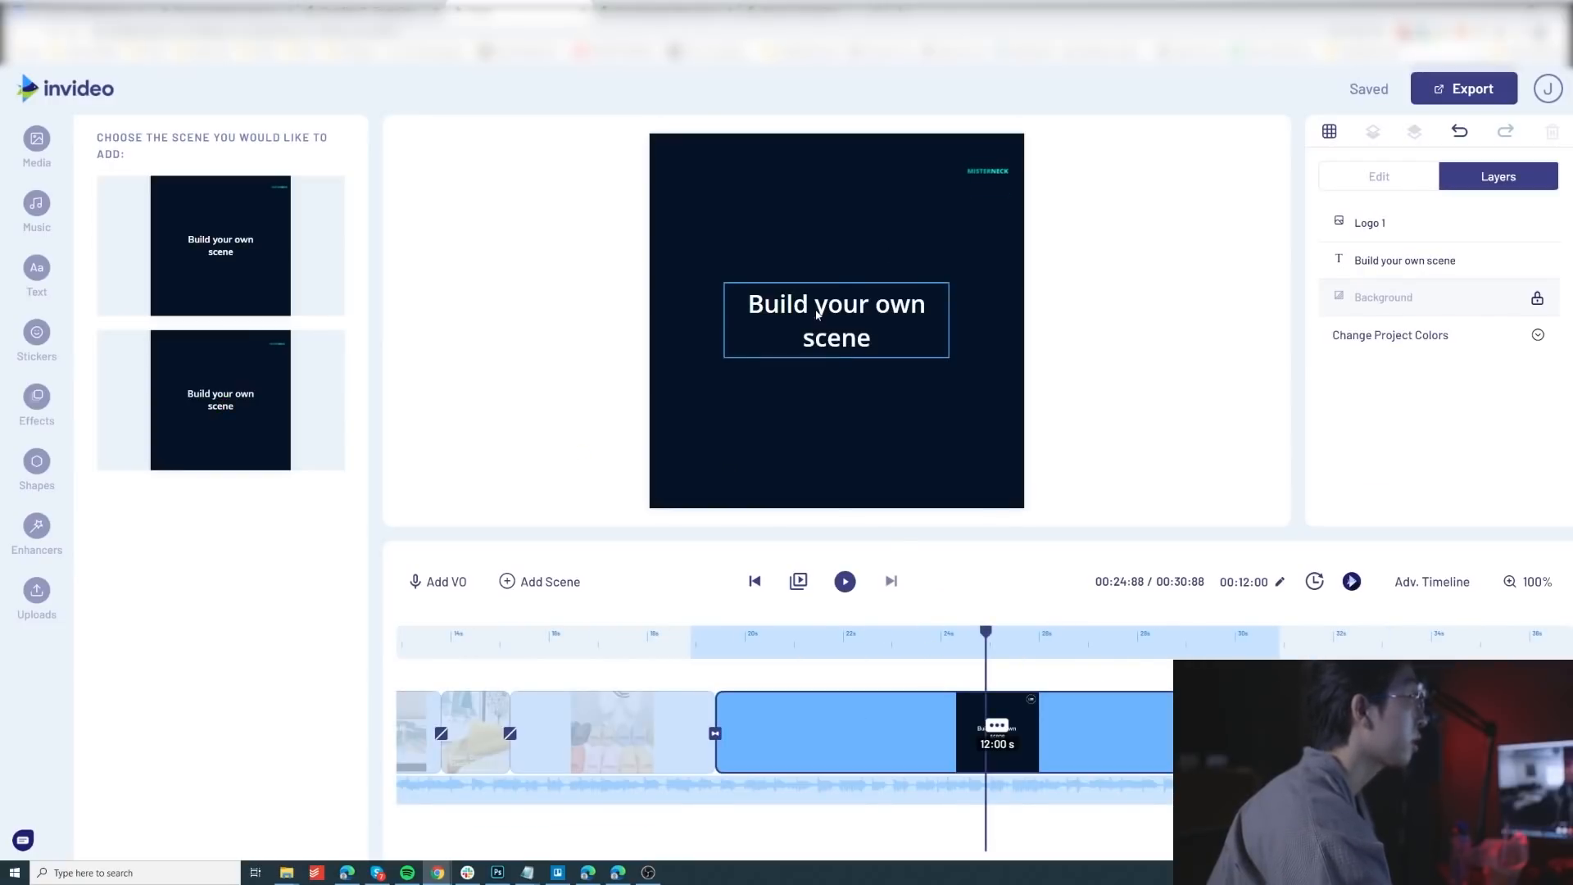
pyautogui.click(817, 314)
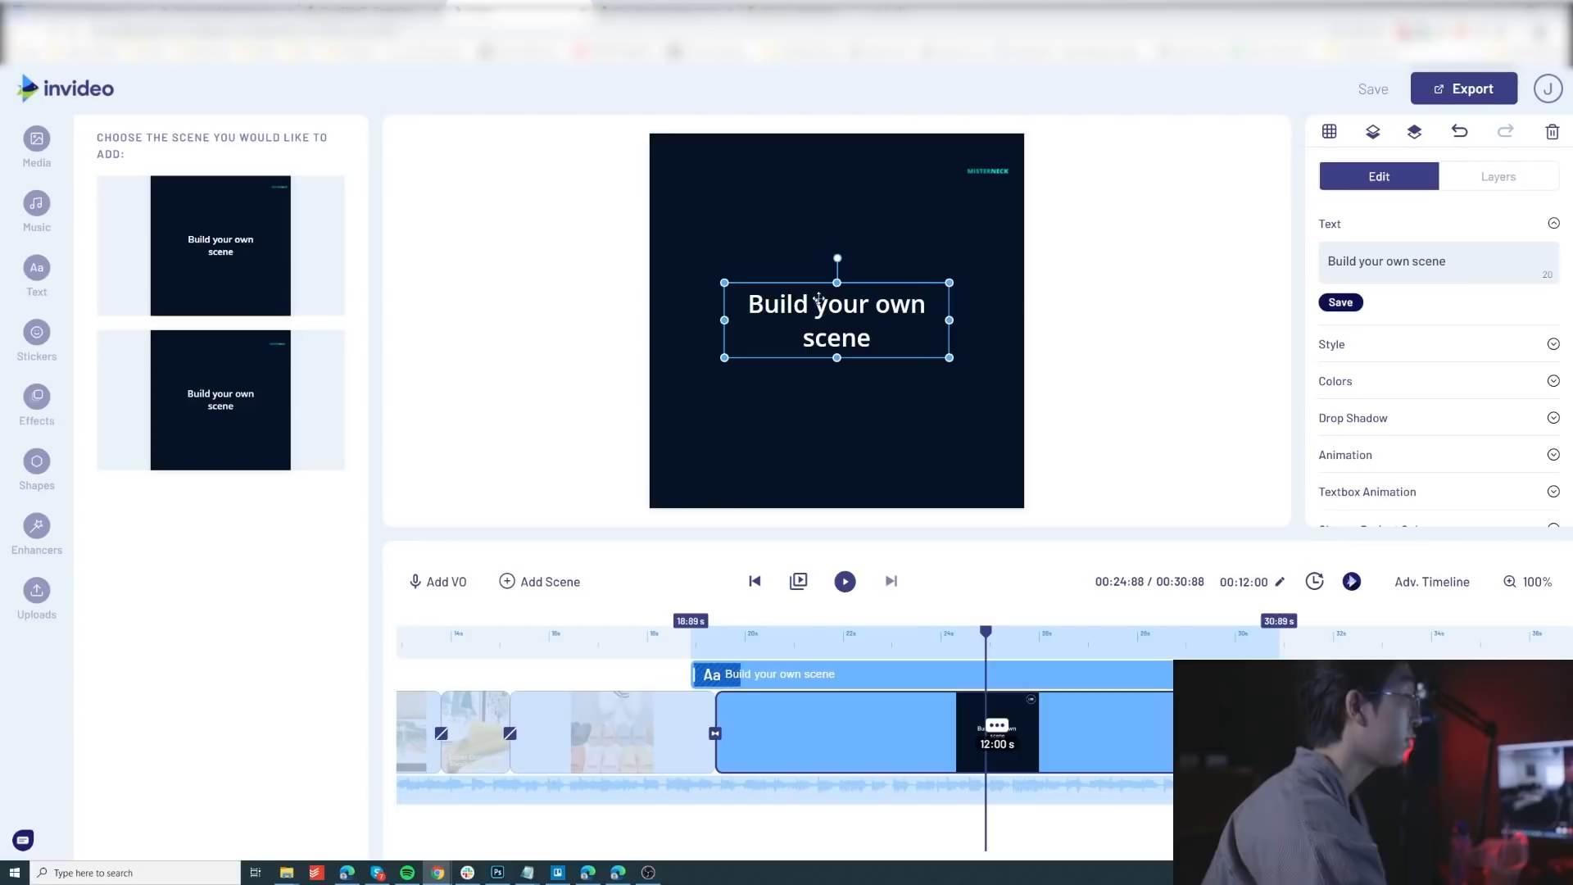
pyautogui.press('Delete')
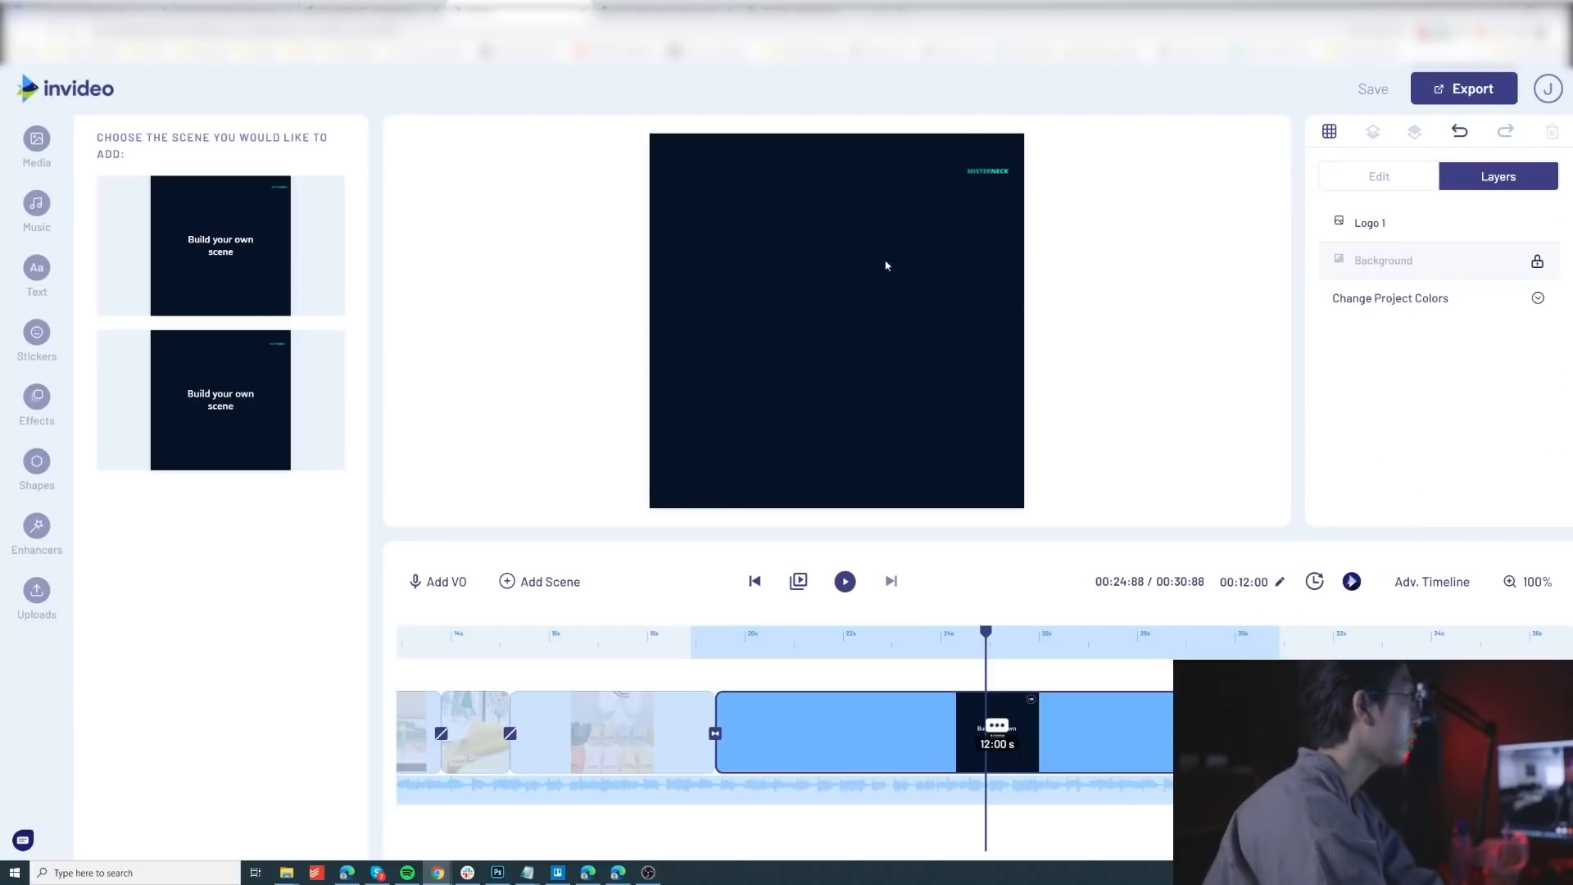
pyautogui.click(988, 173)
pyautogui.press('Delete')
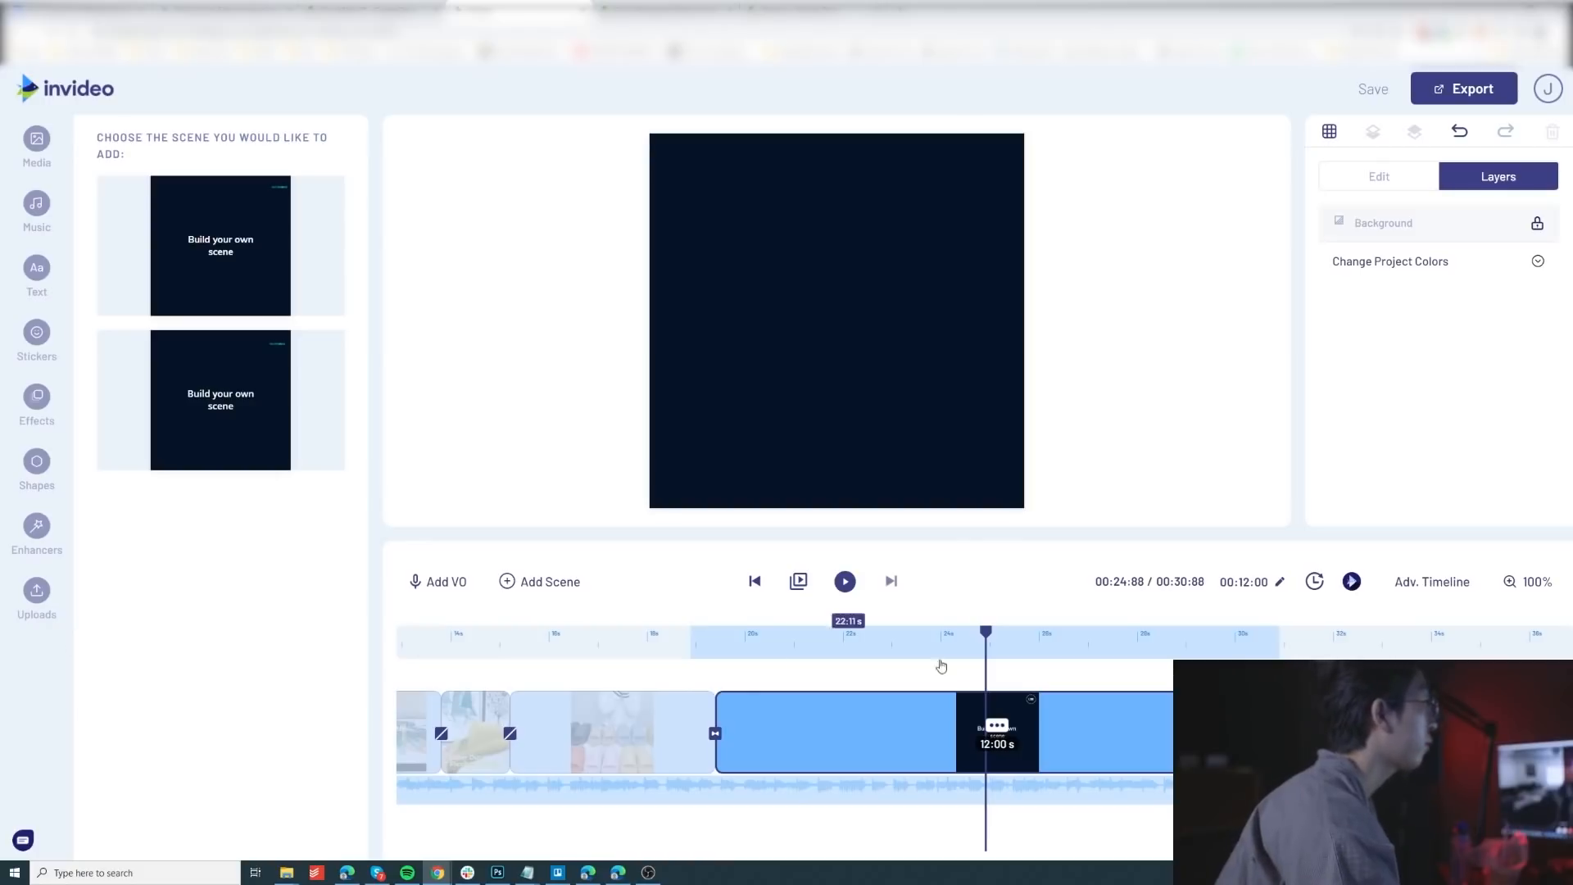
# Step: Place the uploaded yellow slipper and red balloon clip in the new scene and enlarge it to overfill the canvas
pyautogui.click(37, 598)
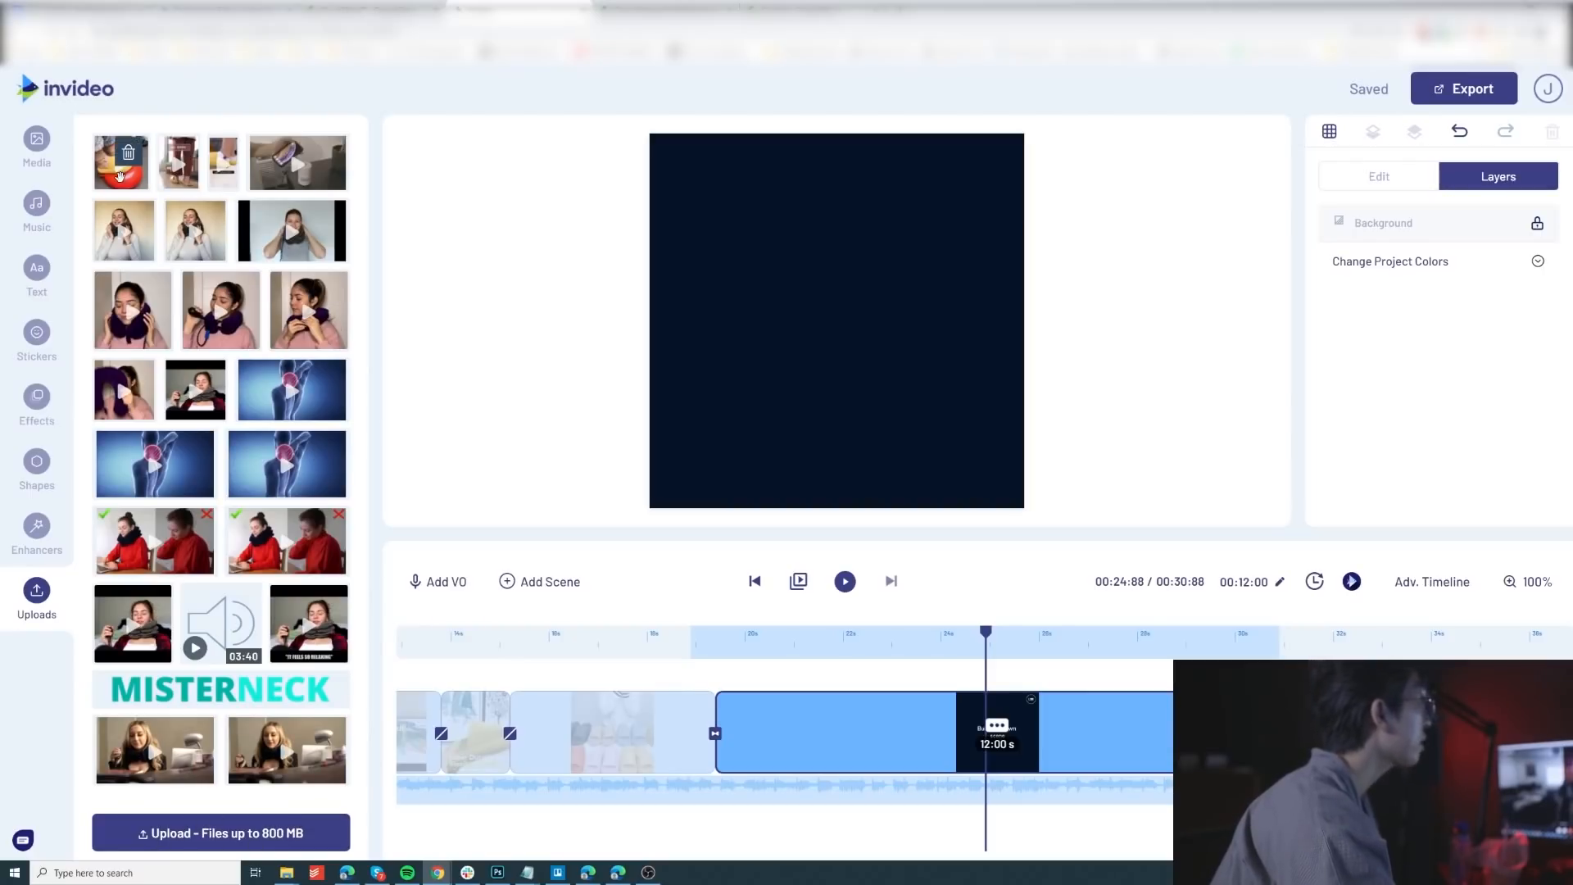
pyautogui.moveTo(114, 184); pyautogui.dragTo(819, 346)
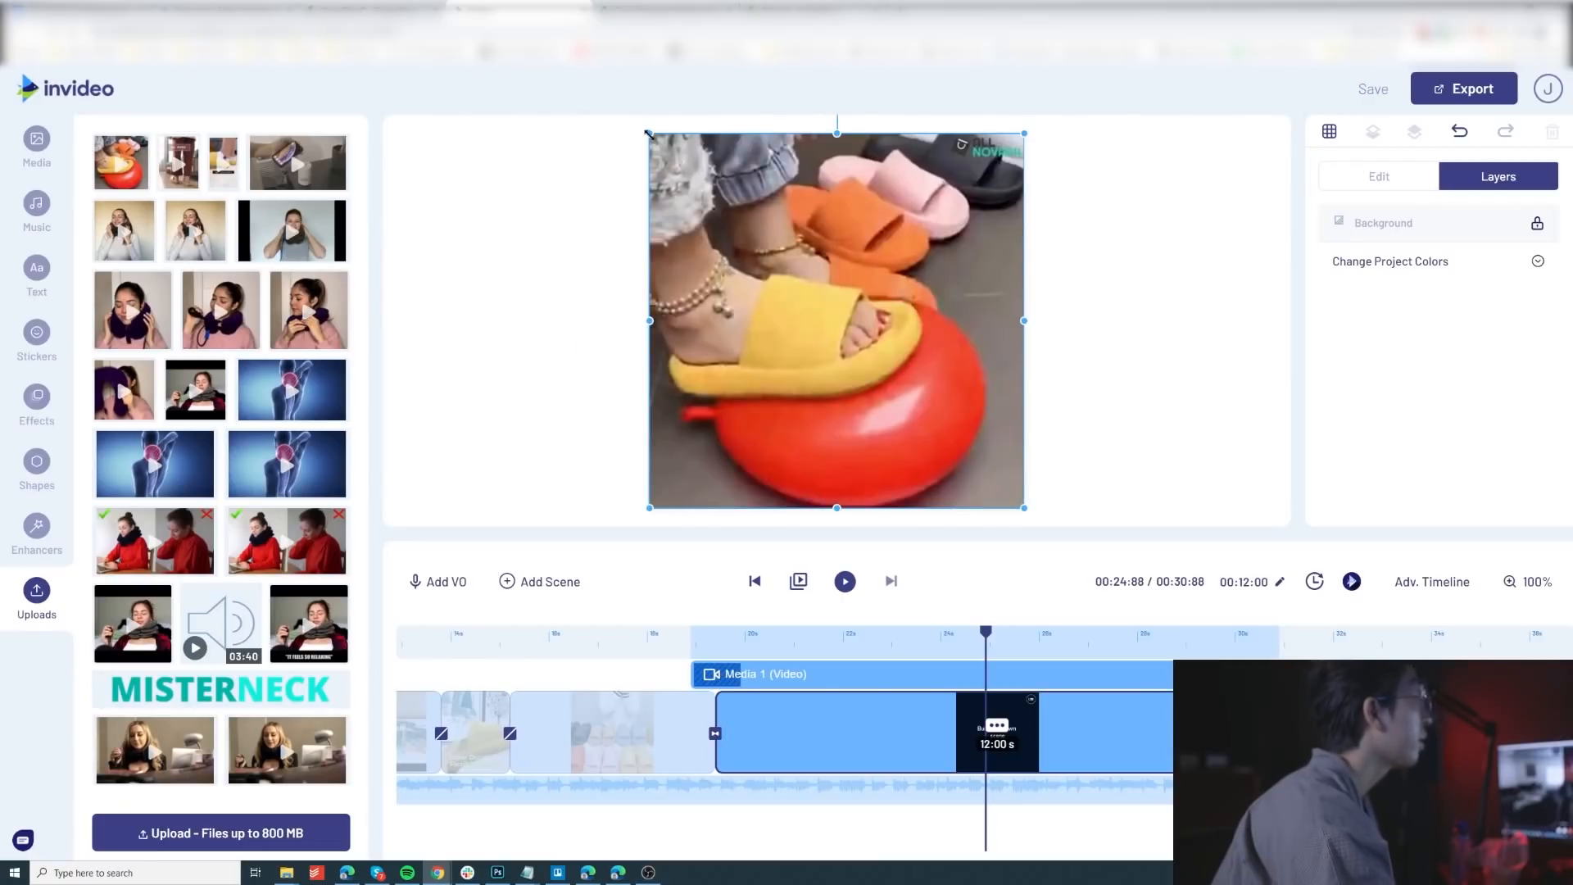
pyautogui.moveTo(648, 133); pyautogui.dragTo(588, 157)
pyautogui.moveTo(753, 232)
pyautogui.mouseDown()
pyautogui.moveTo(763, 249)
pyautogui.moveTo(775, 233)
pyautogui.mouseUp()
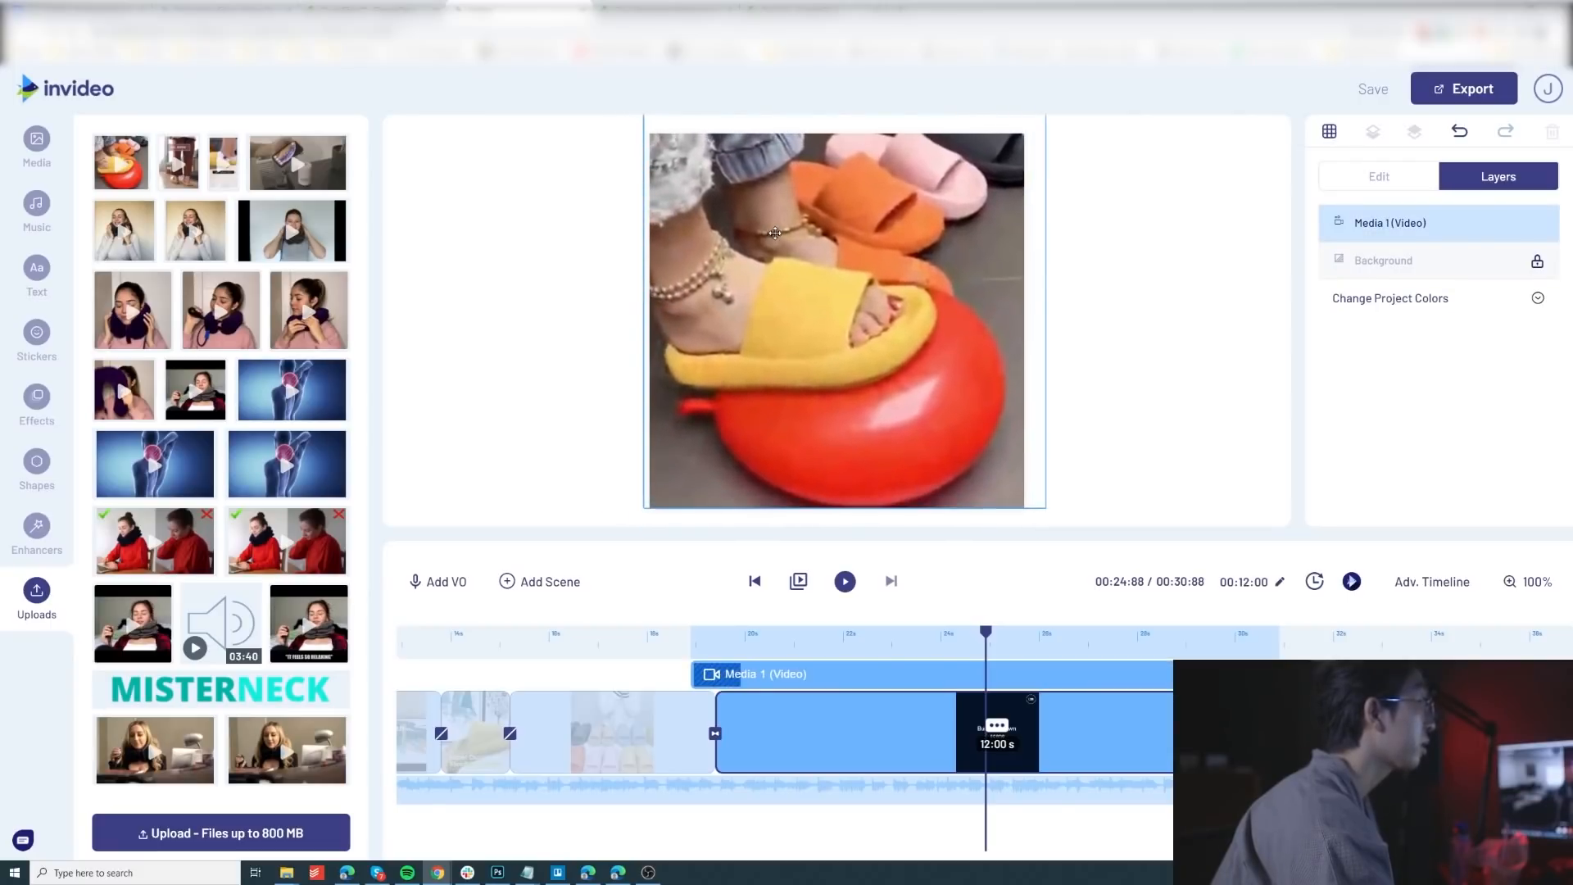
pyautogui.click(775, 236)
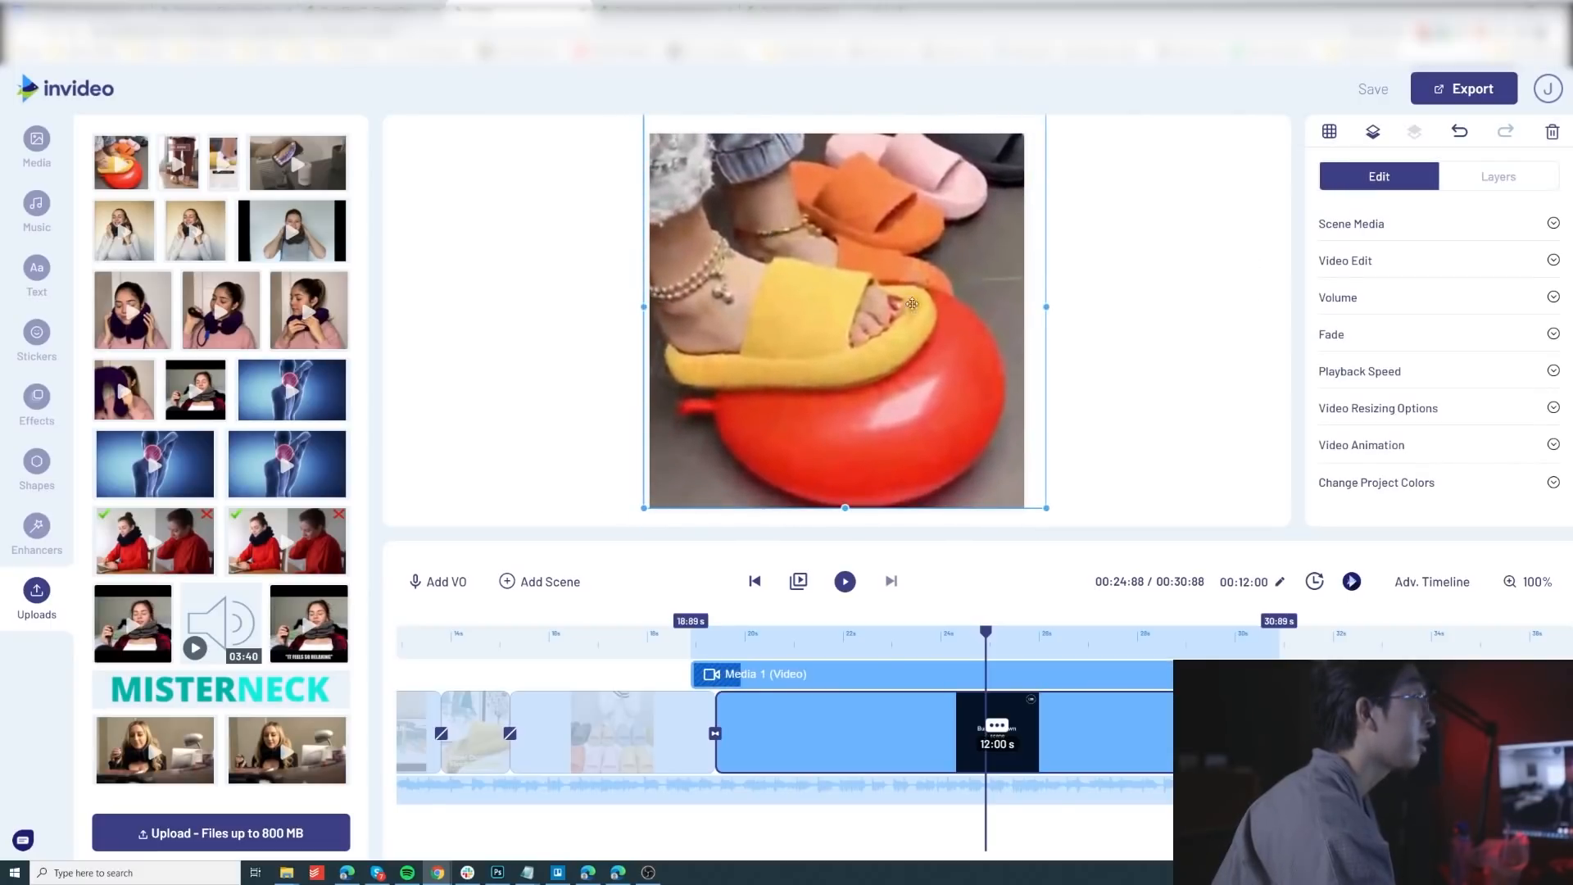
# Step: Trim the new scene's clip to an in time of 00:03:64 and an out time of 00:06:17
pyautogui.click(1361, 262)
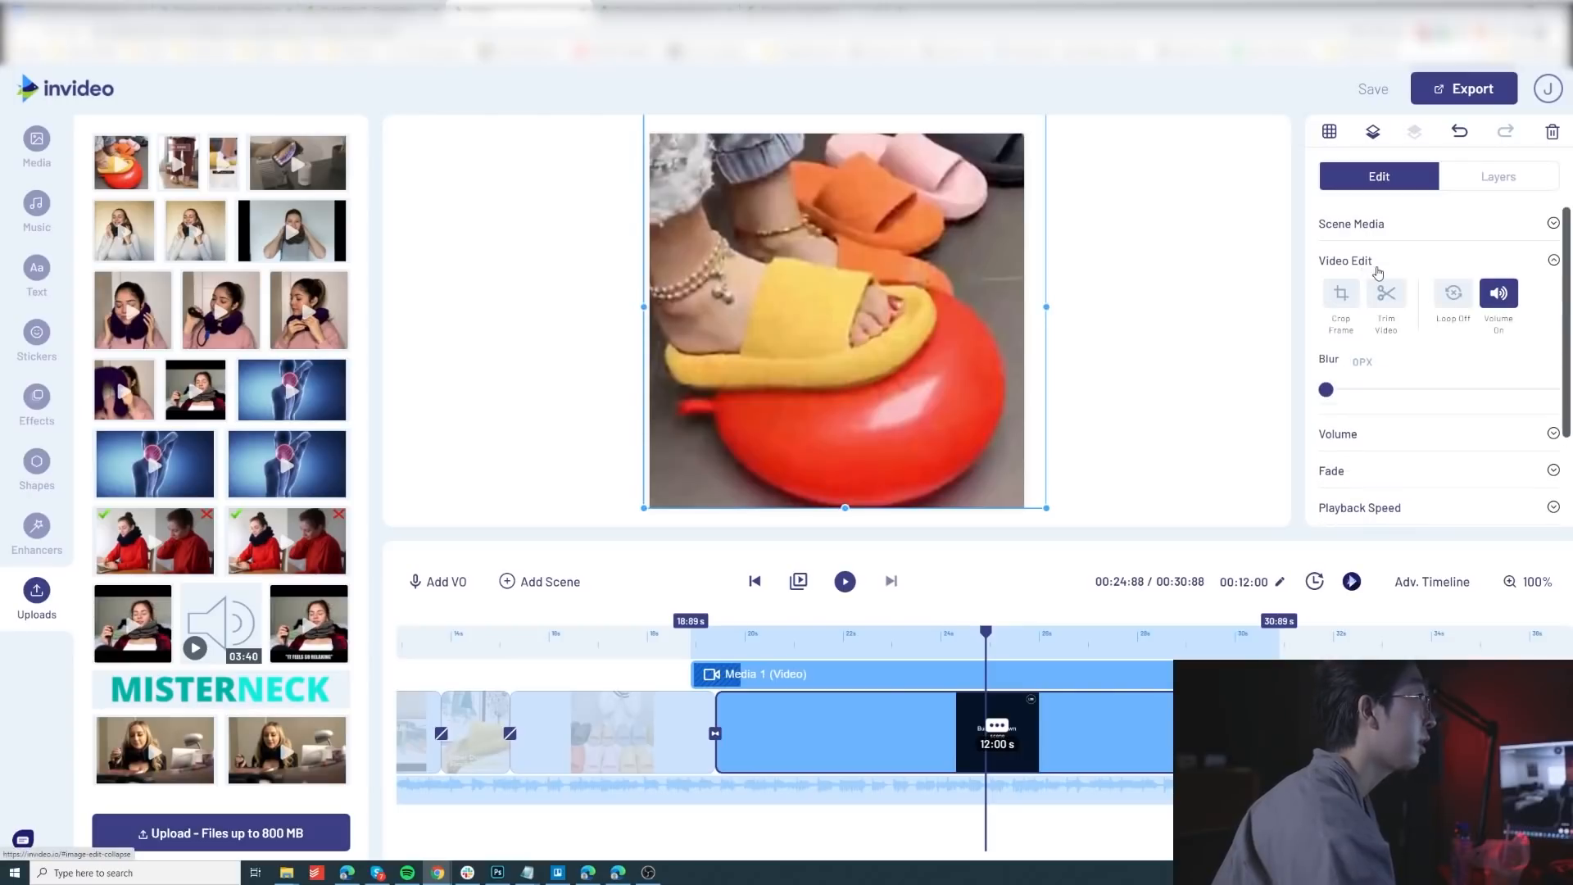
pyautogui.scroll(-1, 1342, 300)
pyautogui.click(1386, 243)
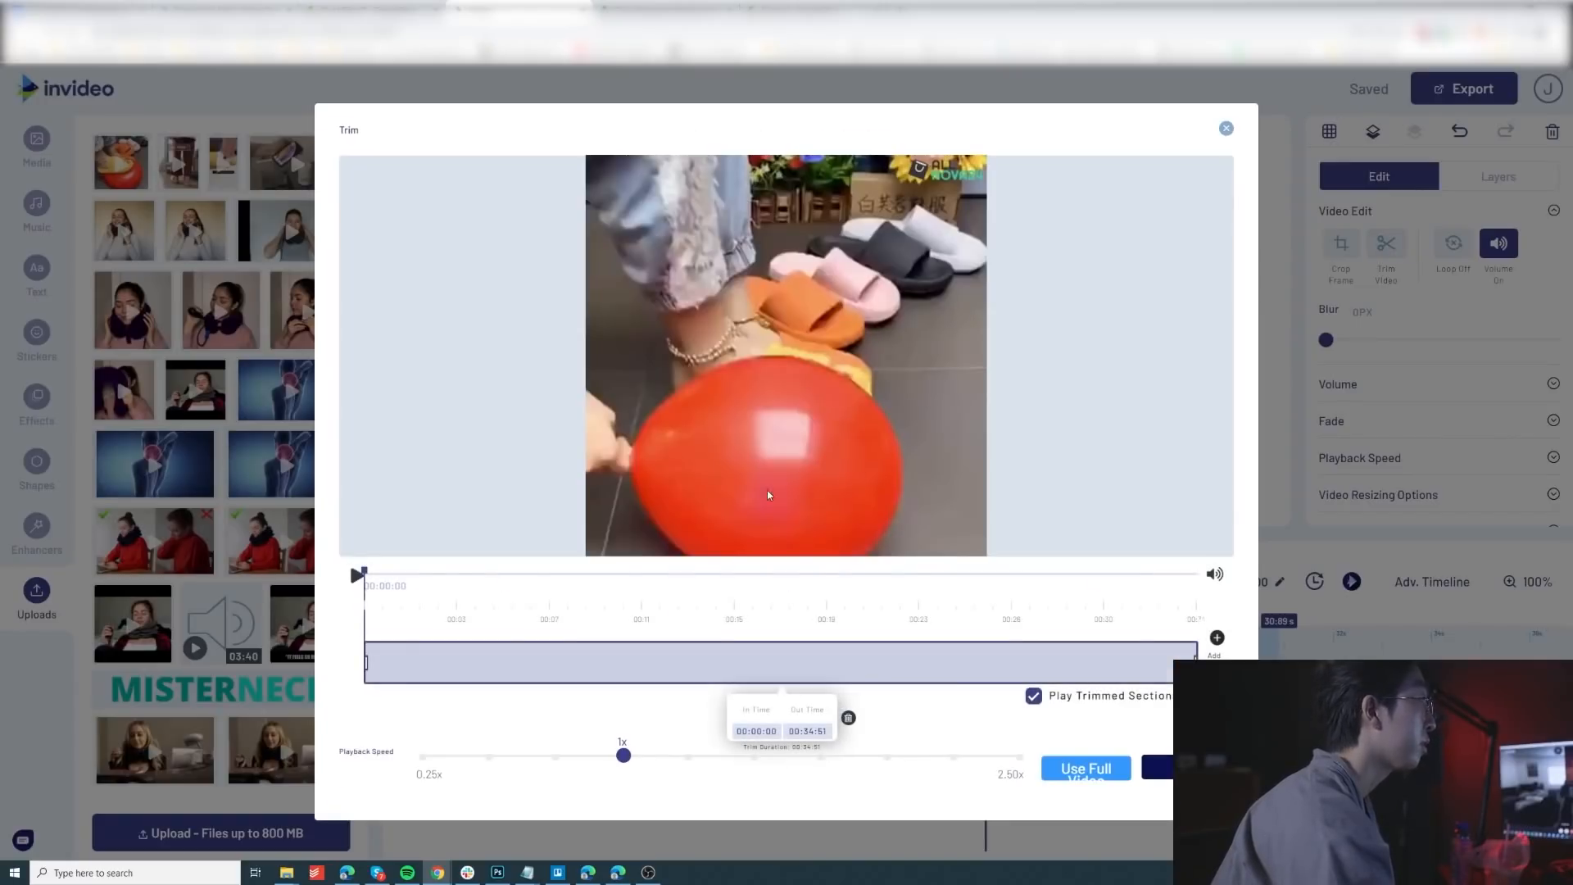
pyautogui.moveTo(363, 571); pyautogui.dragTo(453, 628)
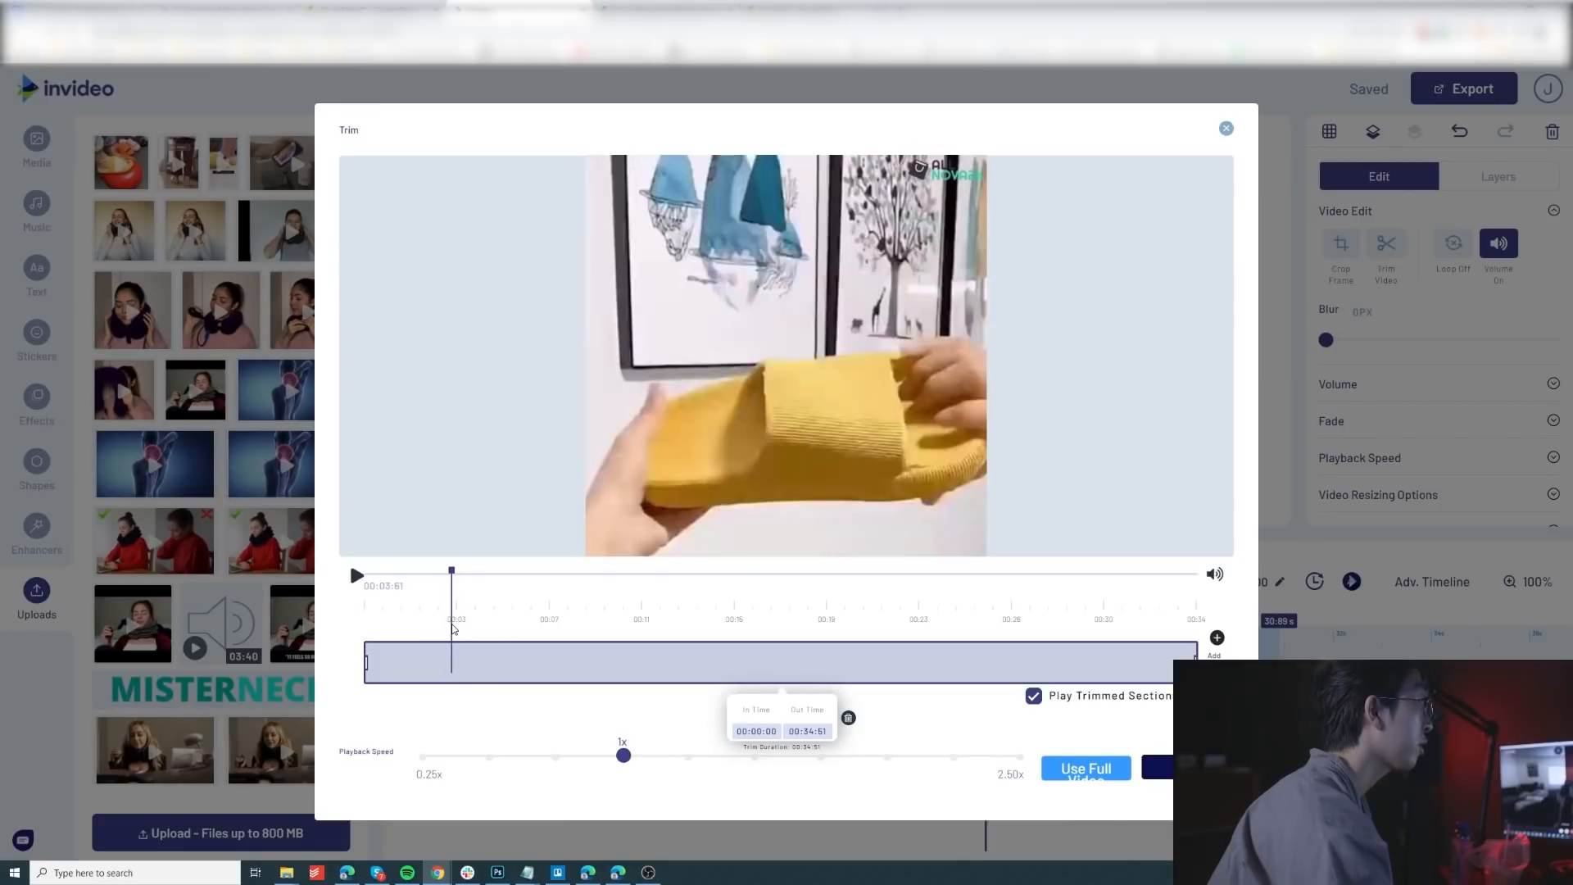
pyautogui.moveTo(366, 662); pyautogui.dragTo(453, 662)
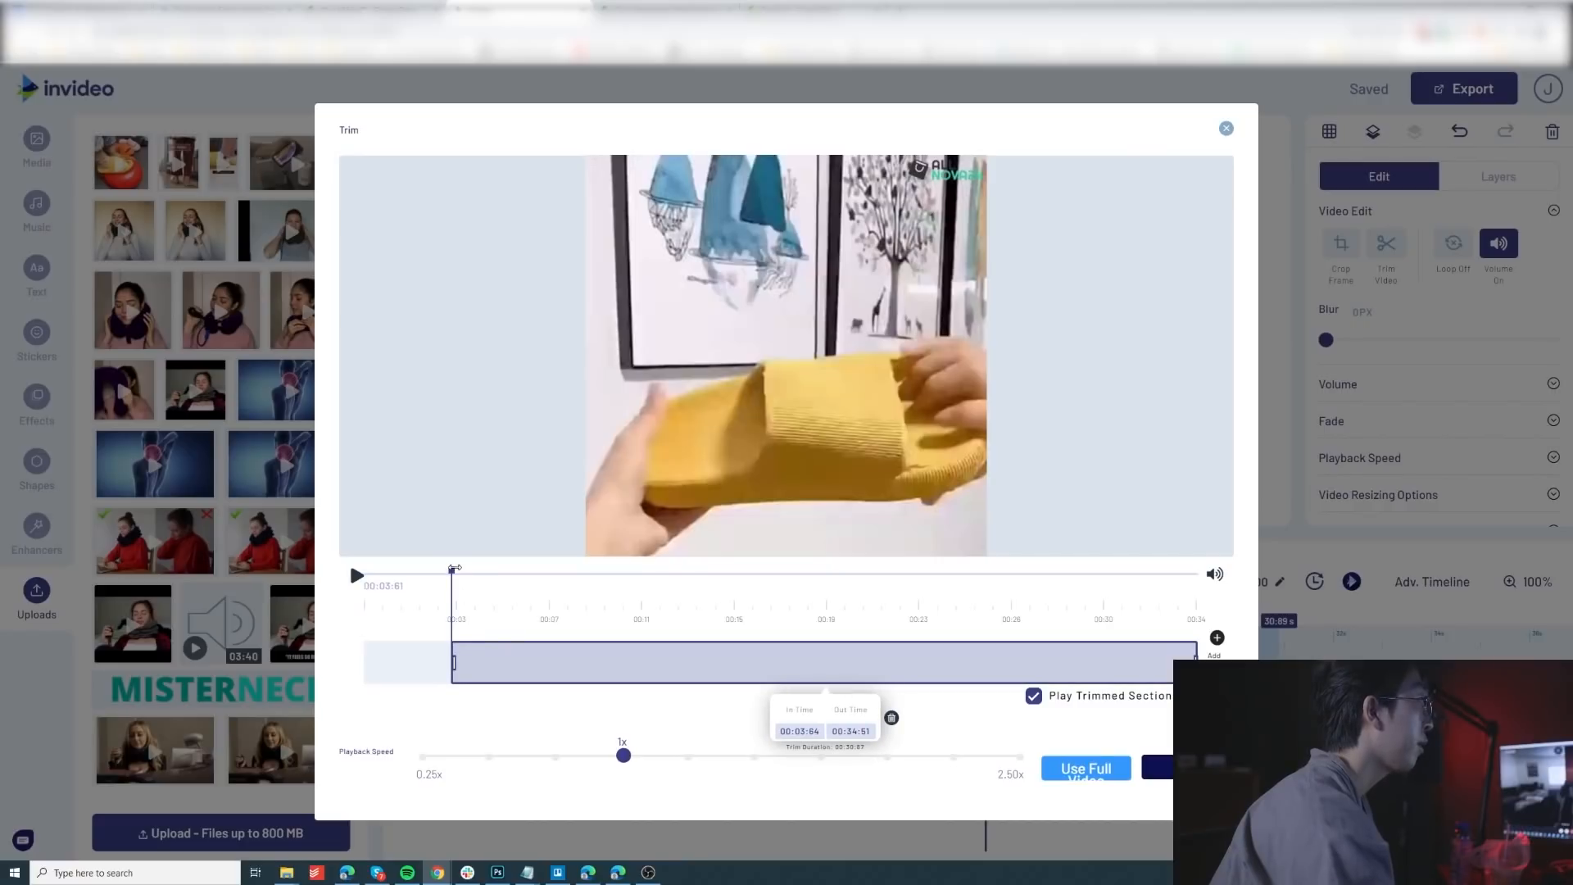
pyautogui.moveTo(452, 569); pyautogui.dragTo(516, 569)
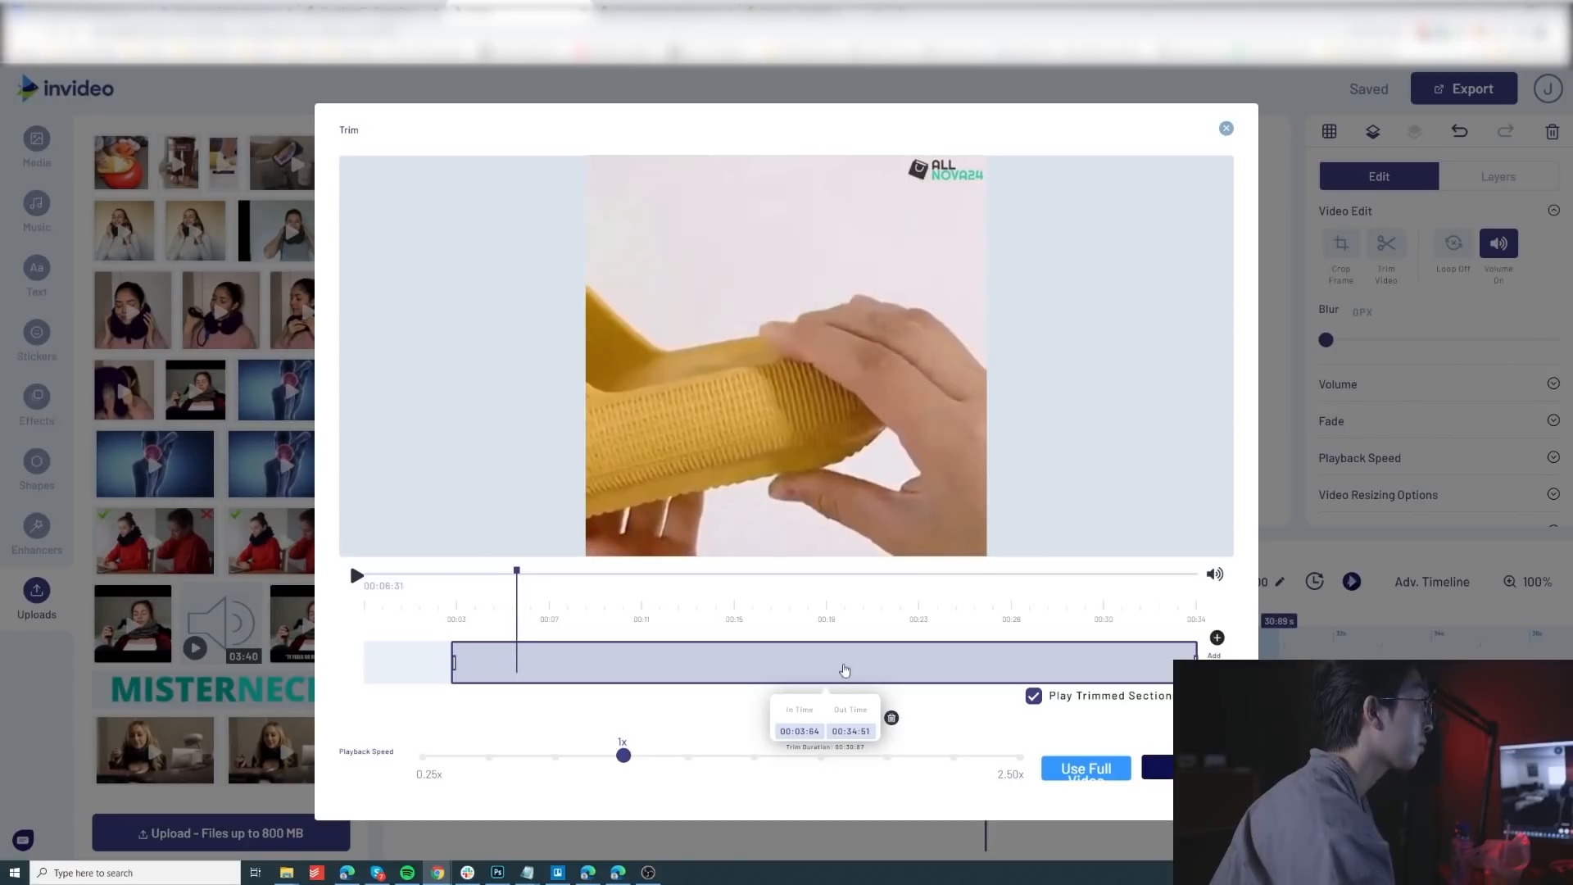
pyautogui.moveTo(1195, 658); pyautogui.dragTo(514, 663)
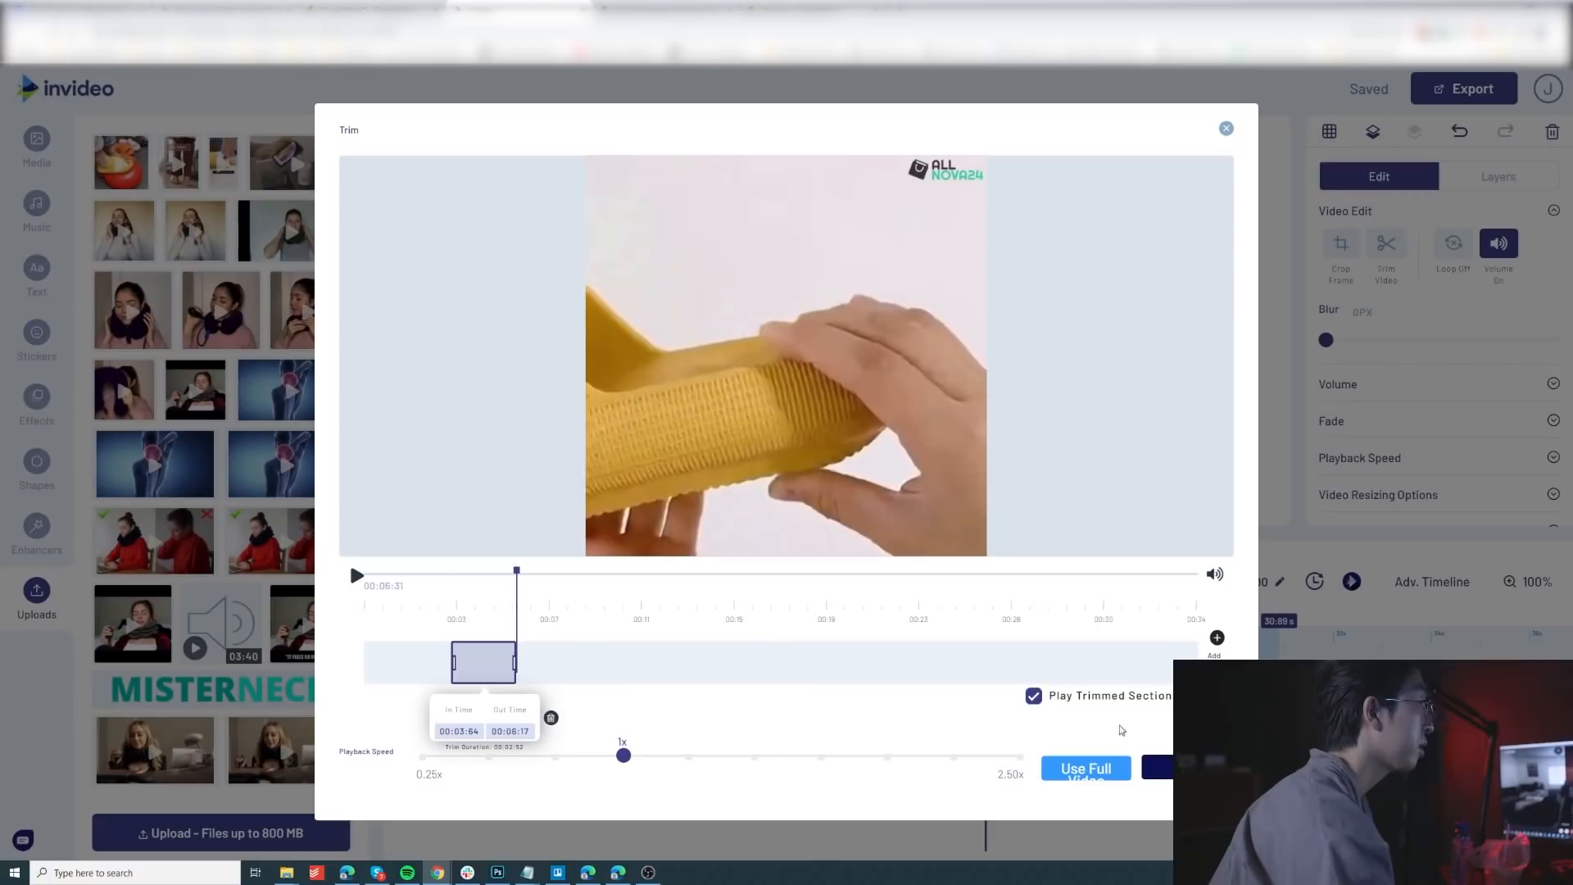
pyautogui.click(1159, 768)
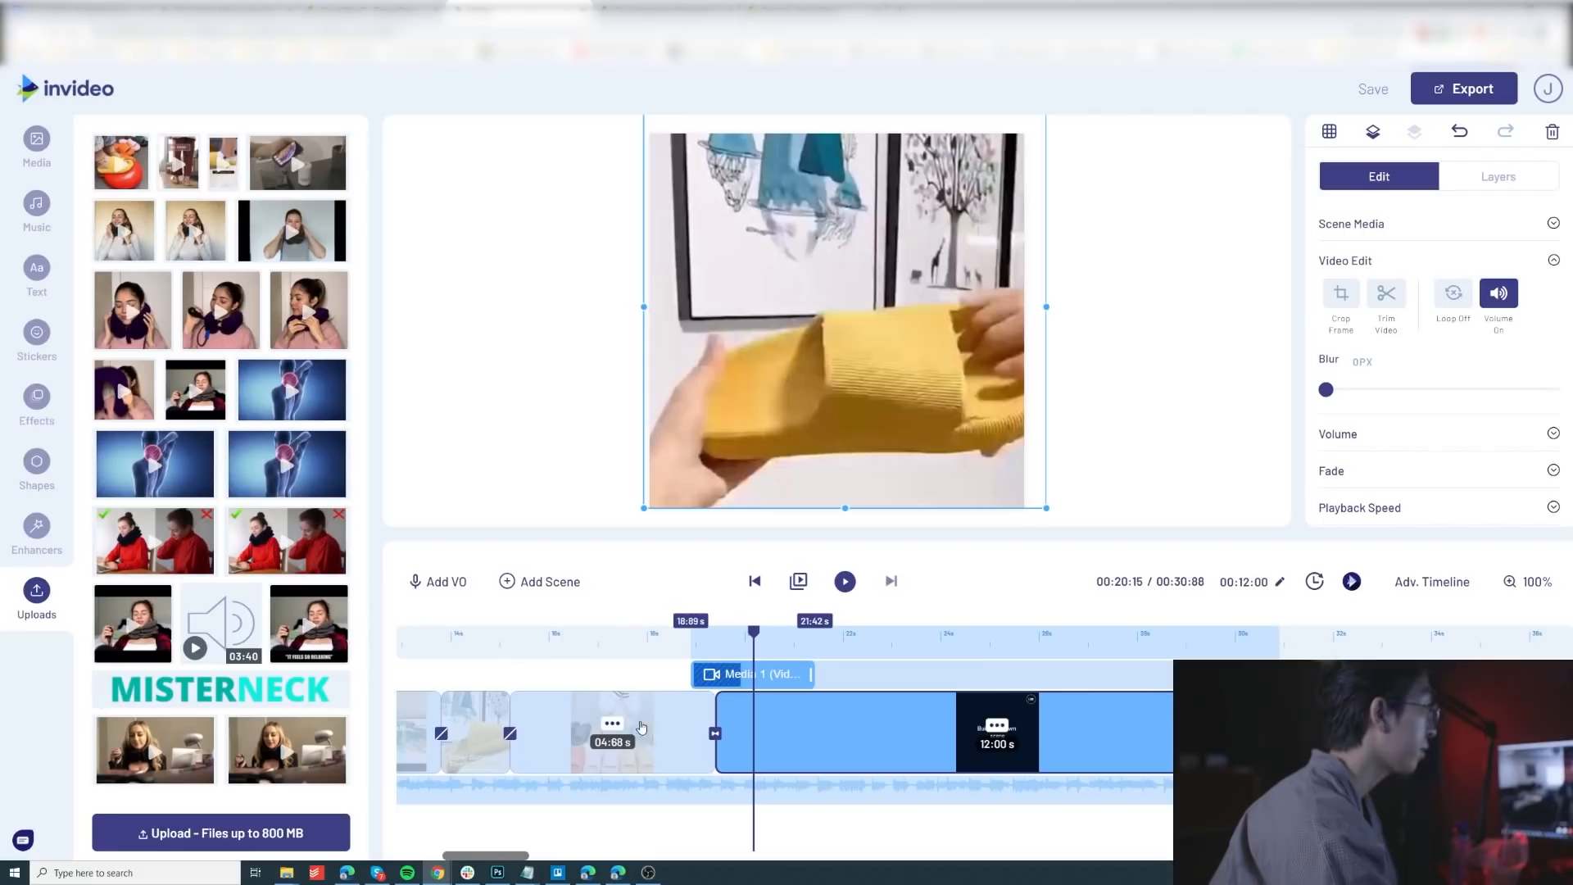
# Step: Remove the transition before the new scene and shorten the scene to 2.43 s so it ends with the trimmed clip
pyautogui.click(715, 734)
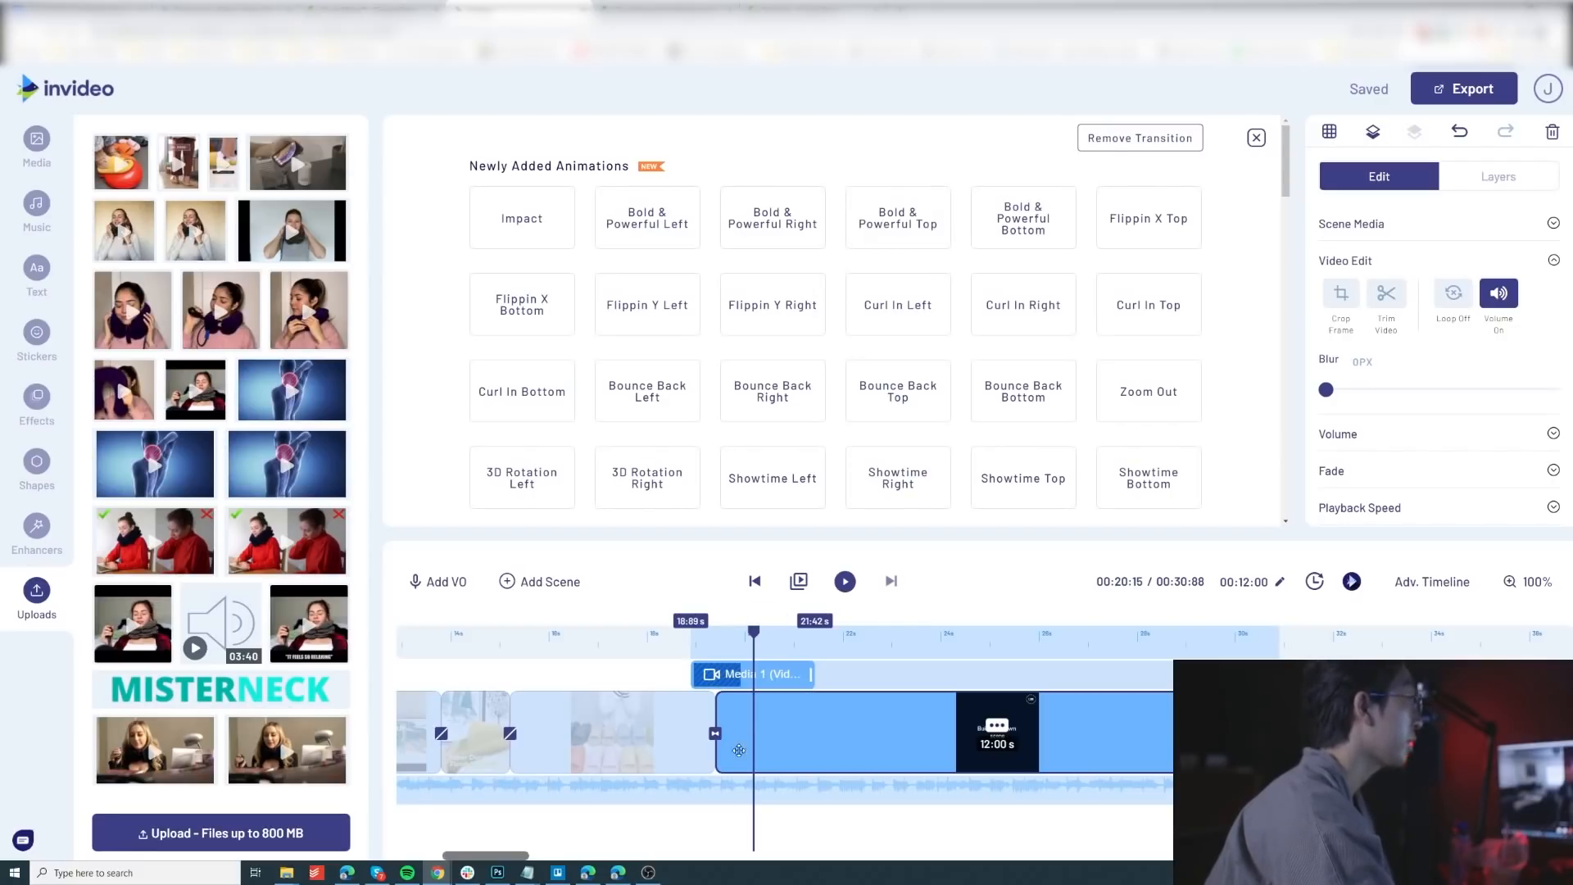
pyautogui.click(1121, 143)
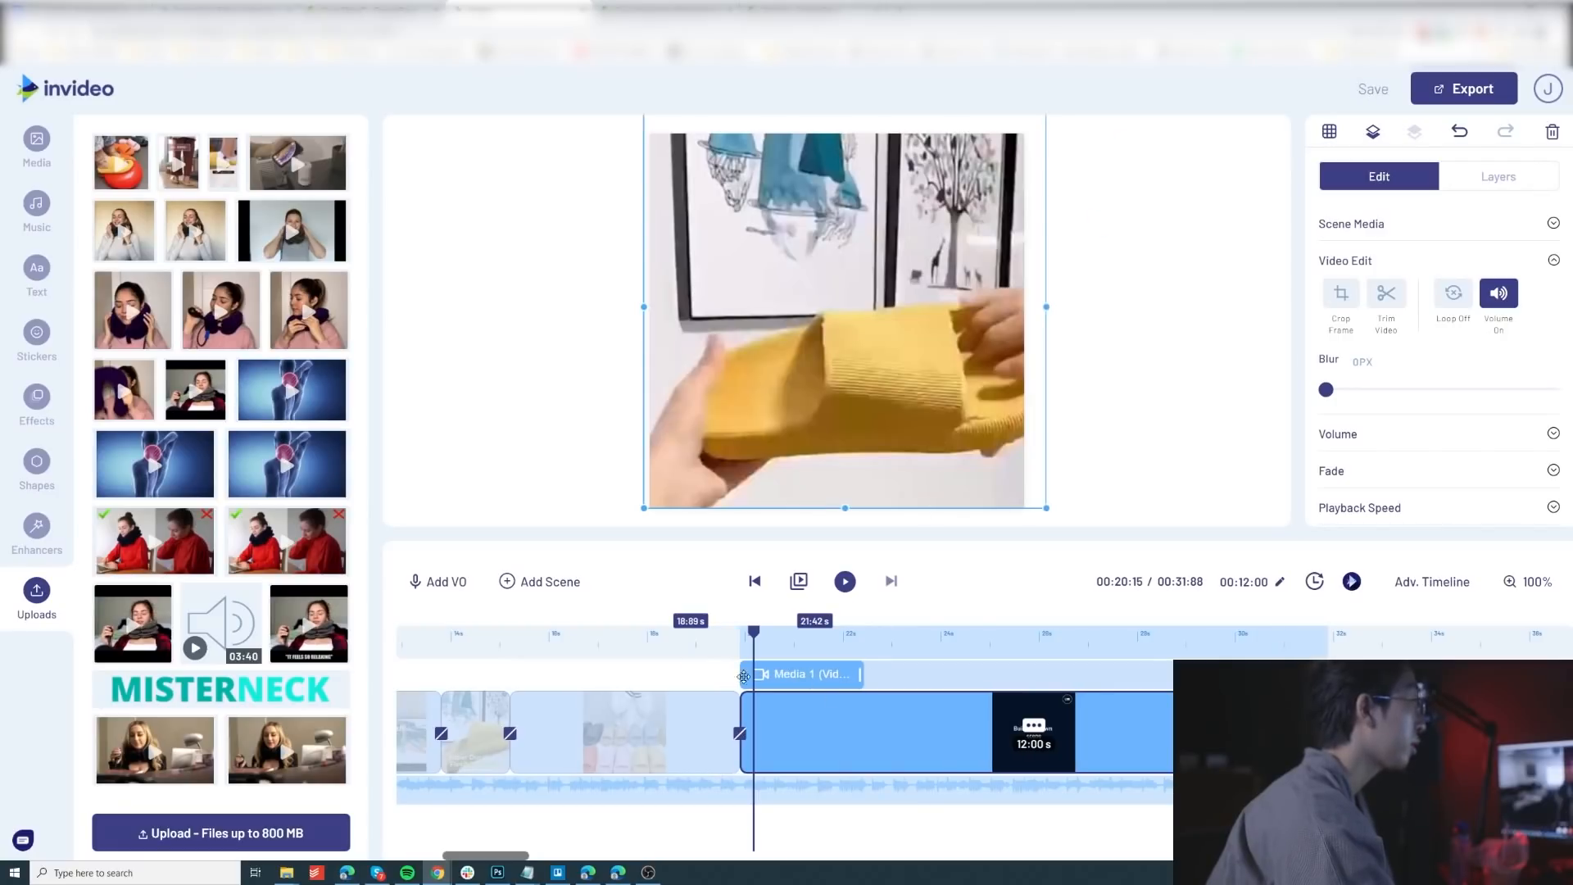
pyautogui.click(815, 644)
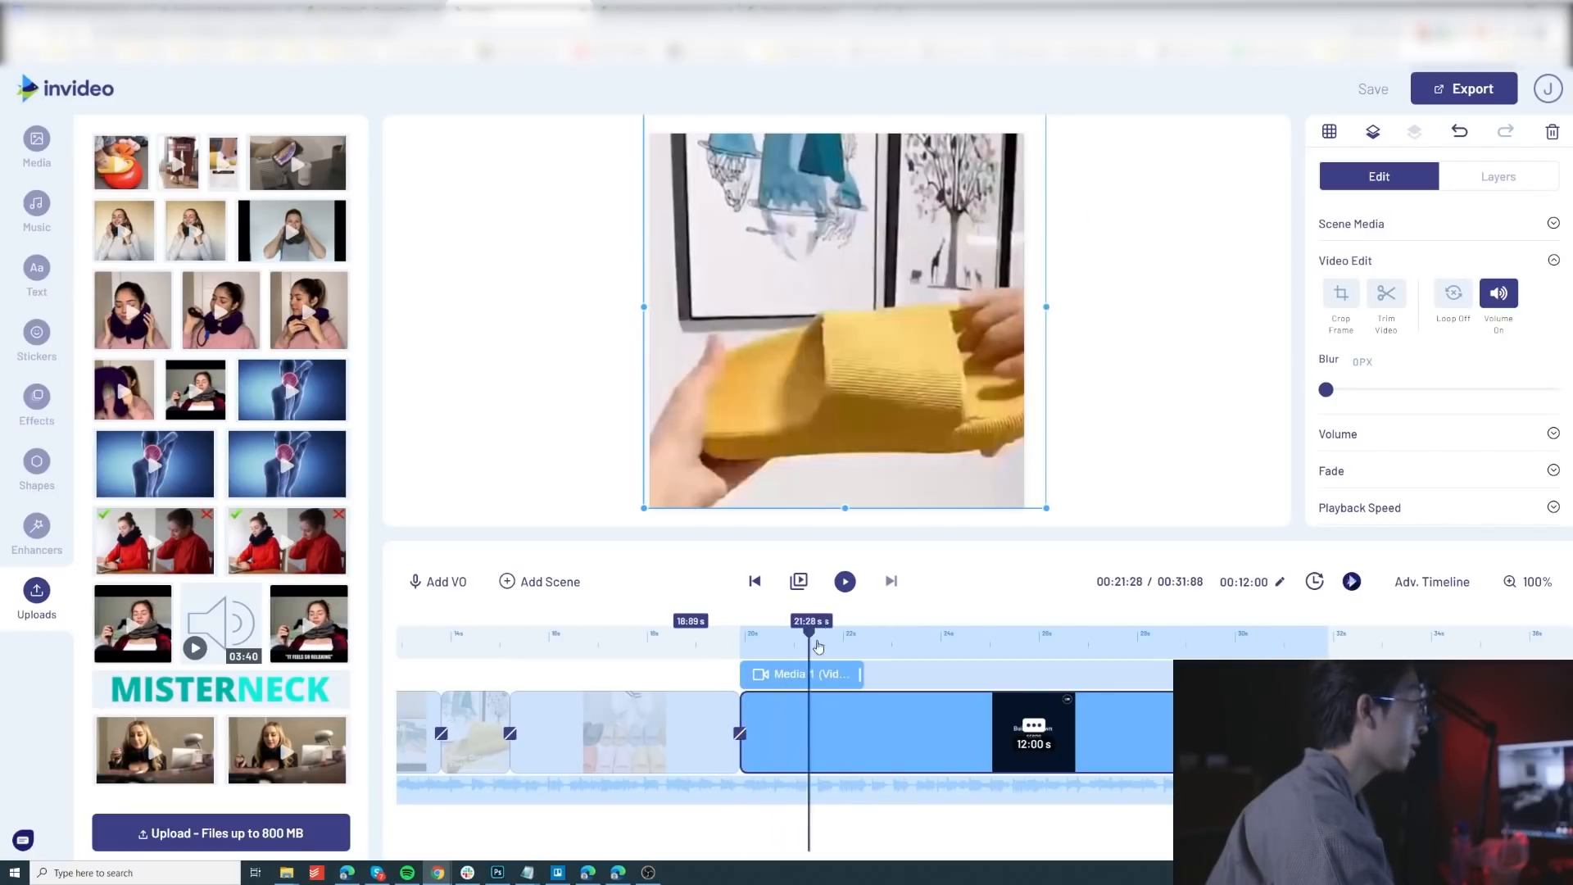
pyautogui.moveTo(818, 647)
pyautogui.mouseDown()
pyautogui.moveTo(866, 670)
pyautogui.moveTo(818, 674)
pyautogui.mouseUp()
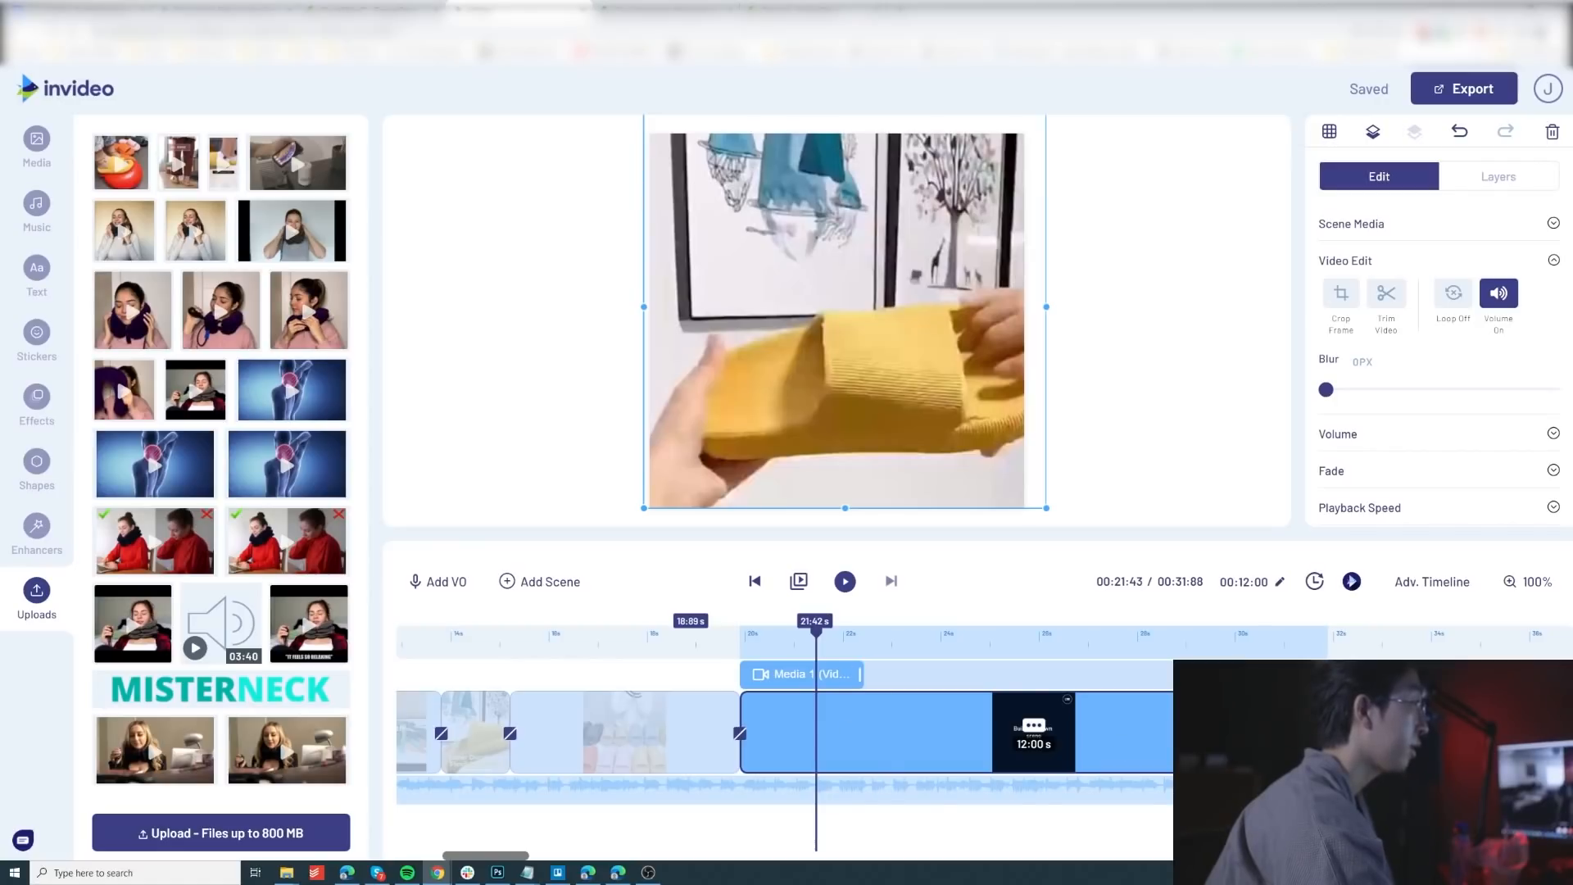
pyautogui.moveTo(817, 634)
pyautogui.mouseDown()
pyautogui.moveTo(923, 635)
pyautogui.moveTo(803, 635)
pyautogui.mouseUp()
pyautogui.moveTo(1327, 732)
pyautogui.mouseDown()
pyautogui.moveTo(861, 725)
pyautogui.moveTo(792, 649)
pyautogui.moveTo(700, 637)
pyautogui.moveTo(786, 637)
pyautogui.mouseUp()
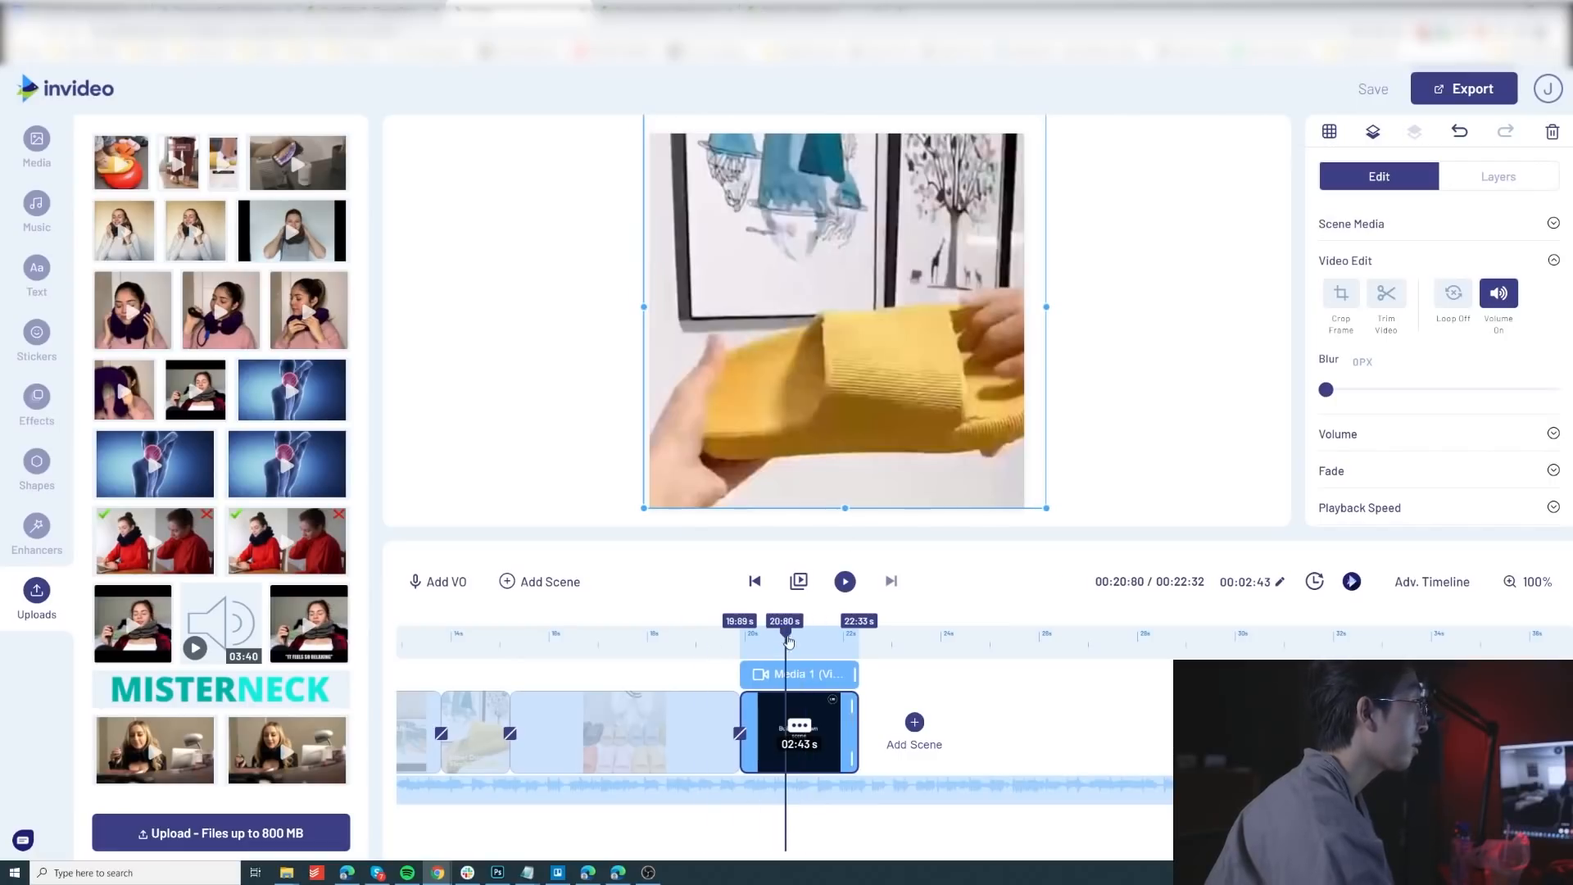
# Step: Add the Classic "HELLO!" name-tag text box from the ready-made text boxes to the new slipper scene
pyautogui.click(45, 283)
pyautogui.scroll(-1, 236, 509)
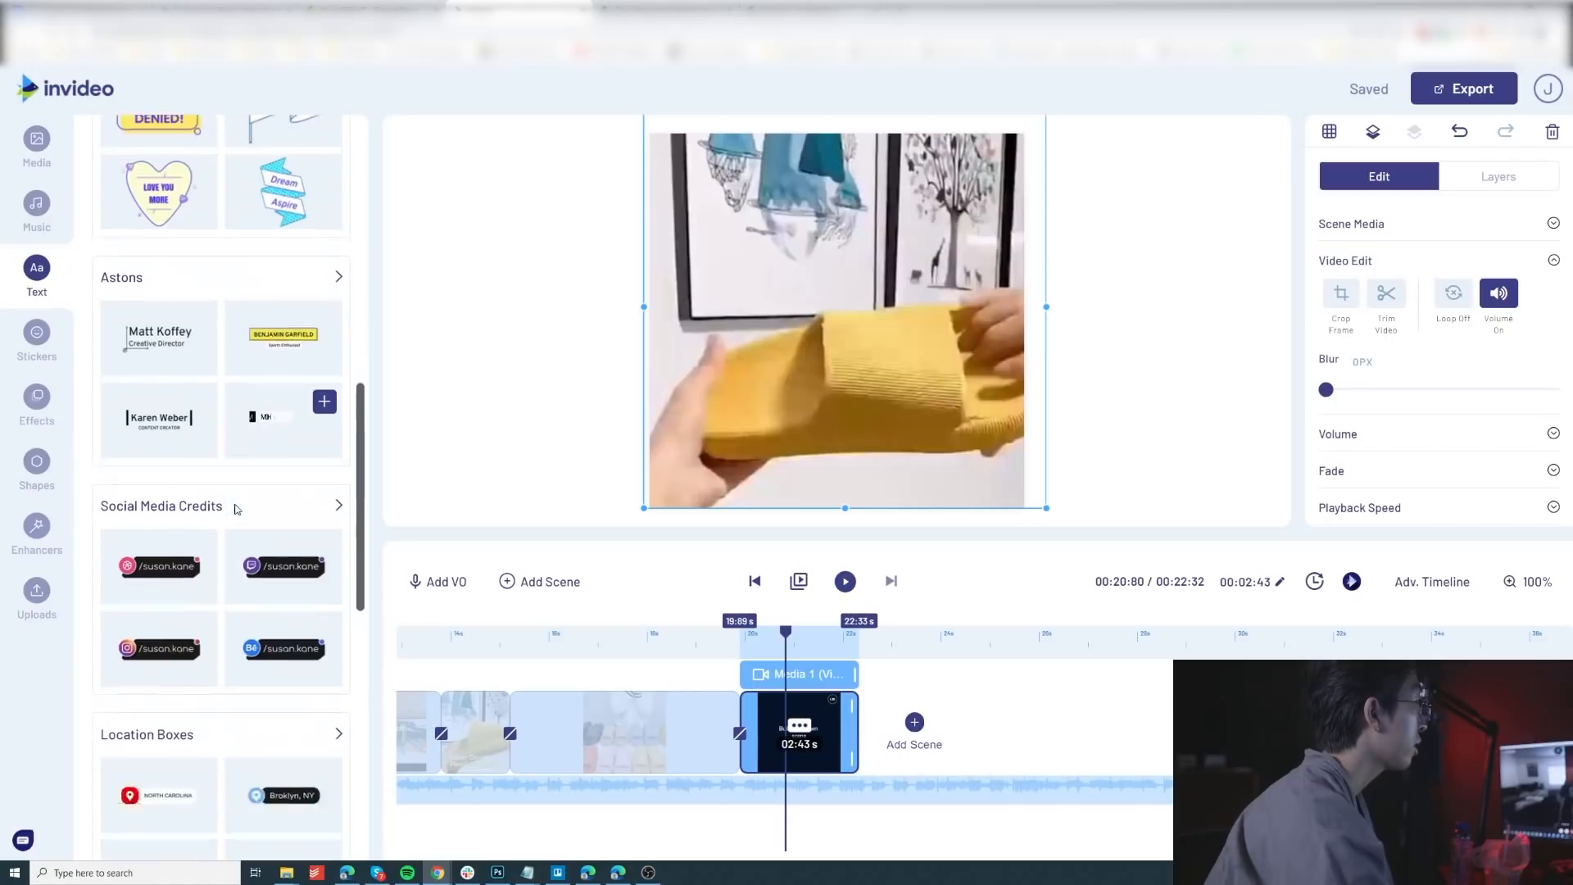
pyautogui.scroll(-2, 236, 509)
pyautogui.scroll(8, 252, 567)
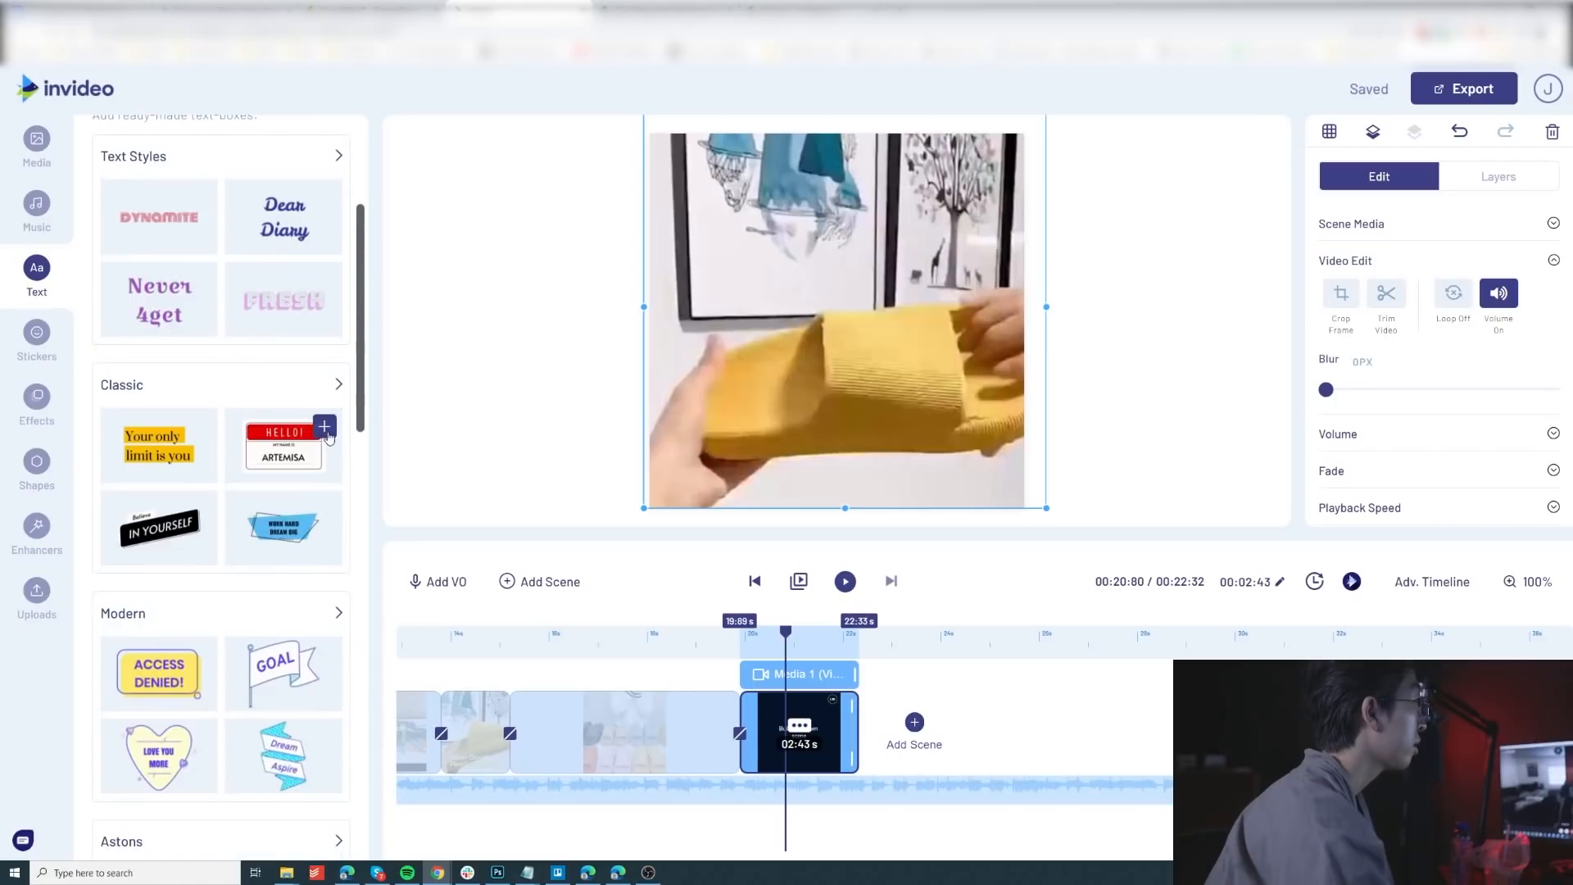
pyautogui.click(325, 427)
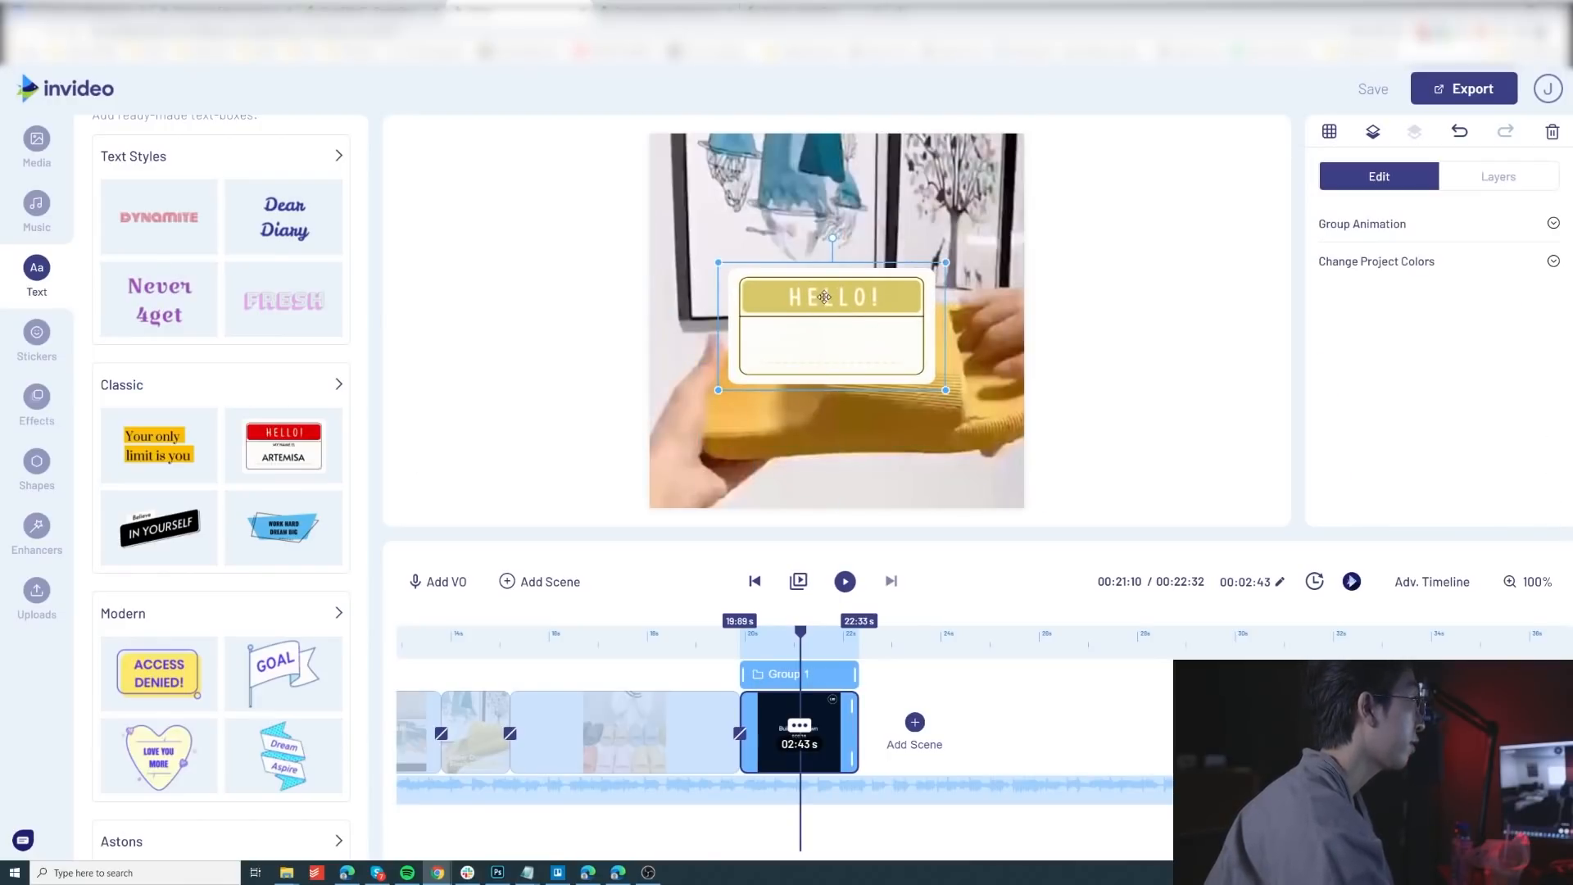
# Step: Look through the full collection of Classic text boxes and bring the beginning of the timeline into view
pyautogui.click(338, 385)
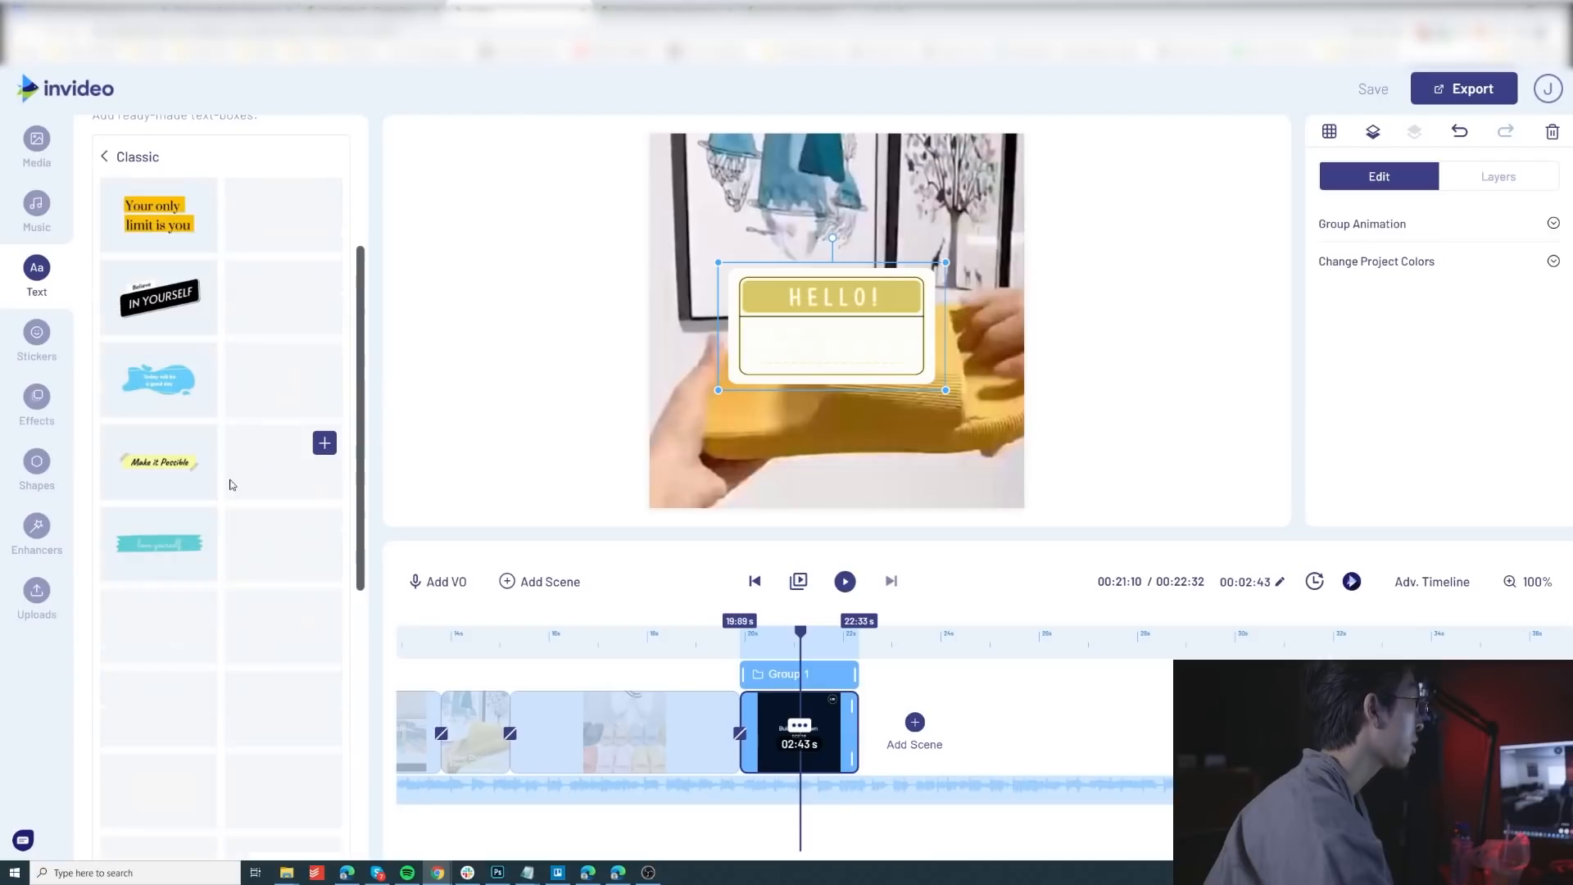
pyautogui.scroll(2, 236, 450)
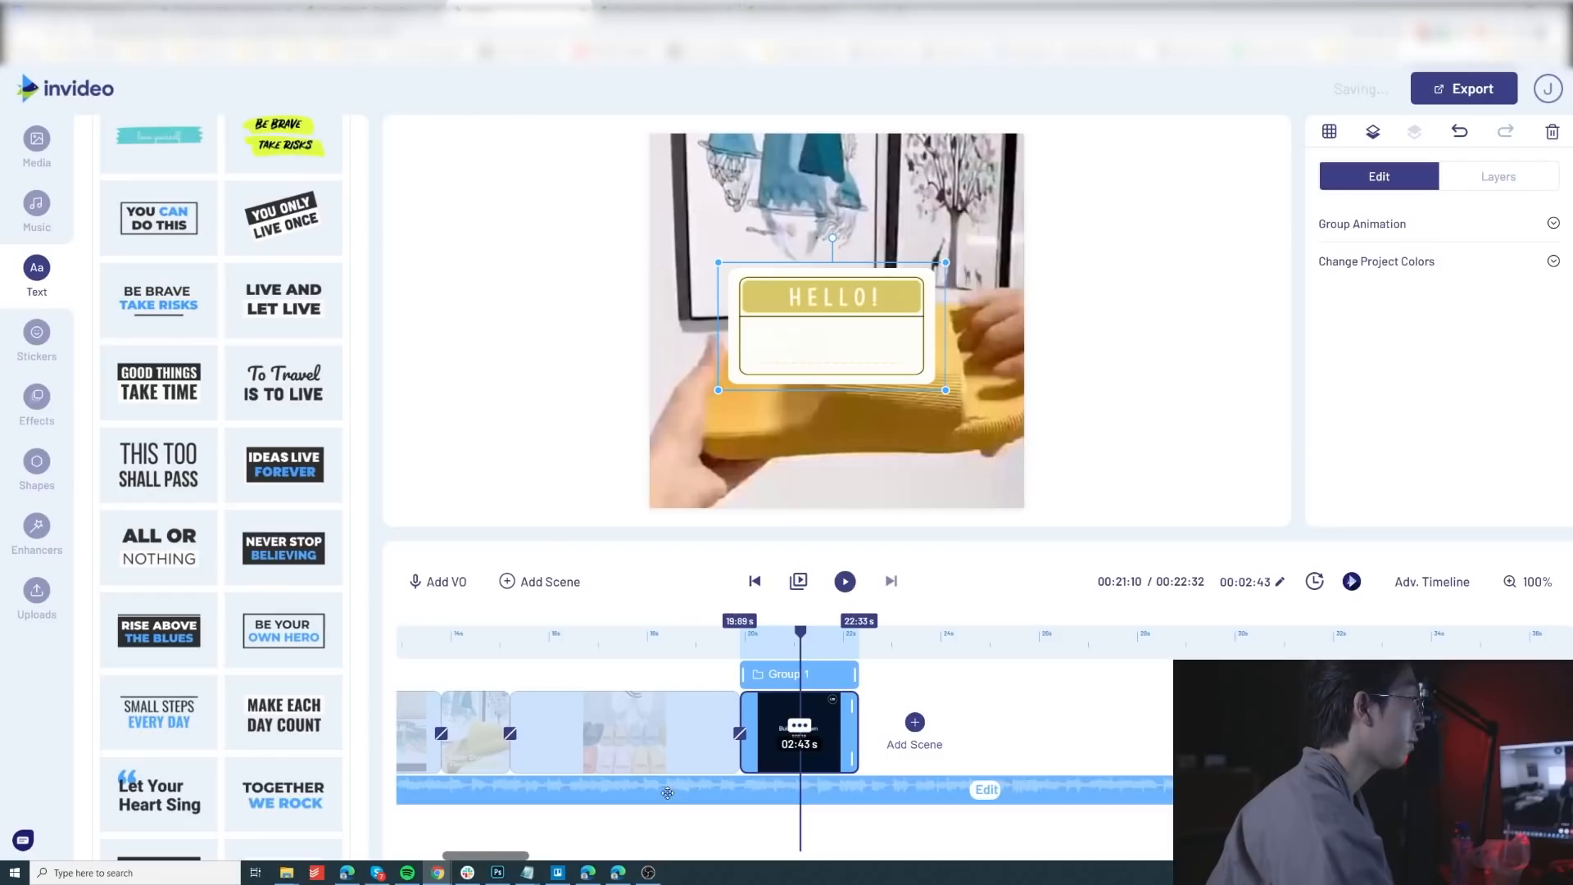
pyautogui.moveTo(499, 857); pyautogui.dragTo(451, 865)
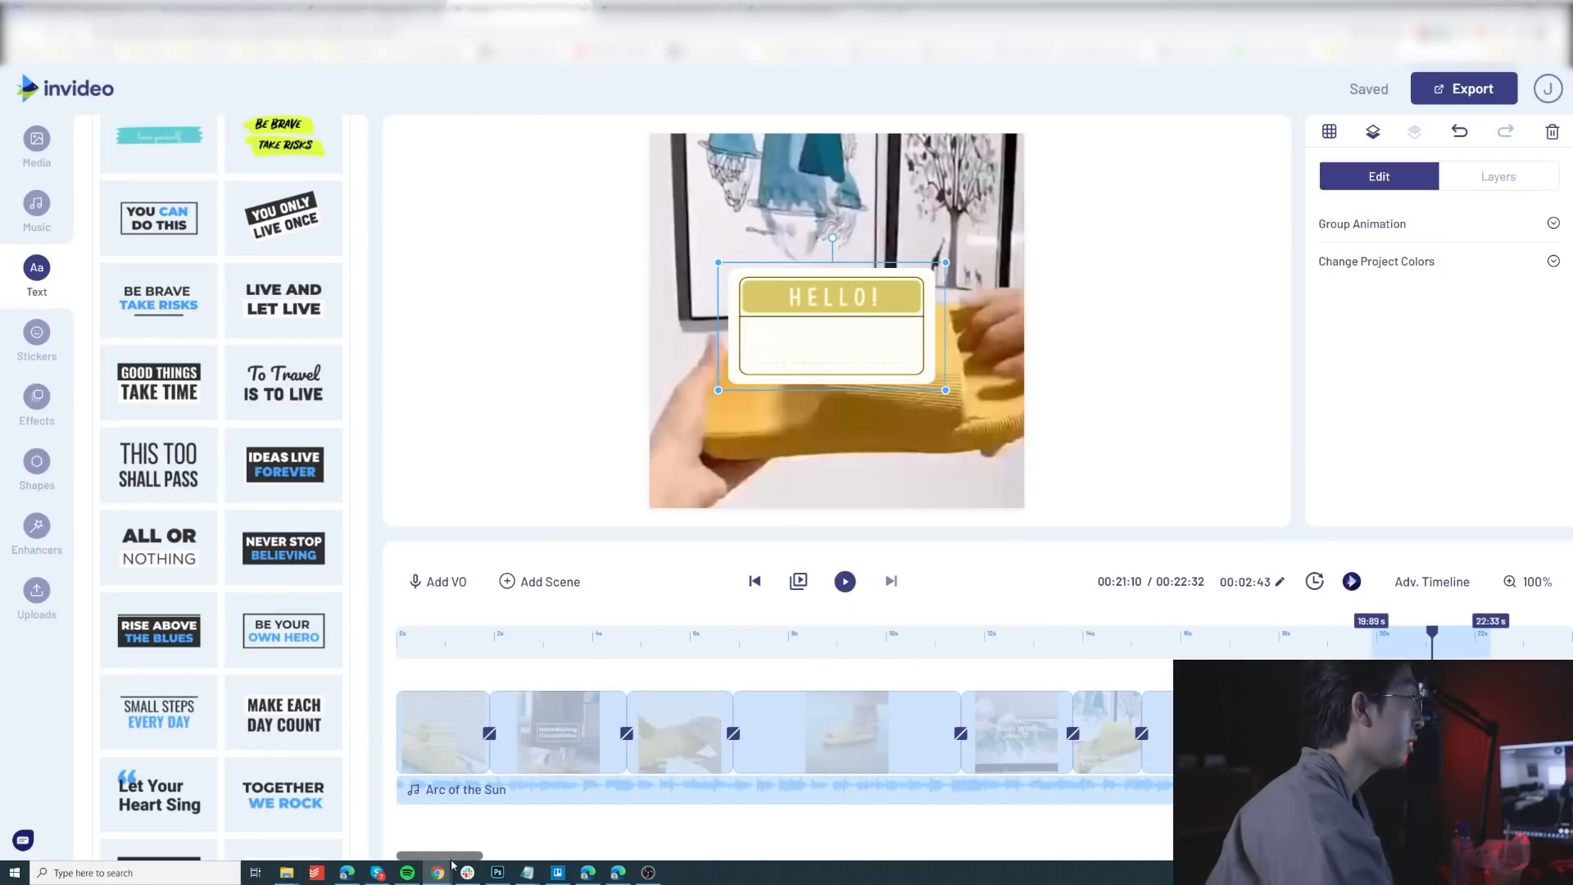